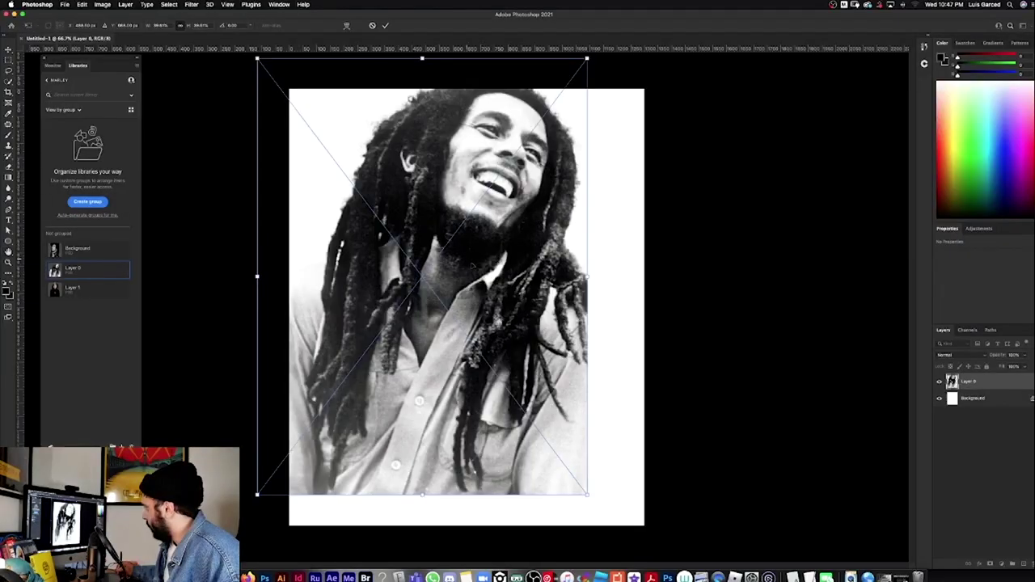
Fit the whole portrait inside the white page with margins around it, and duplicate its layer.
drag(453, 243, 485, 265)
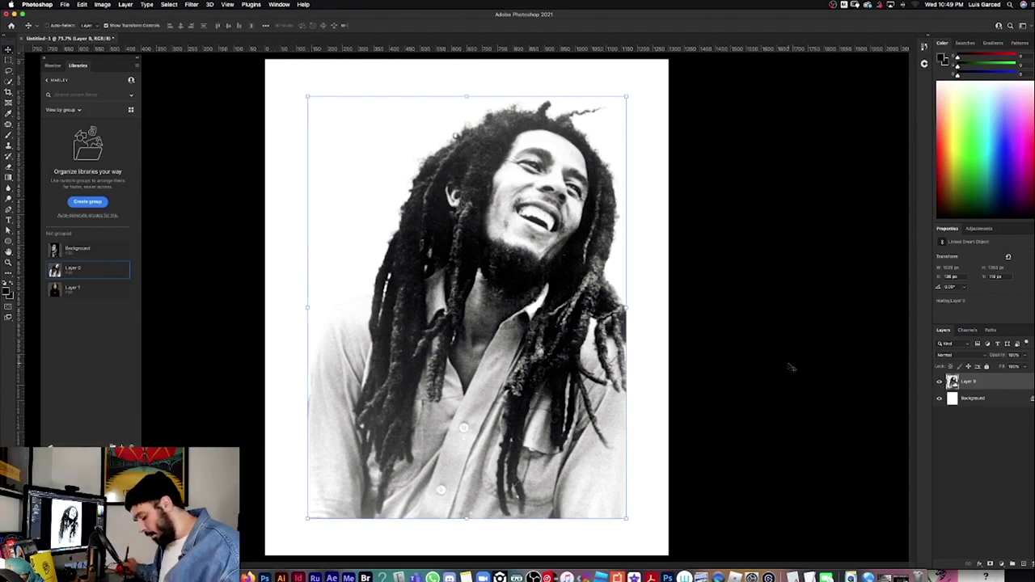
key(super+j)
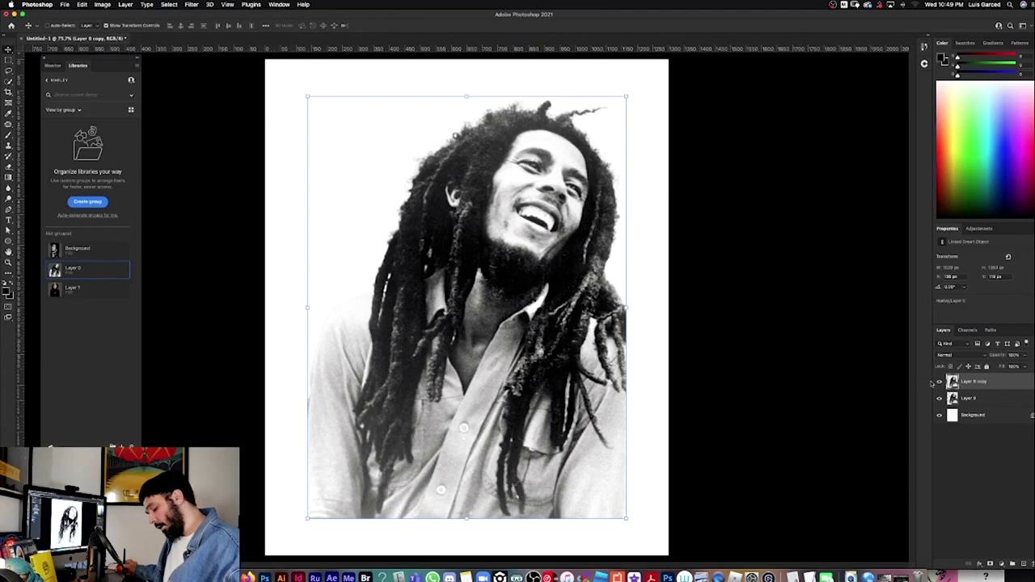
Set the blend mode of the duplicated portrait layer to Color Burn.
click(956, 356)
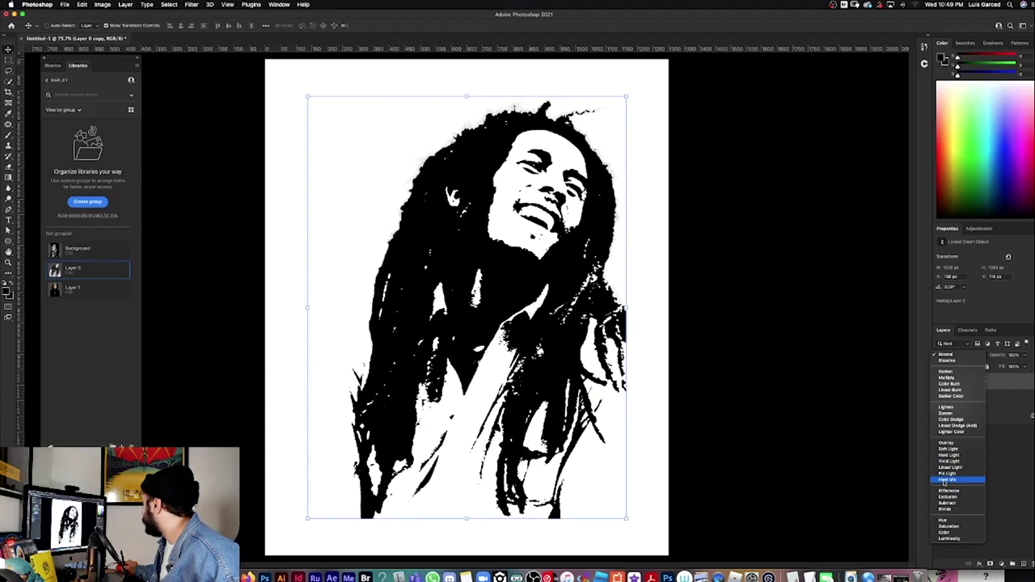
click(952, 385)
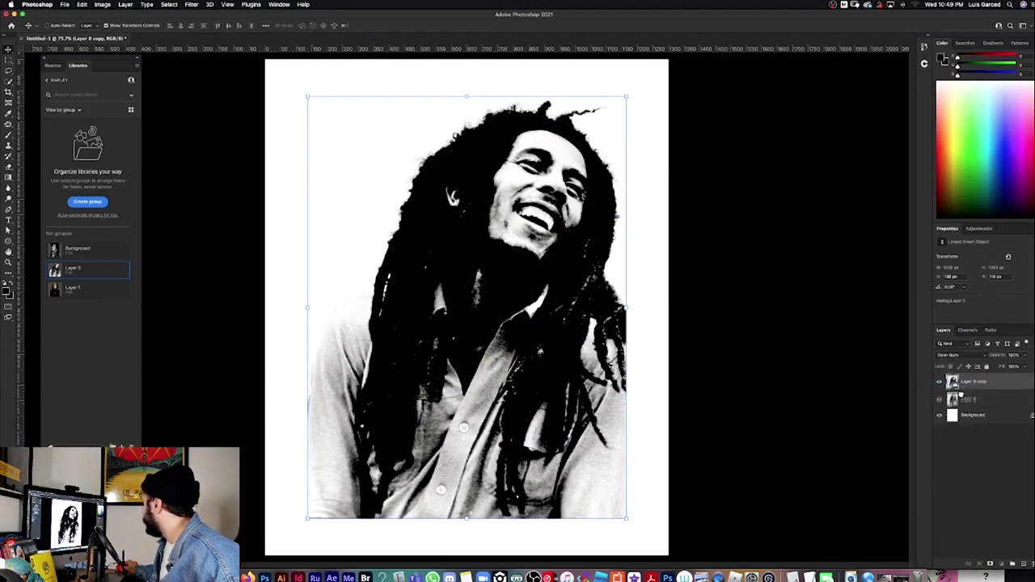
click(963, 355)
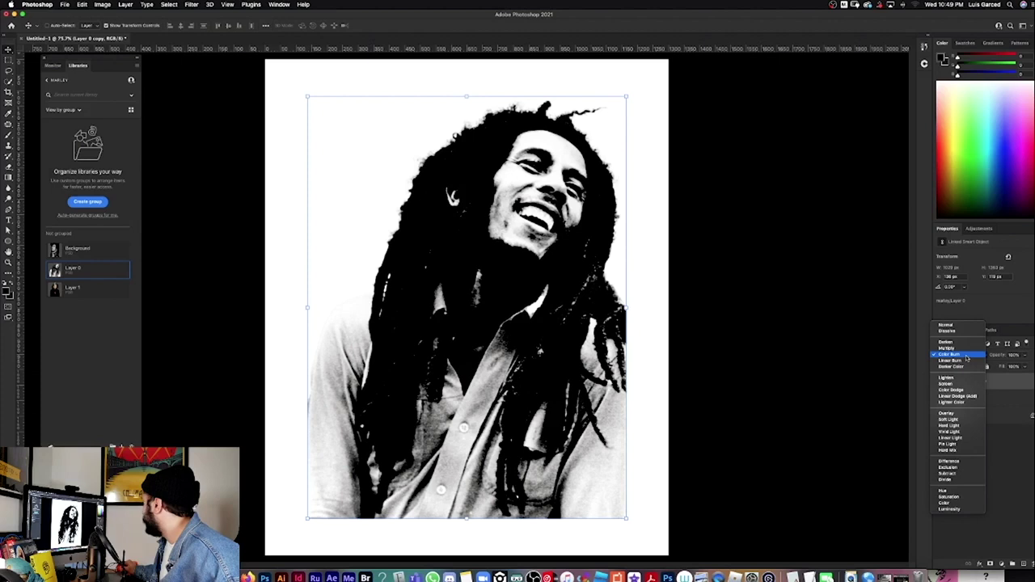
click(961, 356)
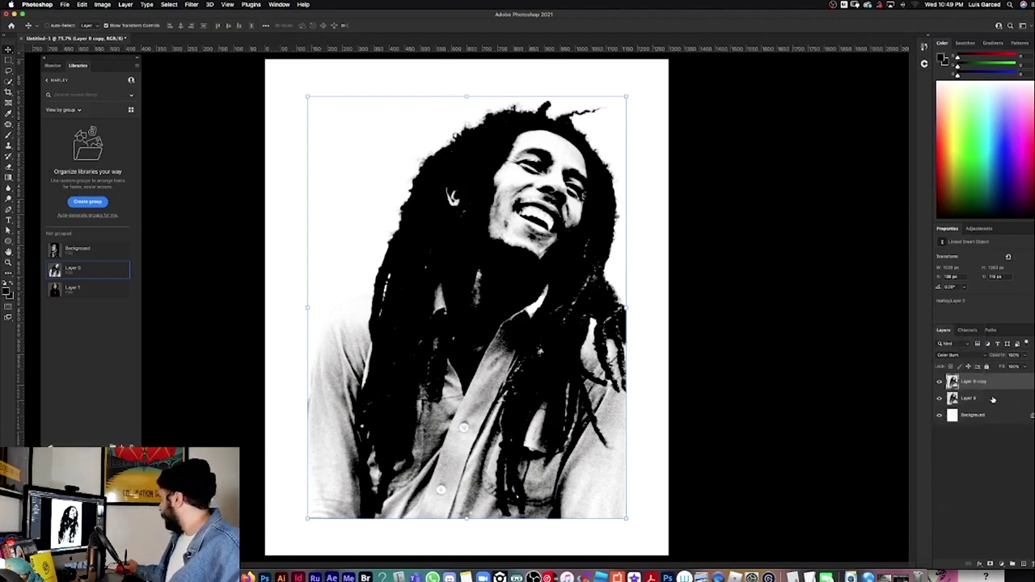
Convert the portrait layer and its Color Burn copy together into a single smart object for smart filters.
shift+click(998, 401)
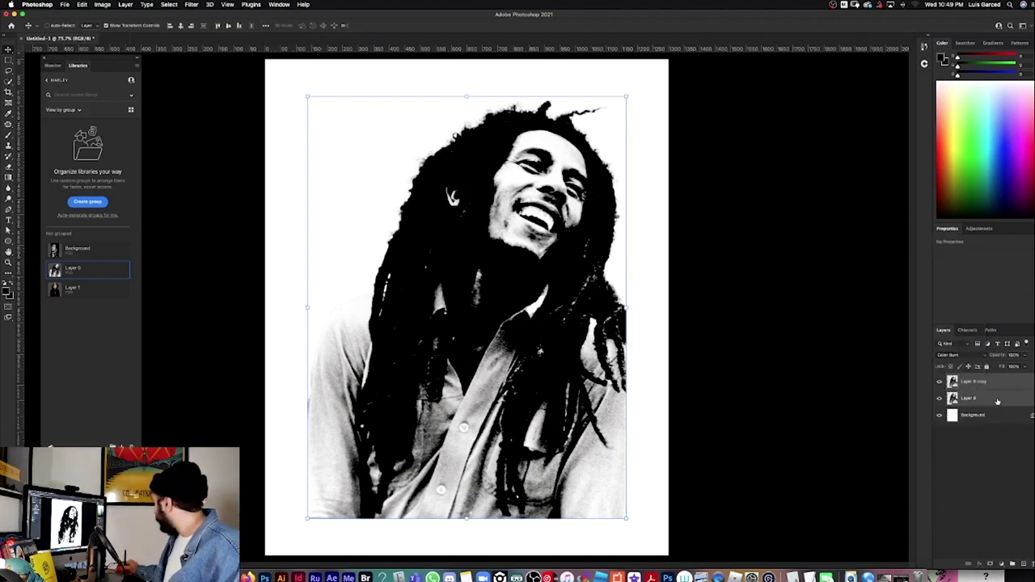
click(192, 4)
click(201, 29)
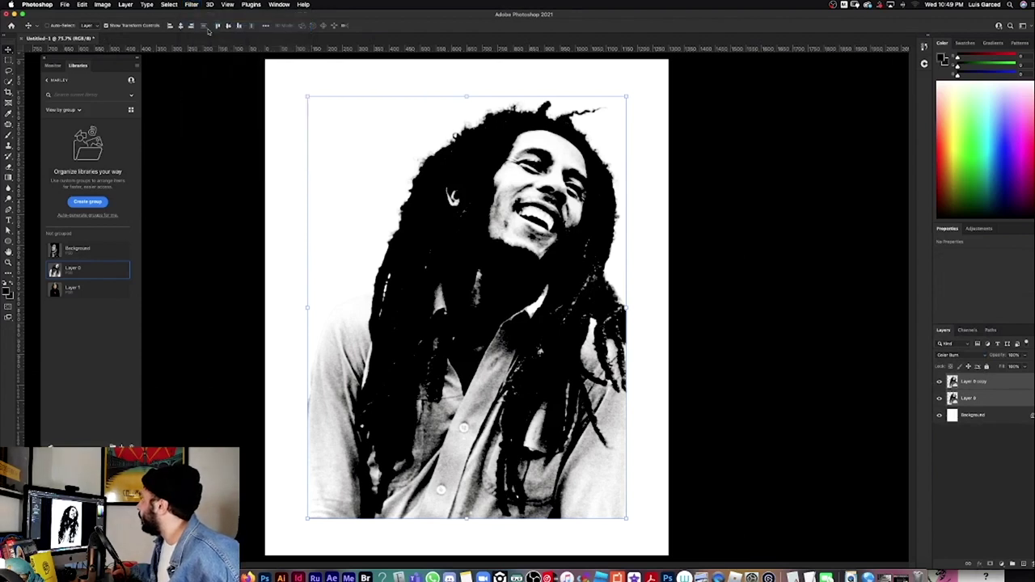
click(595, 194)
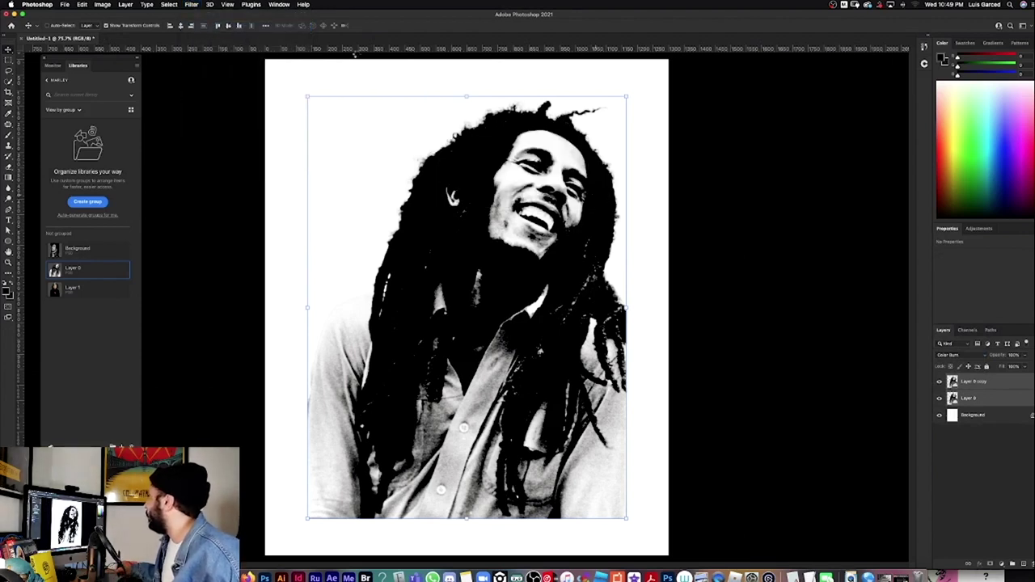
click(192, 4)
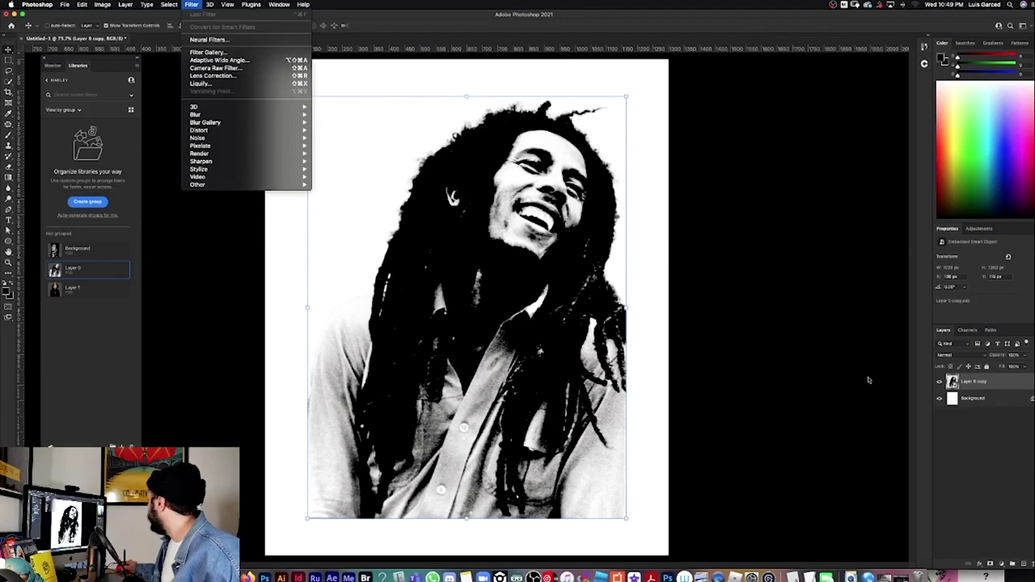
click(717, 198)
Duplicate the combined portrait smart object and hide the lower of the two layers.
key(z)
drag(558, 204, 818, 387)
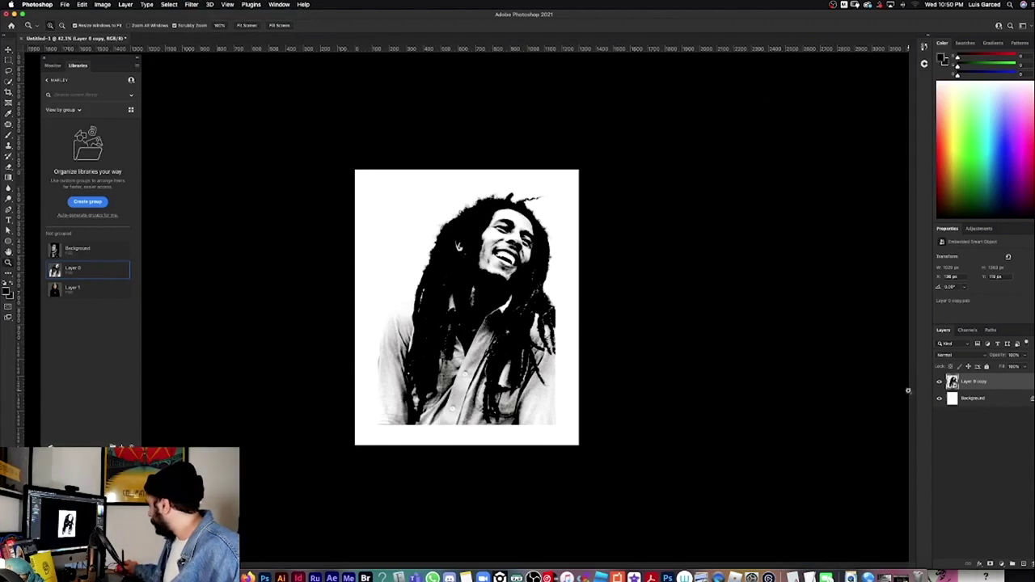
key(super+j)
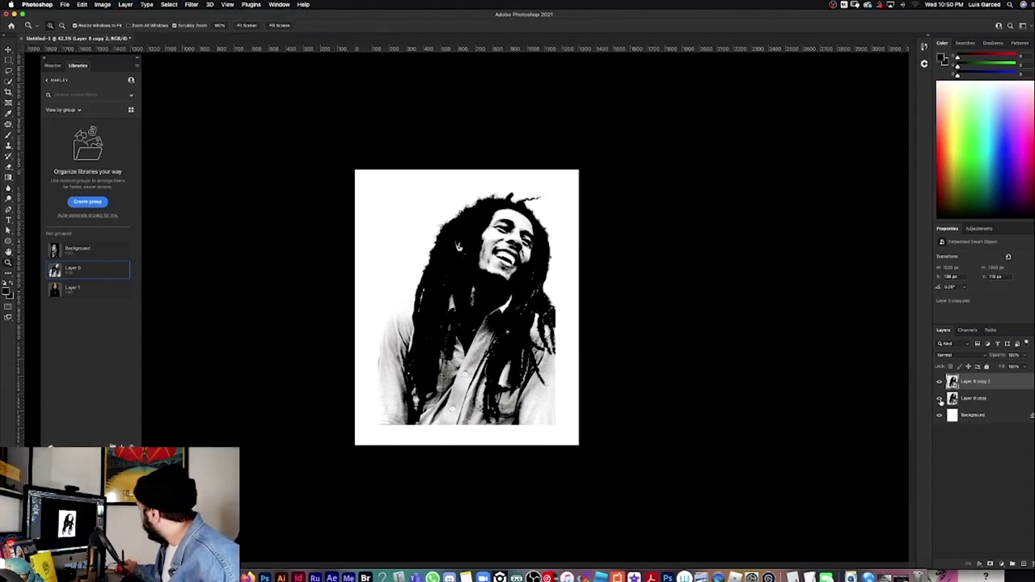
click(939, 399)
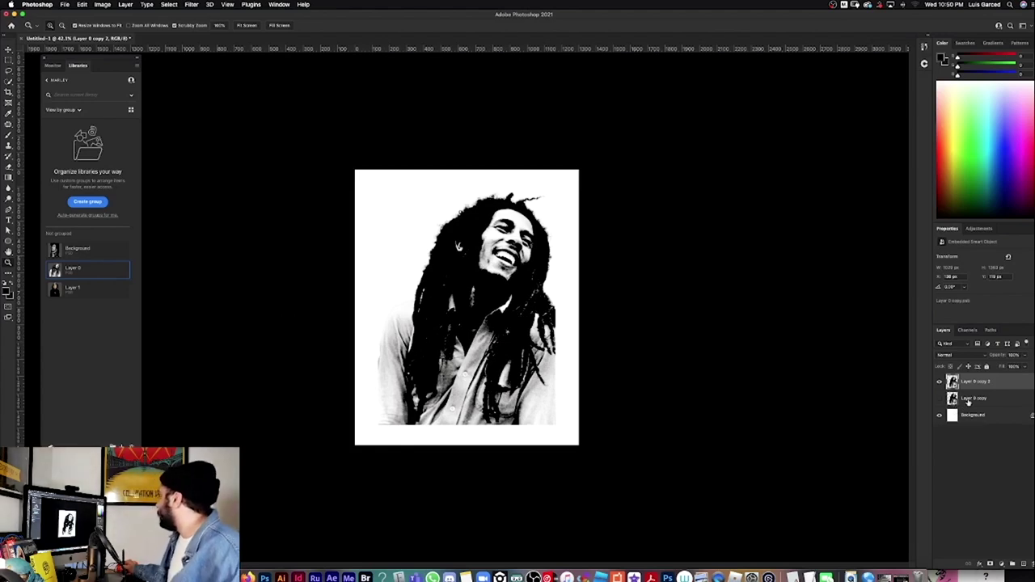
Open the Color Halftone filter for the upper portrait smart object.
drag(454, 320, 489, 321)
mouse_move(536, 149)
mouse_down()
mouse_move(558, 200)
mouse_move(609, 200)
mouse_move(564, 199)
mouse_up()
mouse_move(503, 186)
mouse_down()
mouse_move(552, 186)
mouse_move(523, 185)
mouse_up()
mouse_move(511, 295)
mouse_down()
mouse_move(556, 296)
mouse_move(512, 296)
mouse_up()
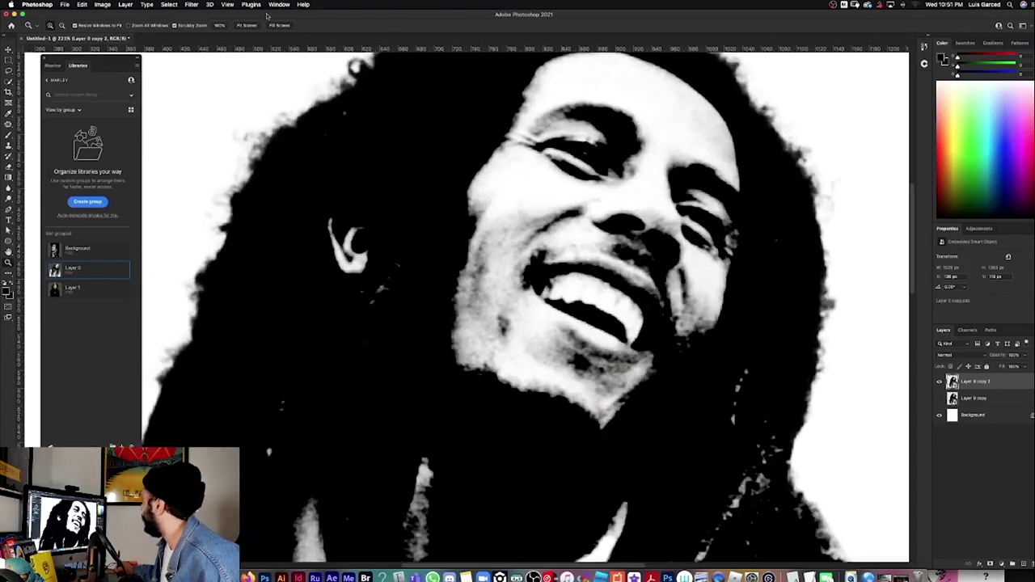
click(192, 5)
mouse_move(206, 114)
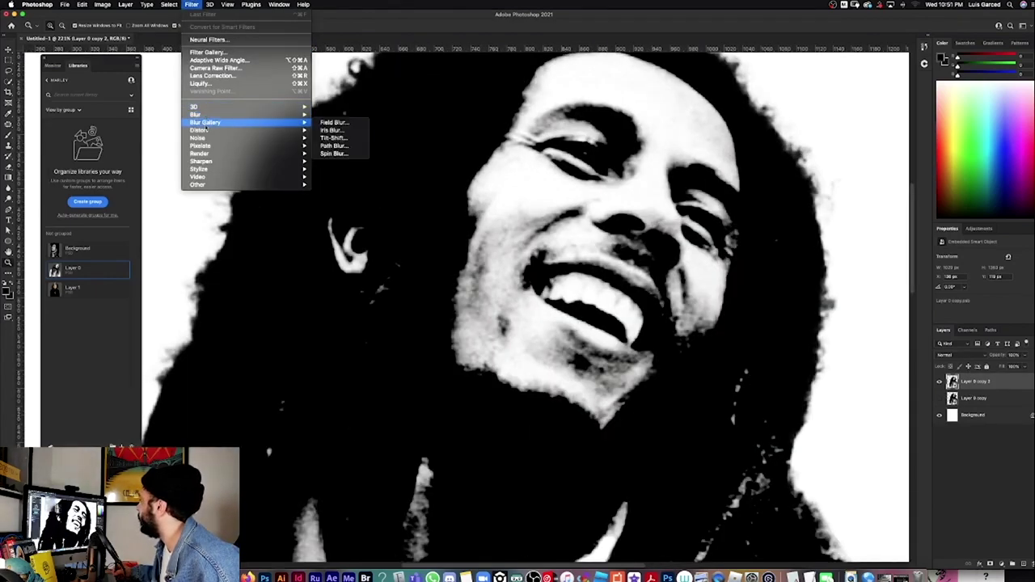
mouse_move(208, 146)
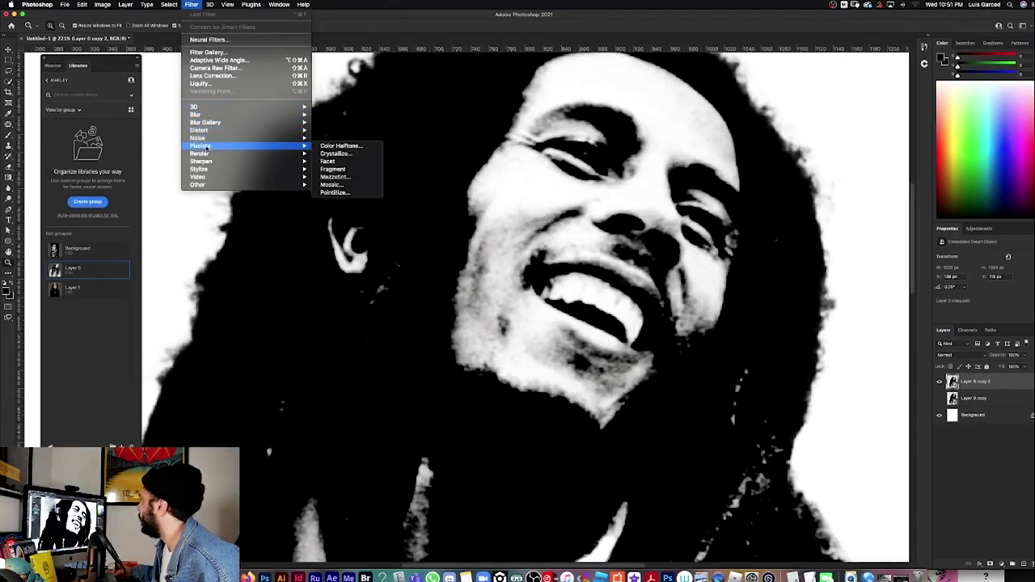
click(339, 145)
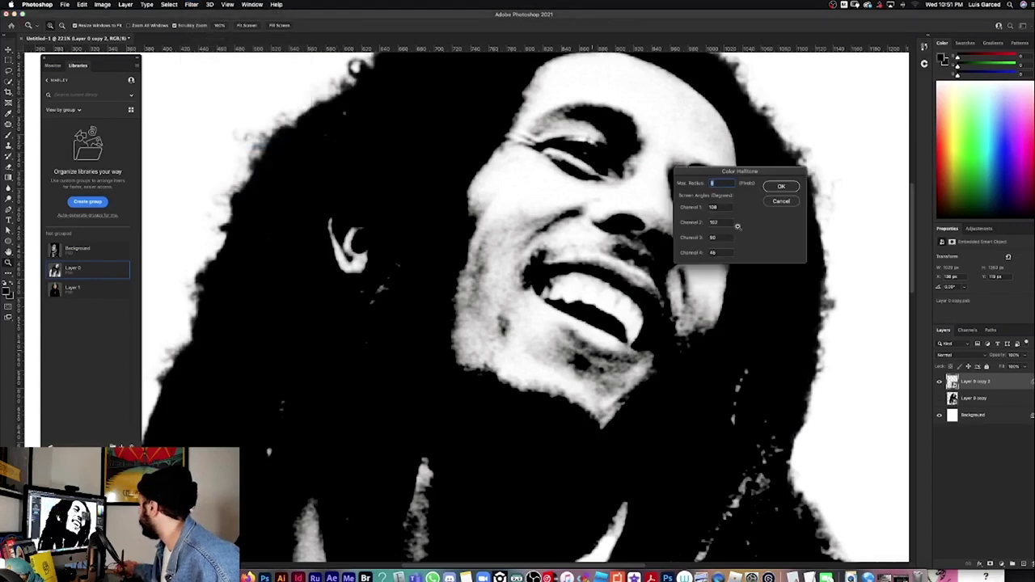
Set all four channel screen angles to 45 degrees and the maximum radius to 11 pixels, and apply the Color Halftone.
key(Tab)
key(Tab)
key(Tab)
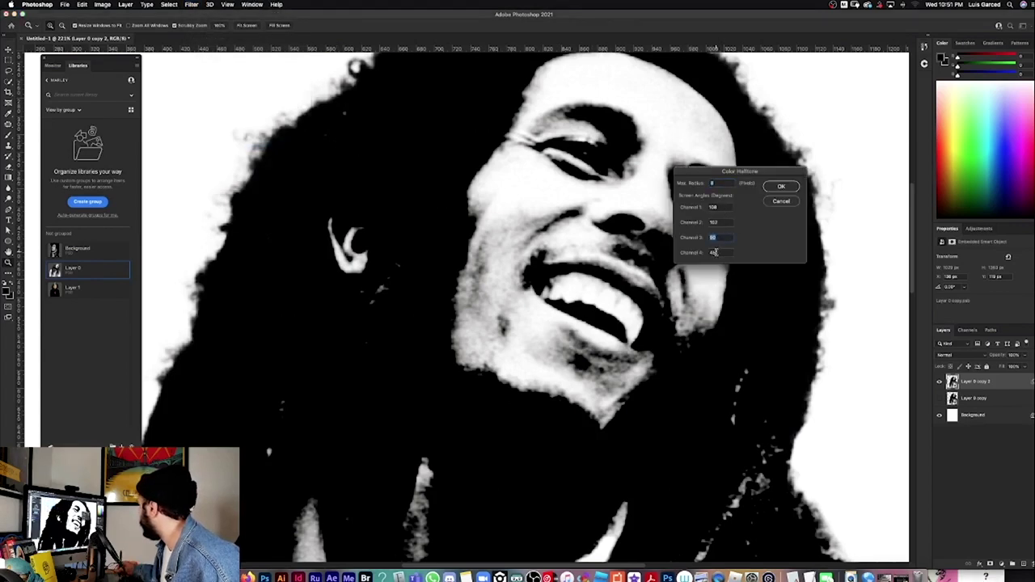
text(45)
drag(721, 223, 695, 223)
text(45)
key(shift+Tab)
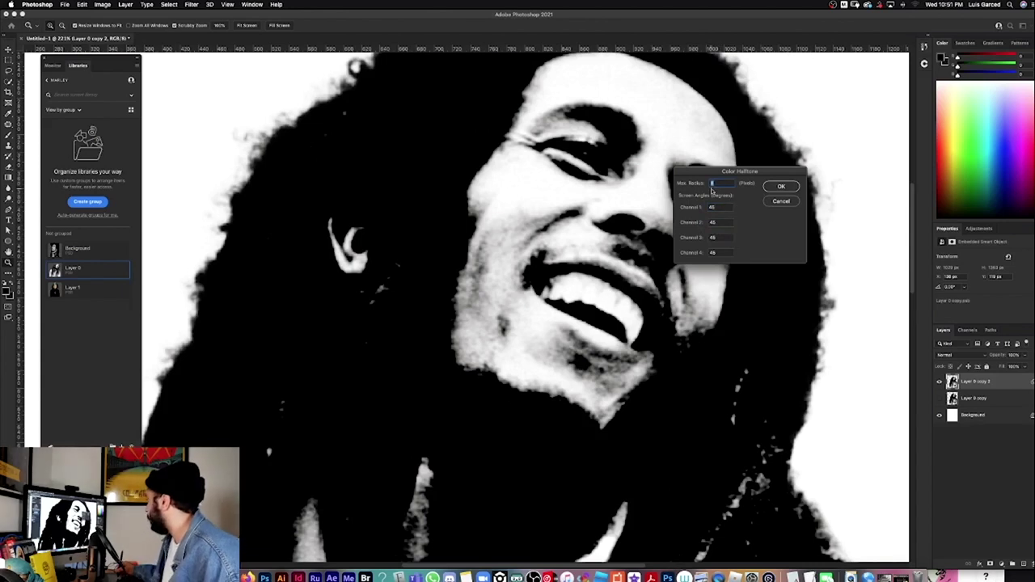
key(shift+Tab)
text(11)
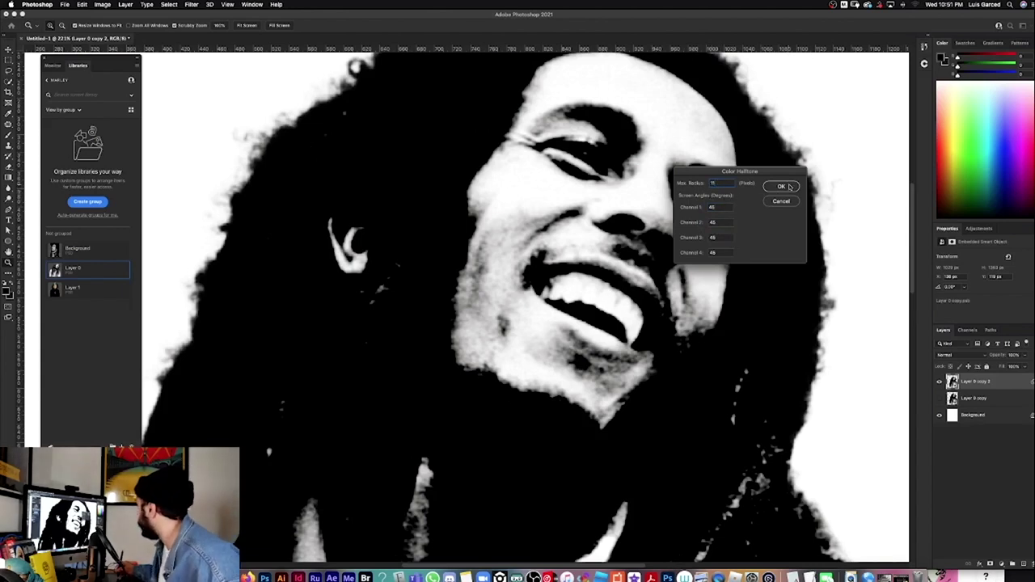
click(782, 186)
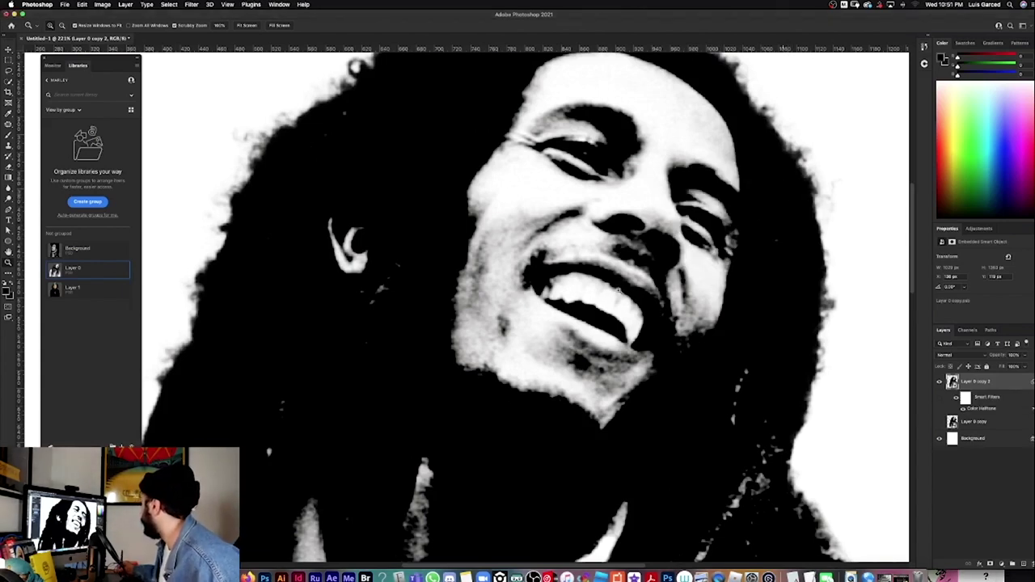
Change the maximum radius of the applied Color Halftone smart filter to 4 pixels.
drag(500, 246, 526, 247)
double_click(979, 409)
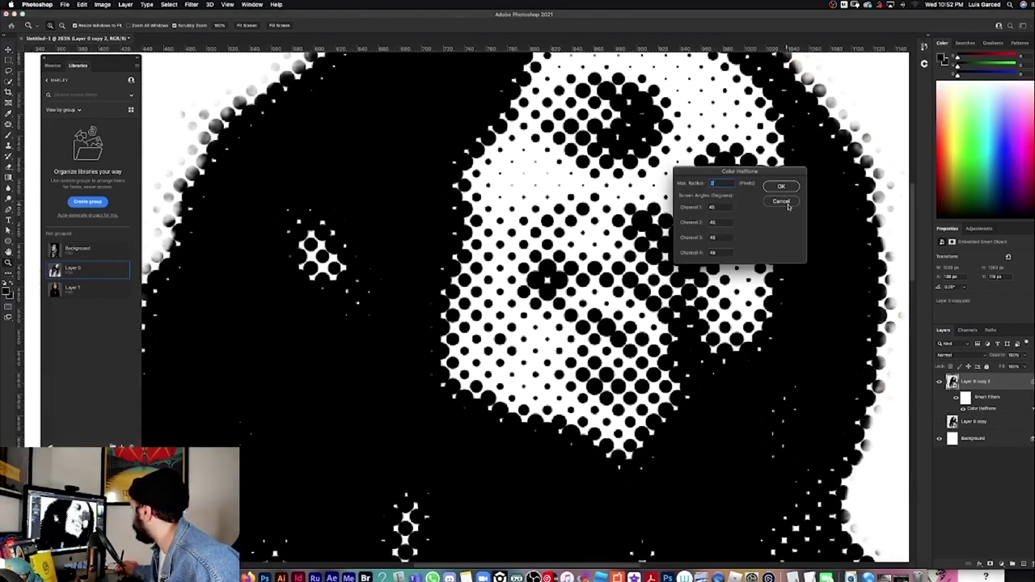
click(782, 187)
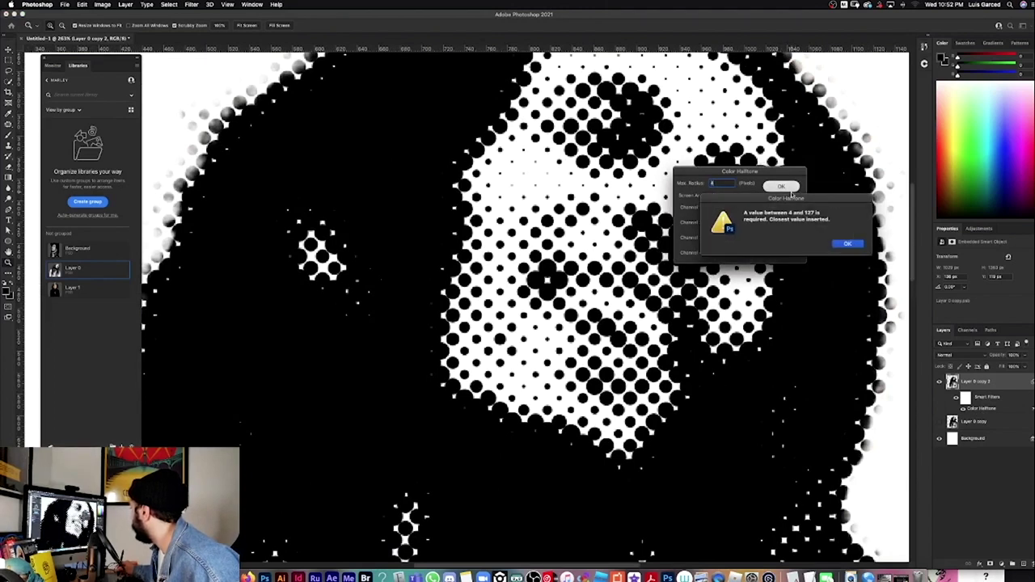
click(845, 244)
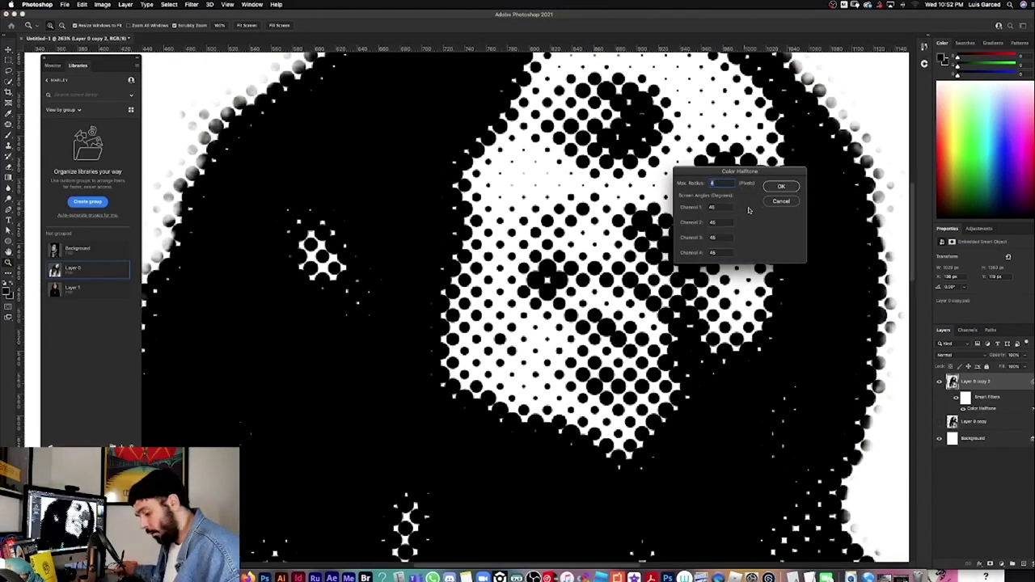
click(781, 186)
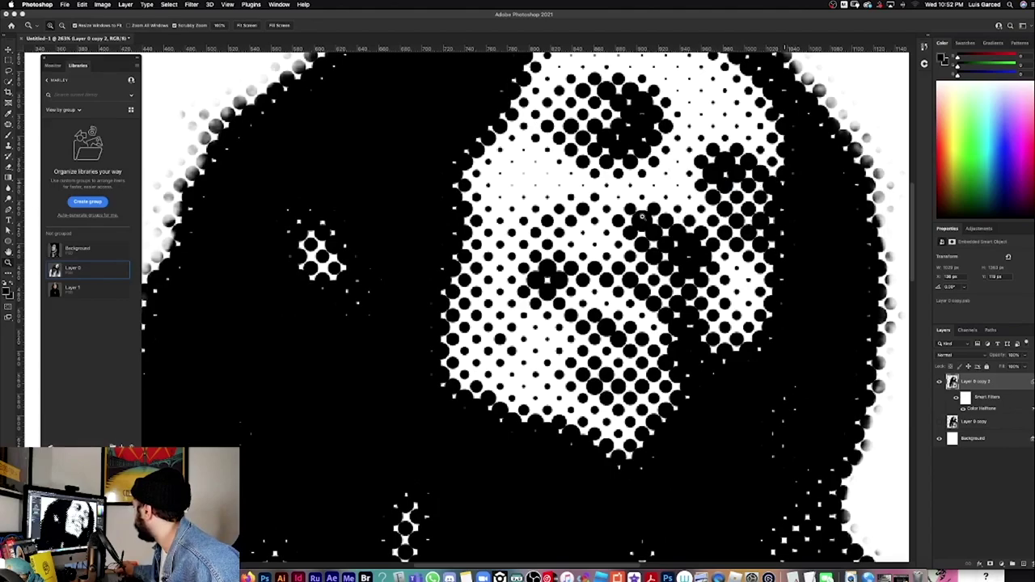
Duplicate the halftone portrait layer and delete the Color Halftone smart filter from the new copy.
drag(543, 256, 436, 280)
mouse_move(501, 263)
mouse_down()
mouse_move(455, 263)
mouse_move(513, 263)
mouse_up()
key(super+j)
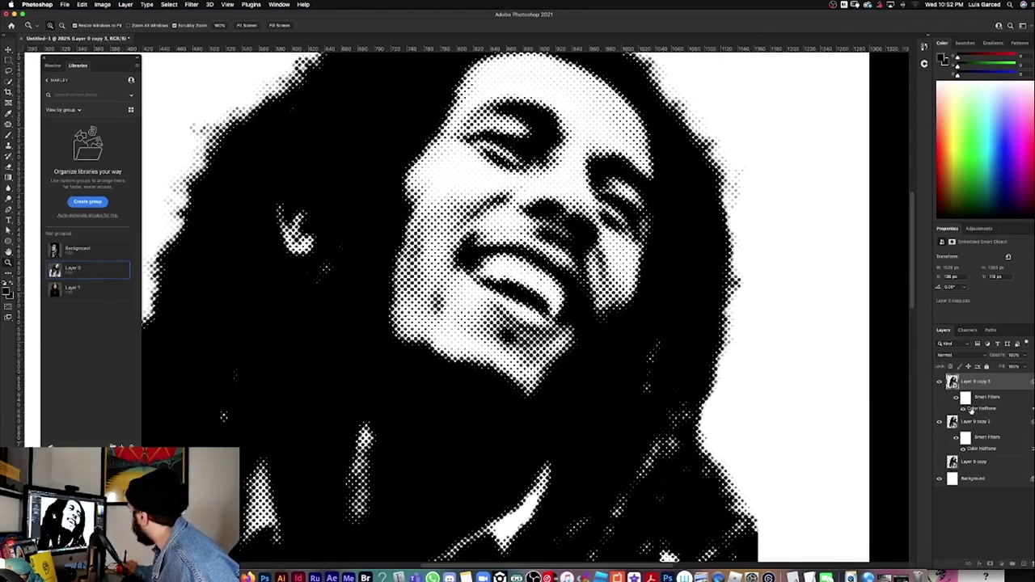
drag(1023, 540, 1032, 563)
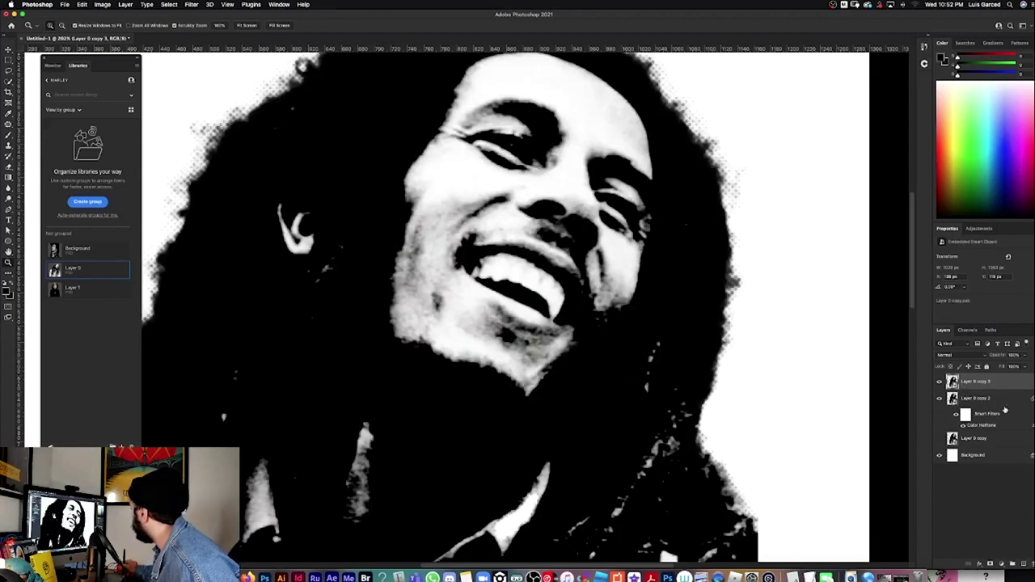
Add a Threshold adjustment layer above the unfiltered portrait copy and set its blend mode to Multiply.
click(1001, 564)
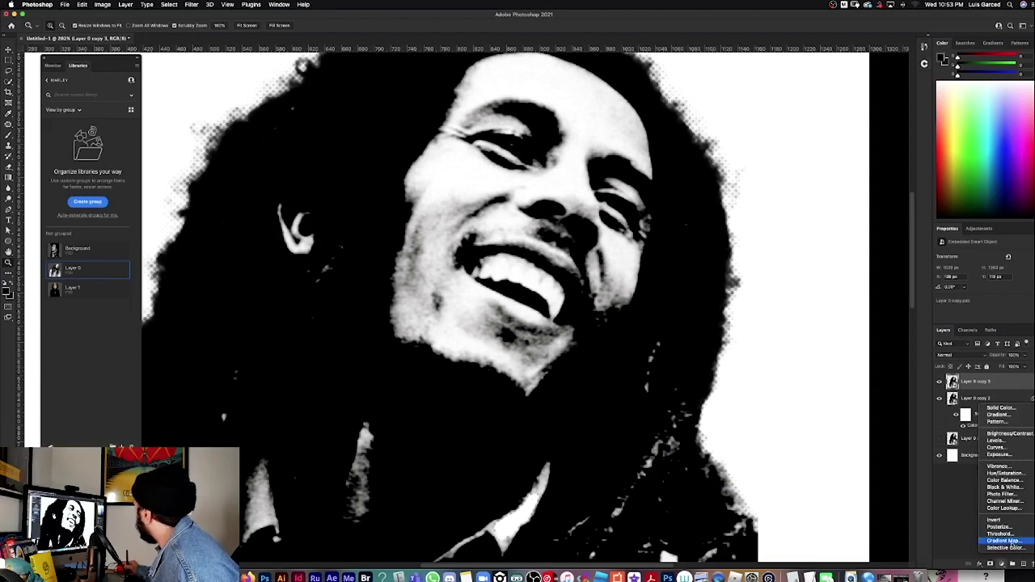
click(1003, 535)
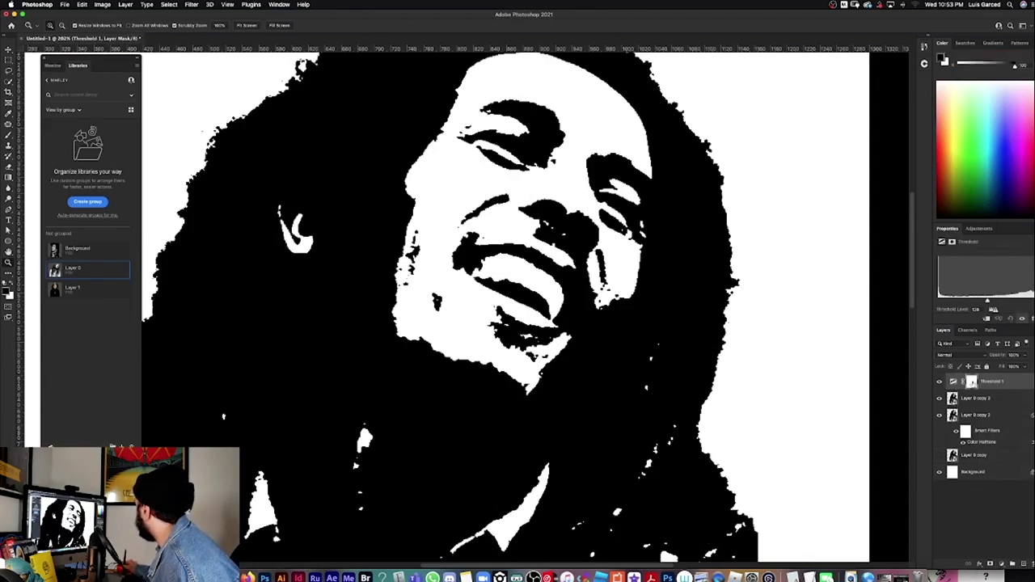
click(951, 356)
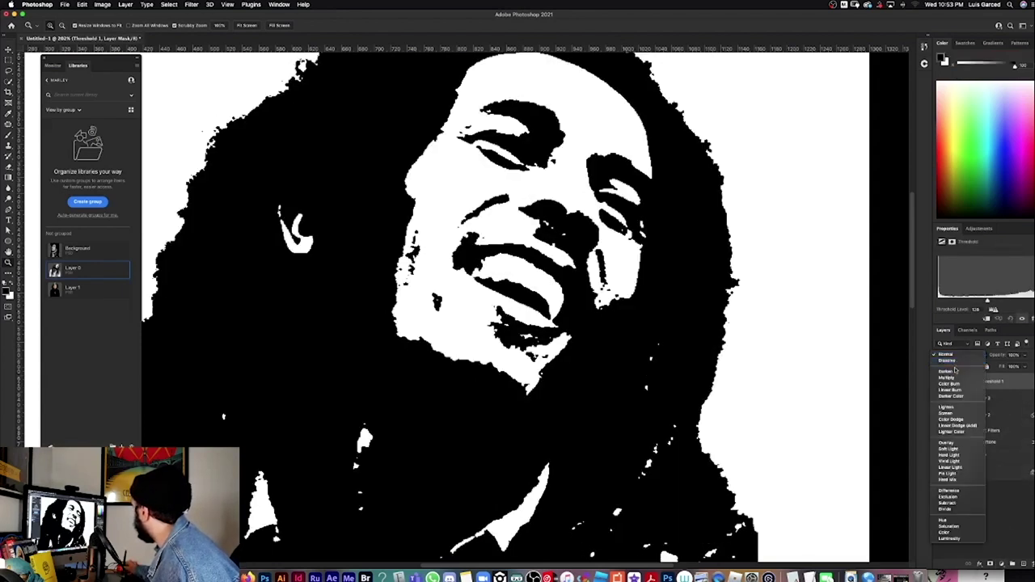
click(947, 377)
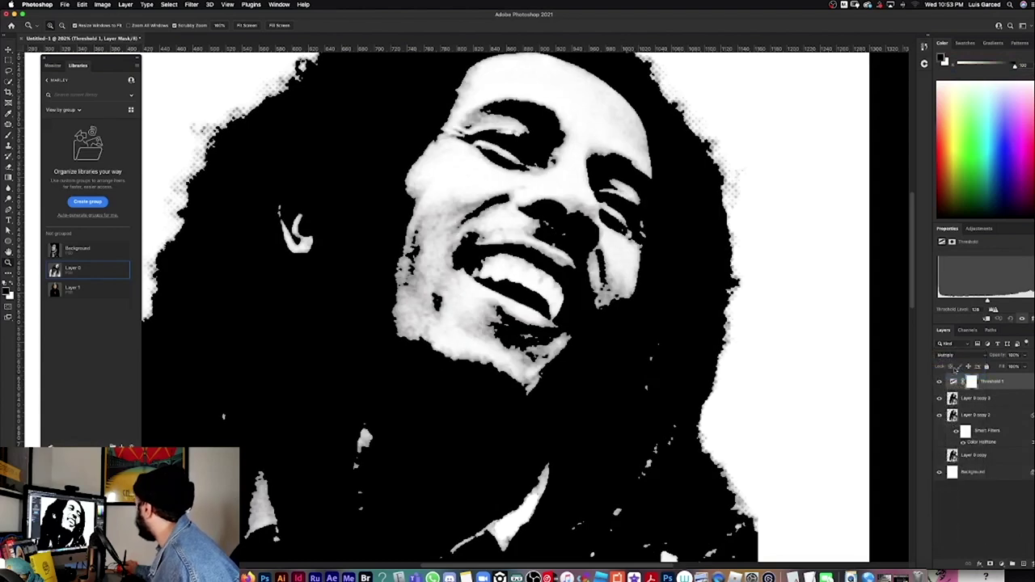
Raise the level of the Threshold adjustment to deepen the portrait's black areas.
click(954, 381)
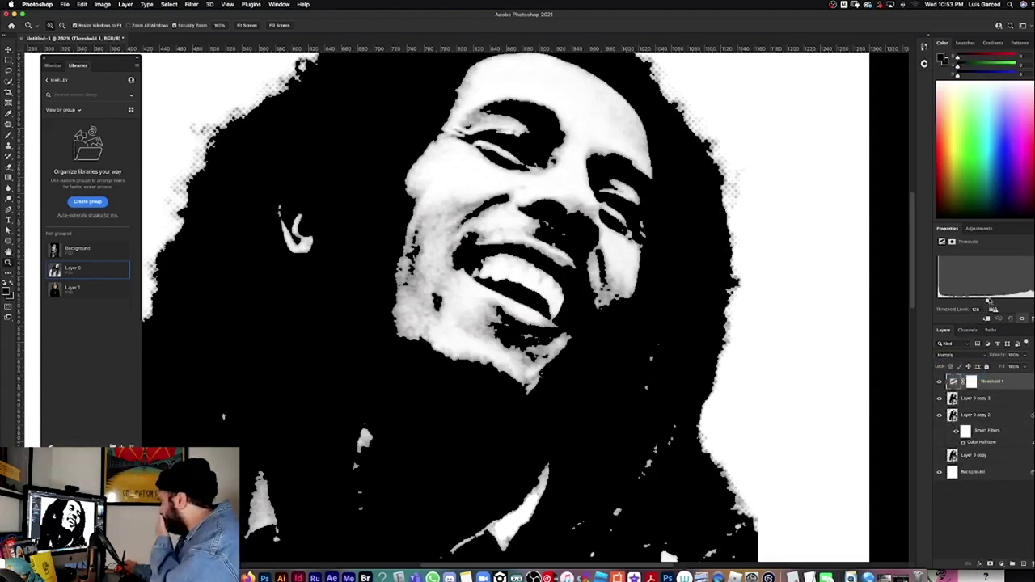
mouse_move(987, 299)
mouse_down()
mouse_move(967, 301)
mouse_move(994, 301)
mouse_up()
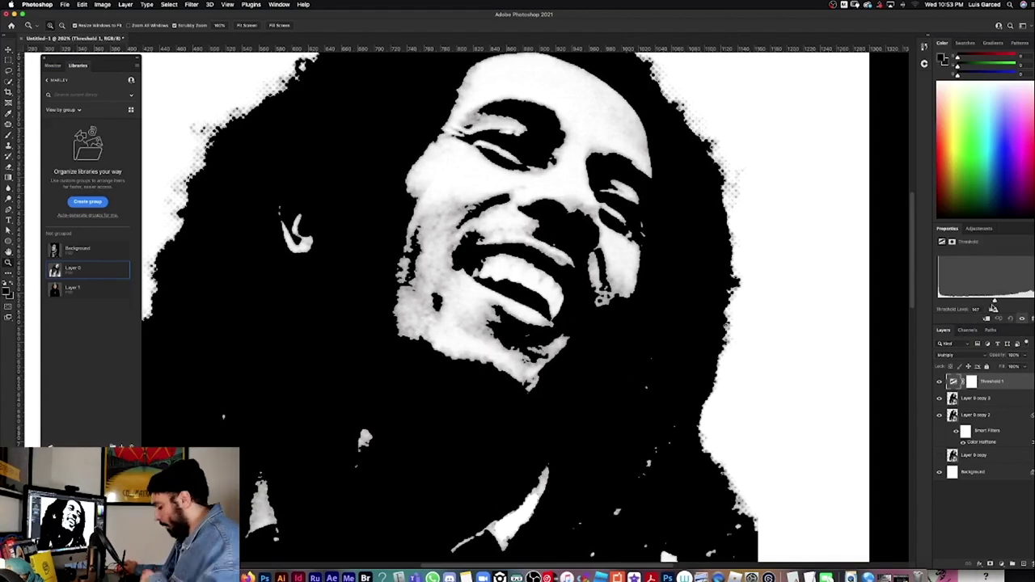
key(super+0)
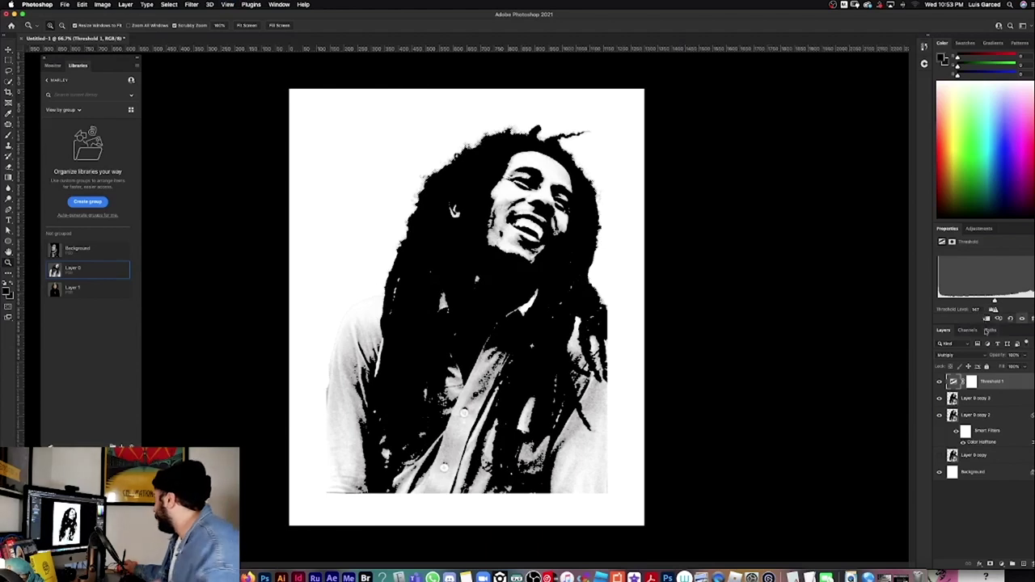
drag(995, 302, 1003, 305)
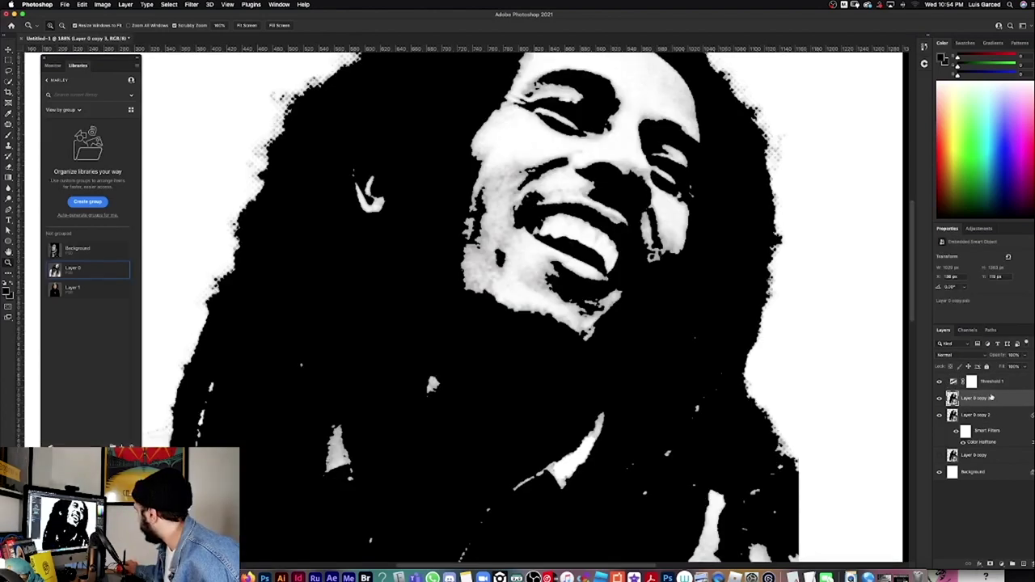
Convert the Threshold adjustment and the portrait copy beneath it into one smart object, and set its blend mode to Multiply.
shift+click(1005, 384)
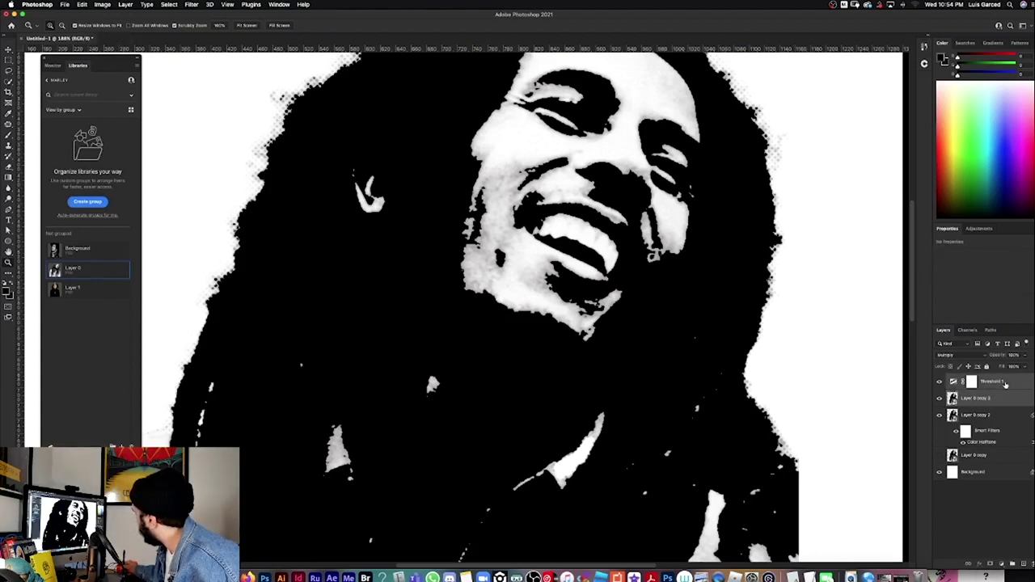
click(194, 4)
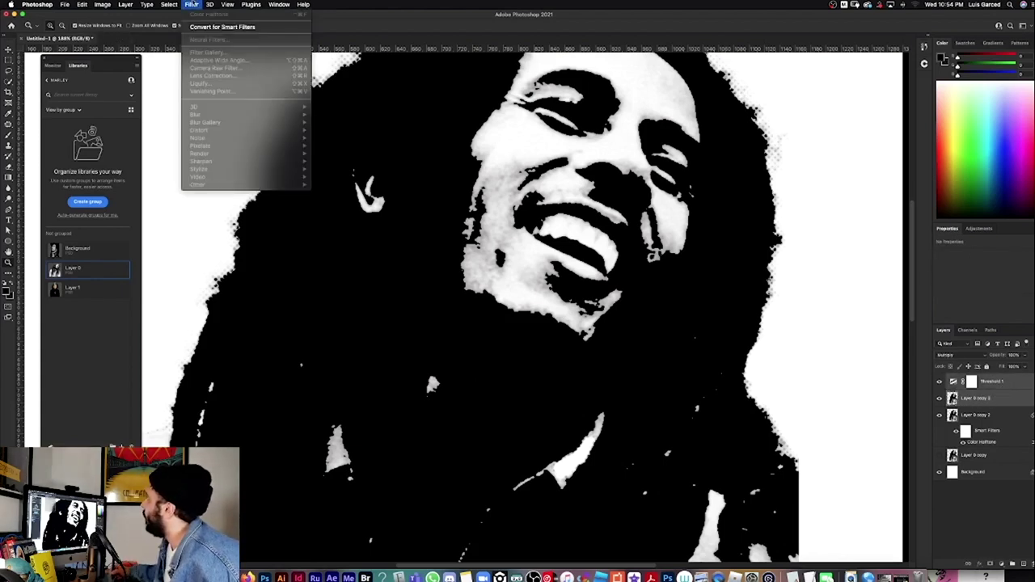
click(212, 28)
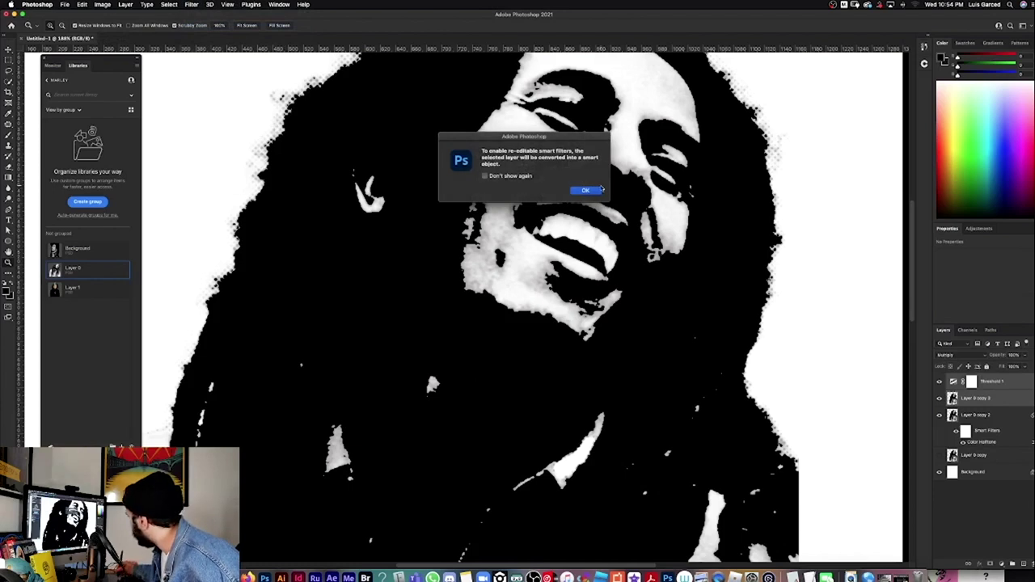
key(Return)
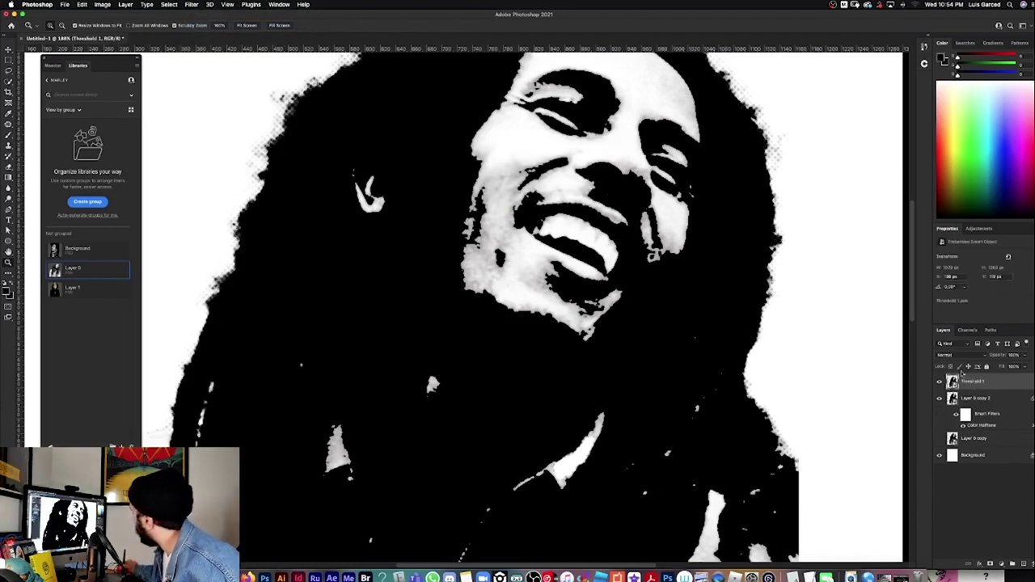
click(968, 354)
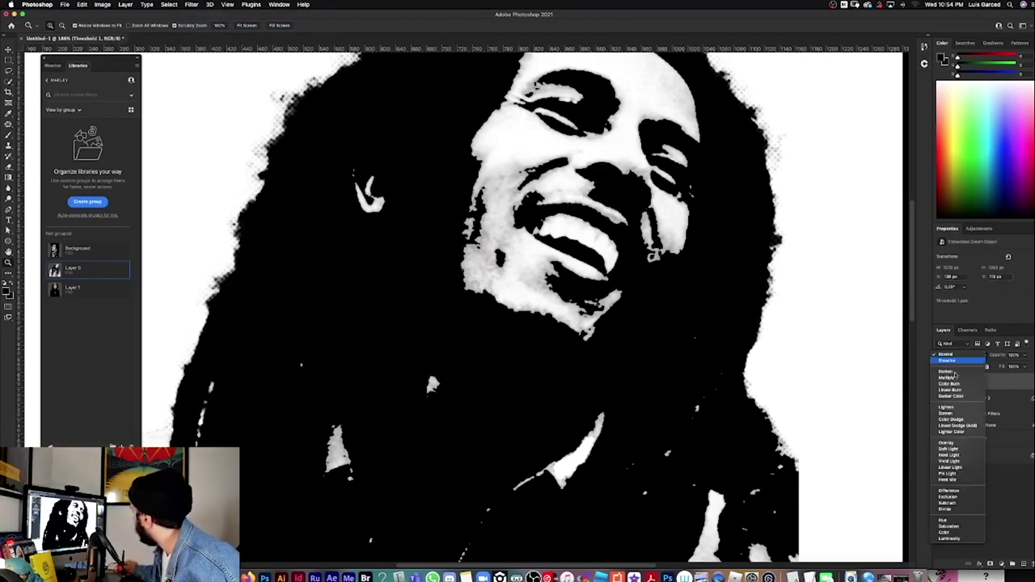
click(953, 379)
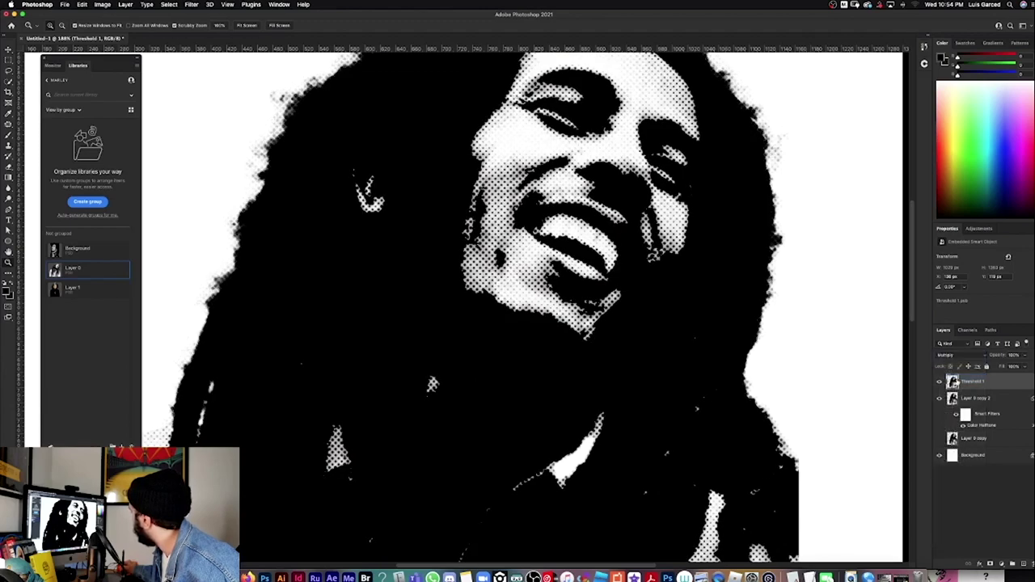
Compare the portrait with and without the Threshold smart object by toggling its visibility, keeping its blend mode at Multiply.
click(940, 381)
click(940, 381)
click(939, 382)
click(939, 382)
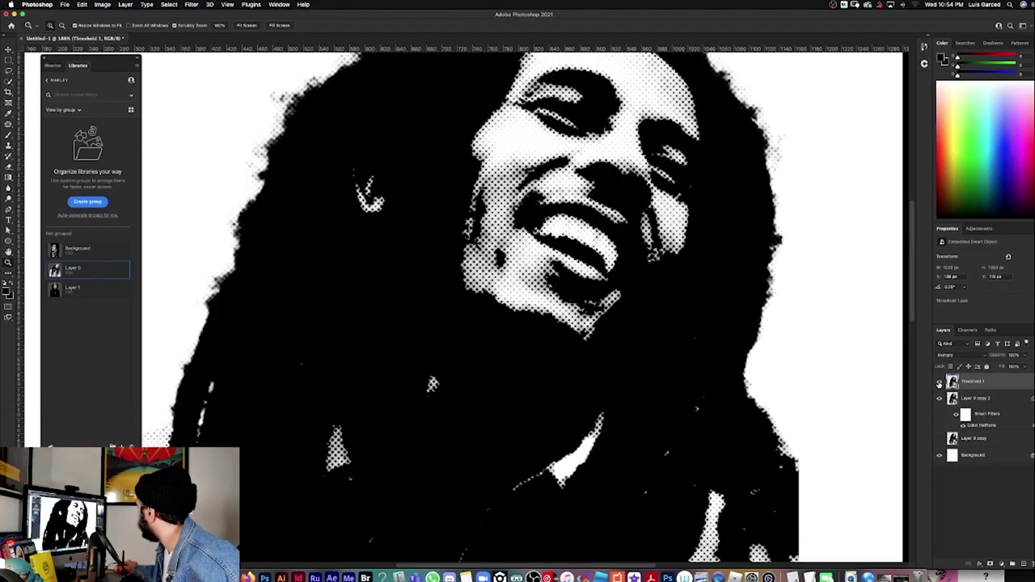
click(939, 382)
click(939, 382)
click(939, 382)
click(940, 381)
click(939, 382)
click(939, 382)
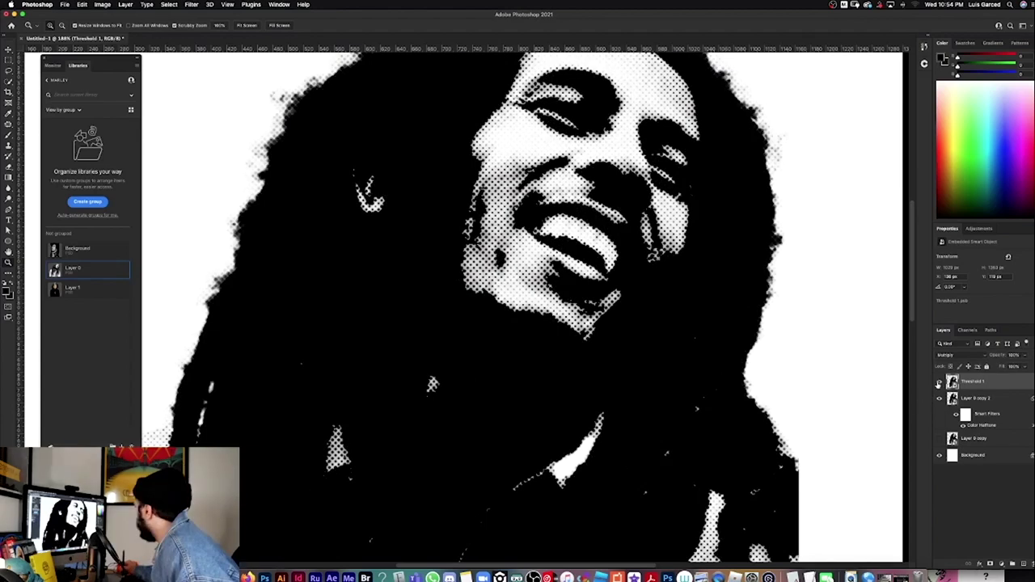
click(954, 355)
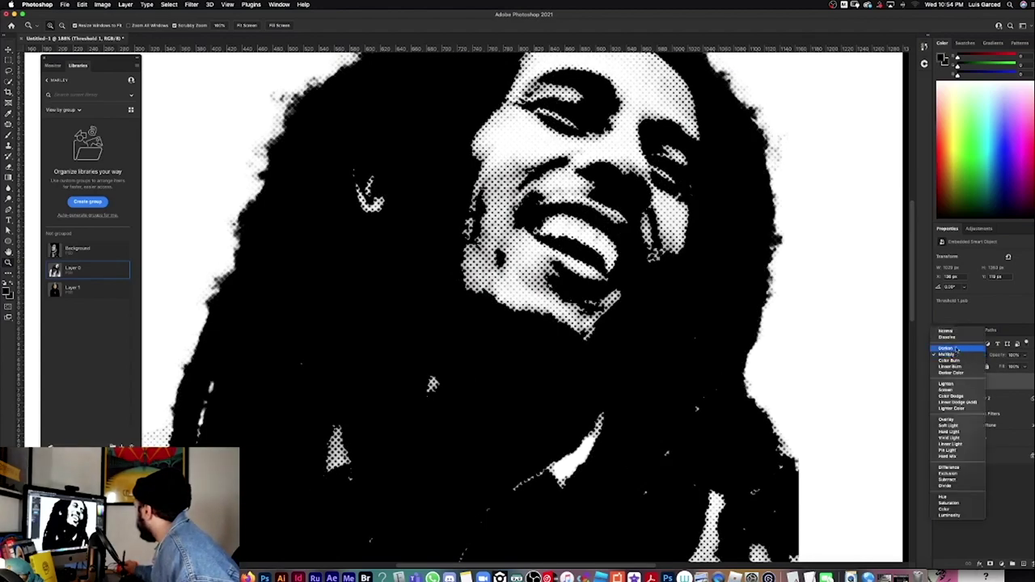
click(951, 357)
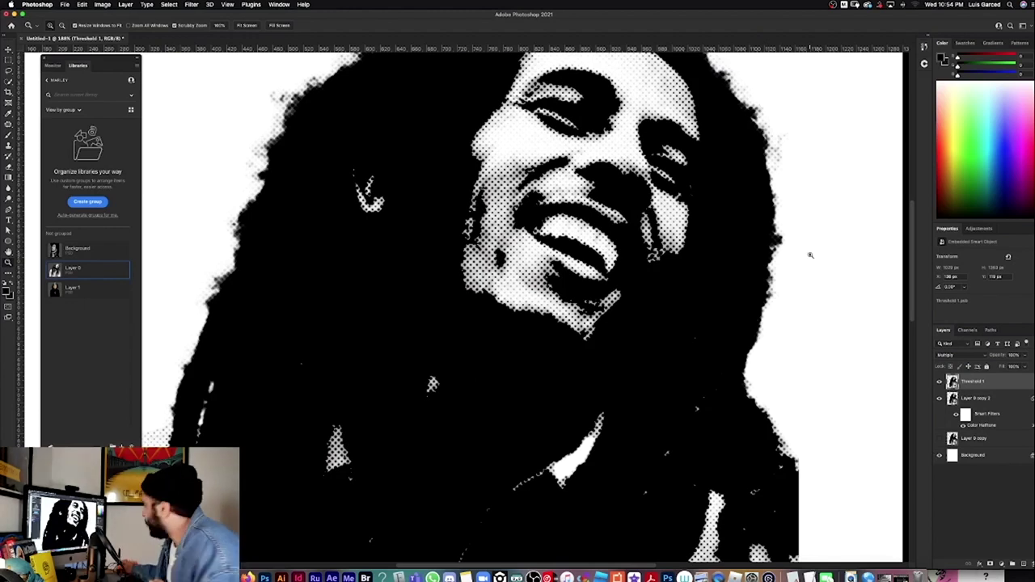
Add a layer mask to the Threshold smart object and set up a smaller Hard Round brush for painting on it.
click(991, 565)
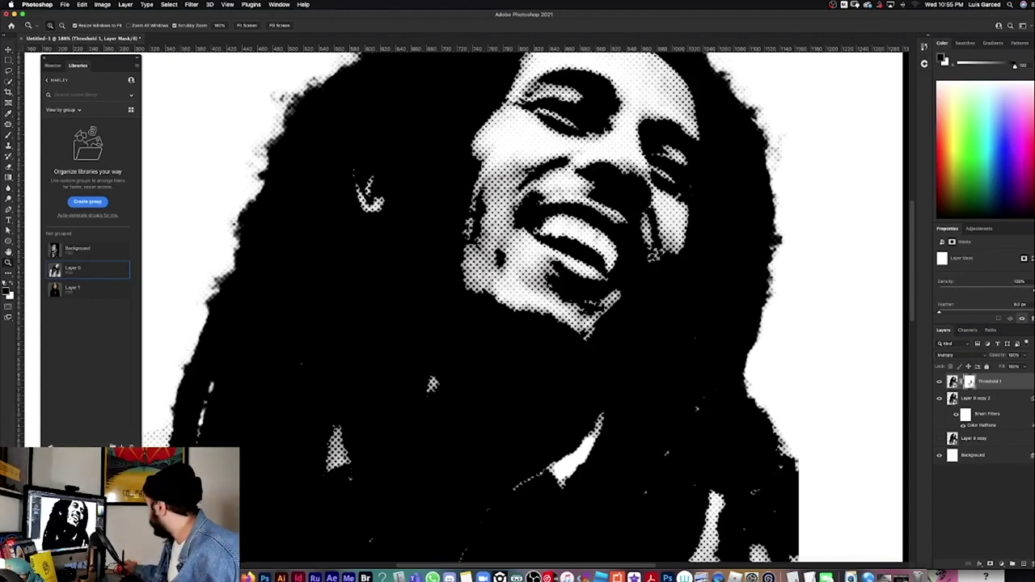
key(b)
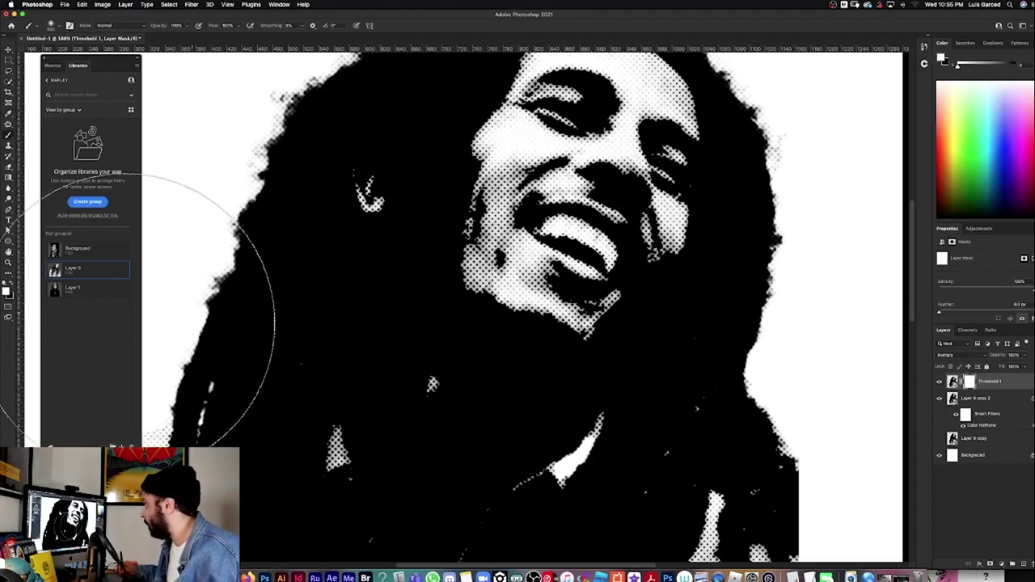
key(bracketleft)
key(bracketleft)
key(bracketleft)
key(bracketleft)
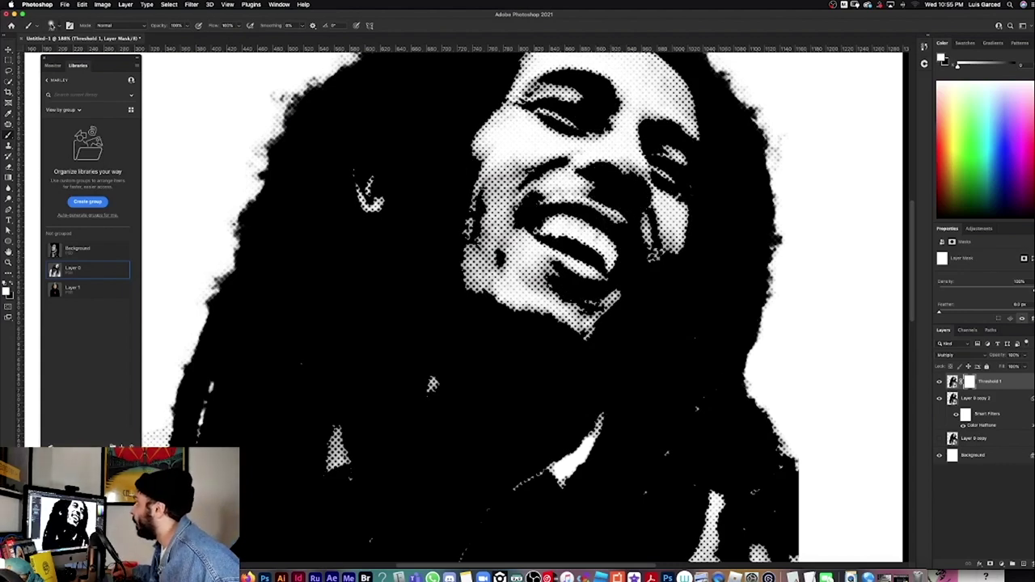
click(51, 25)
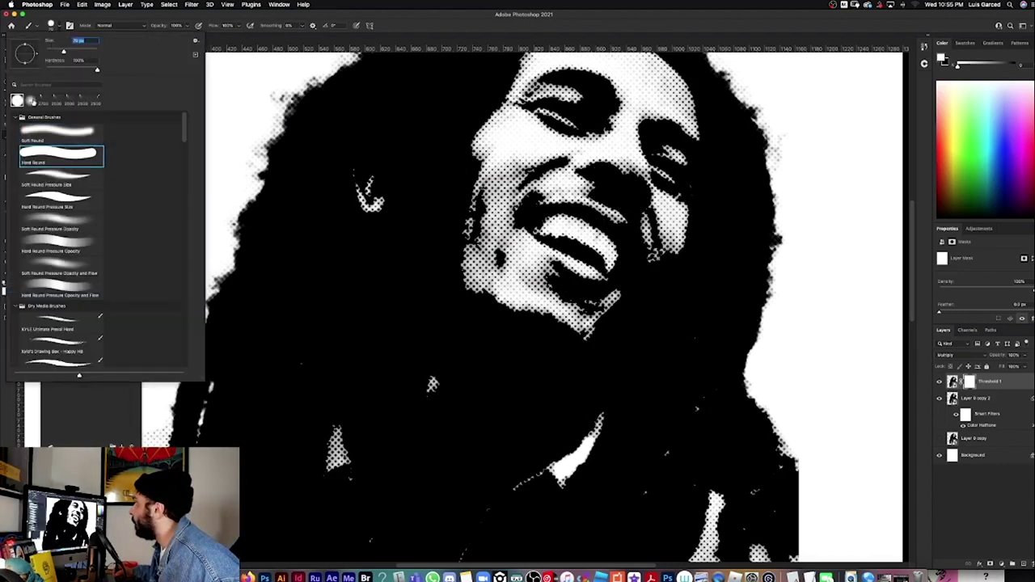
click(630, 193)
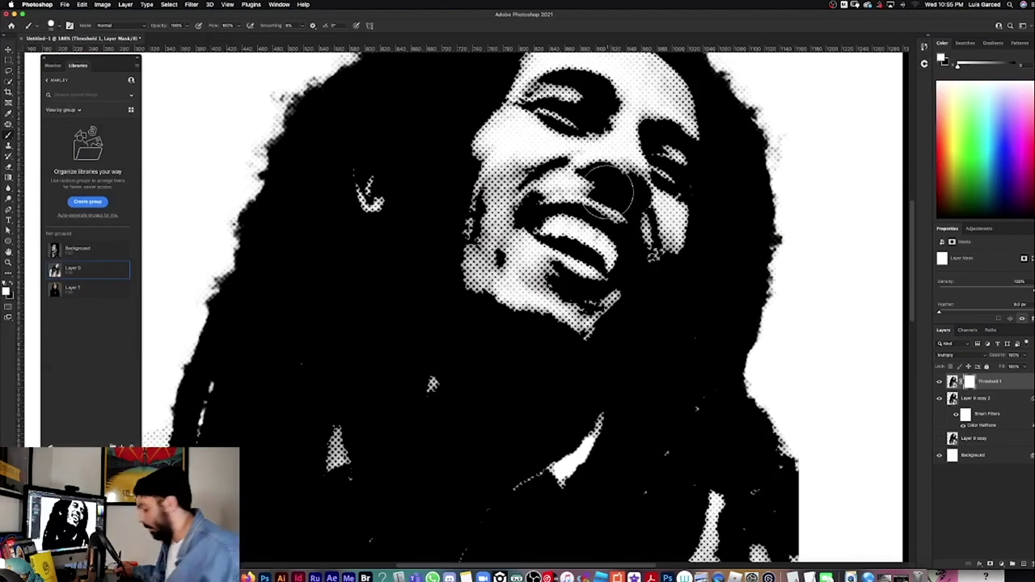
Paint black on the Threshold layer's mask over the shadows around the nose and upper lip to reveal the halftone dots, alternating with white for corrections.
key(x)
mouse_move(598, 185)
mouse_down()
mouse_move(601, 175)
mouse_move(576, 185)
mouse_up()
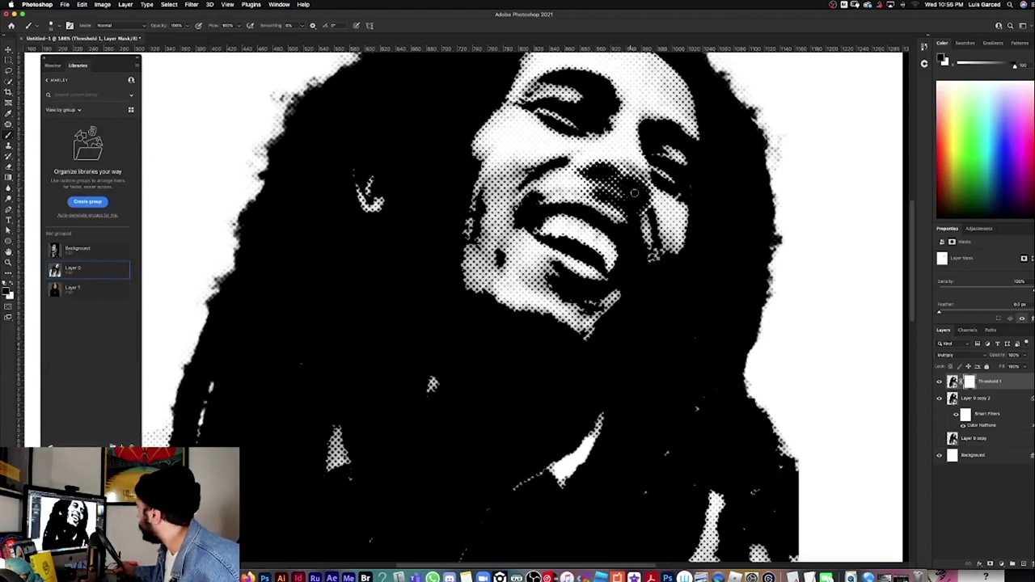
key(x)
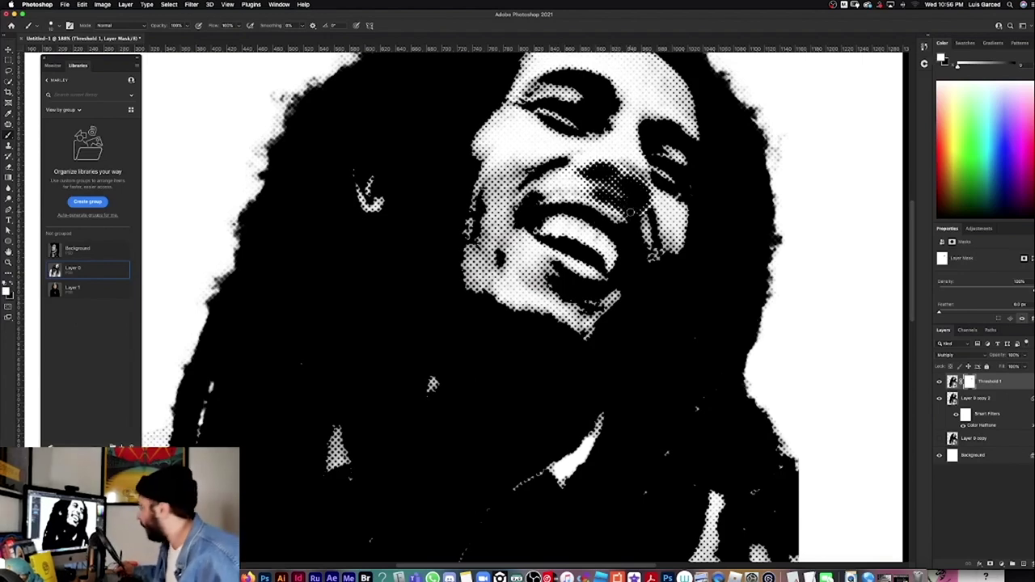
key(x)
key(x)
key(x)
key(x)
key(x)
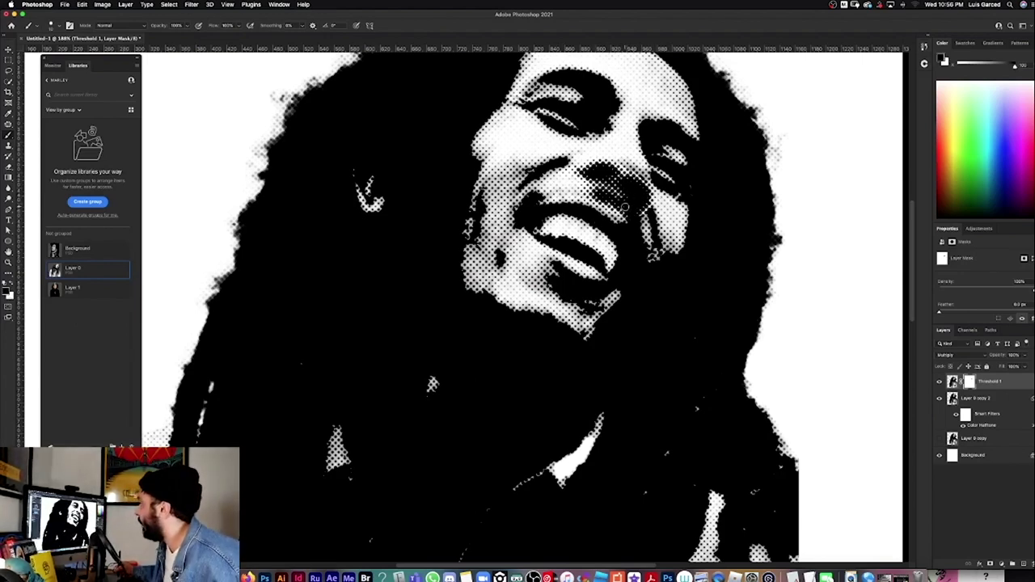
key(x)
mouse_move(573, 177)
mouse_down()
mouse_move(594, 170)
mouse_move(594, 156)
mouse_move(605, 162)
mouse_up()
key(x)
key(x)
key(x)
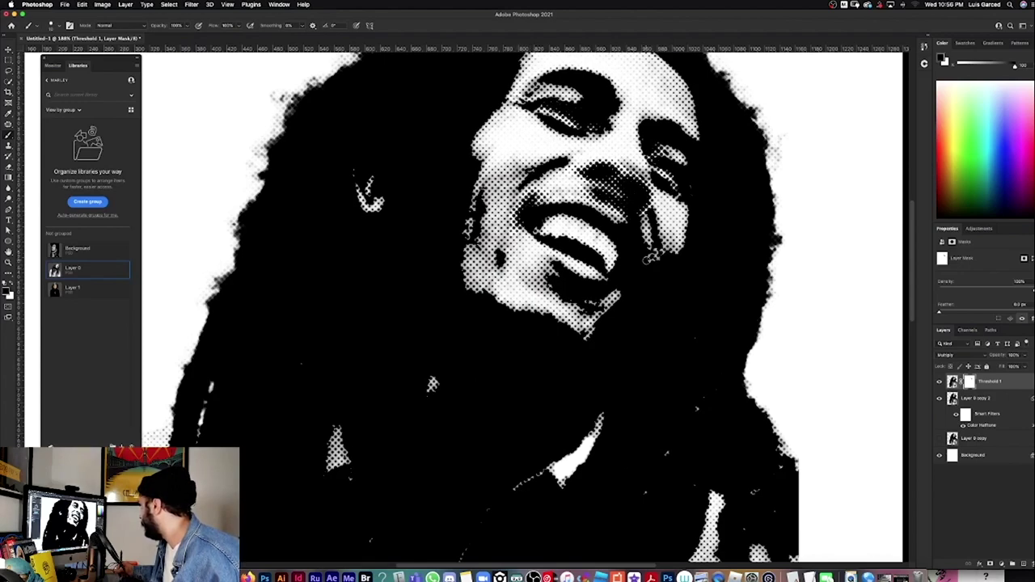
Add a Gradient Map adjustment layer above the masked Threshold smart object.
key(super+minus)
key(super+minus)
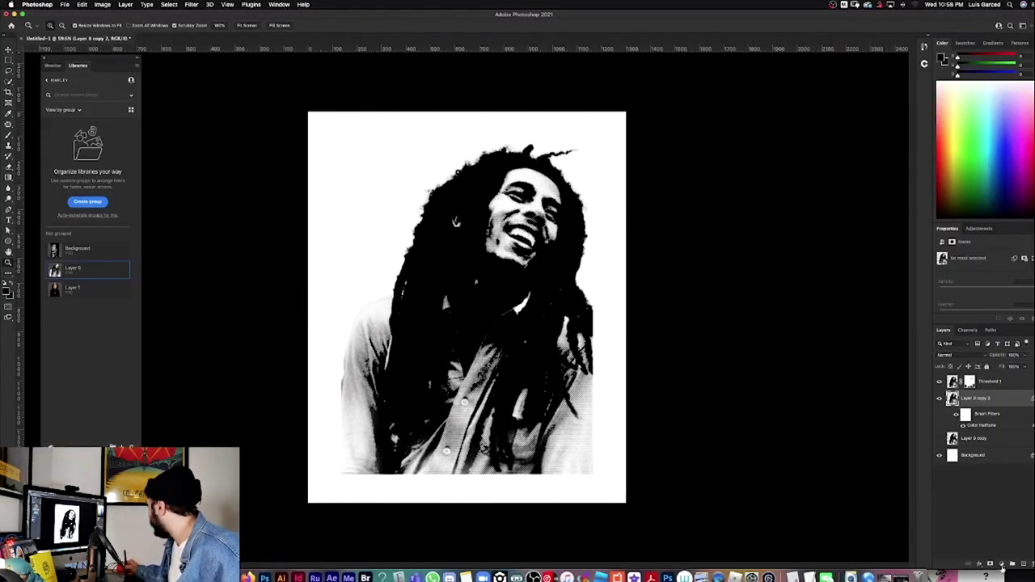
shift+click(1002, 385)
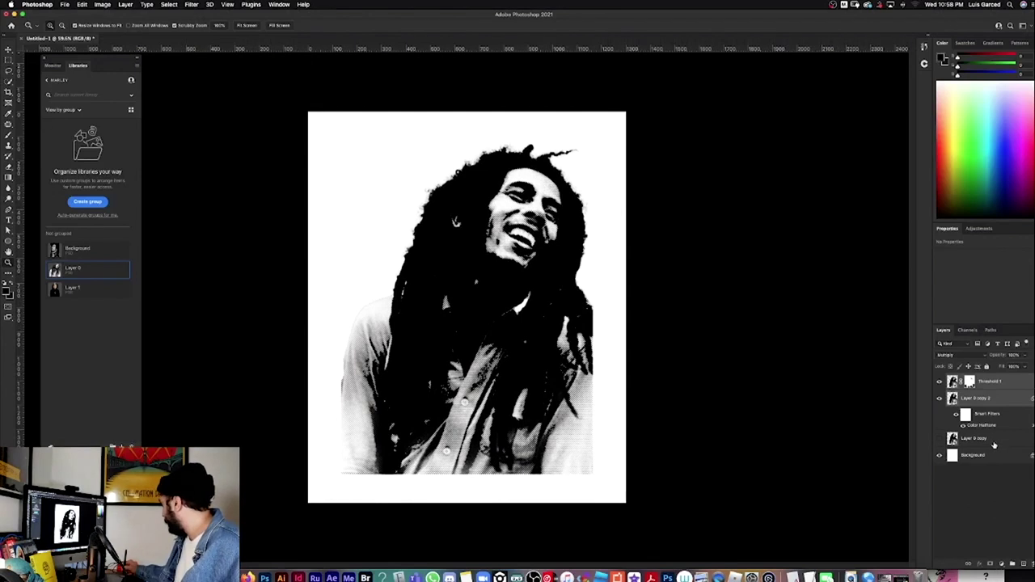
click(1002, 384)
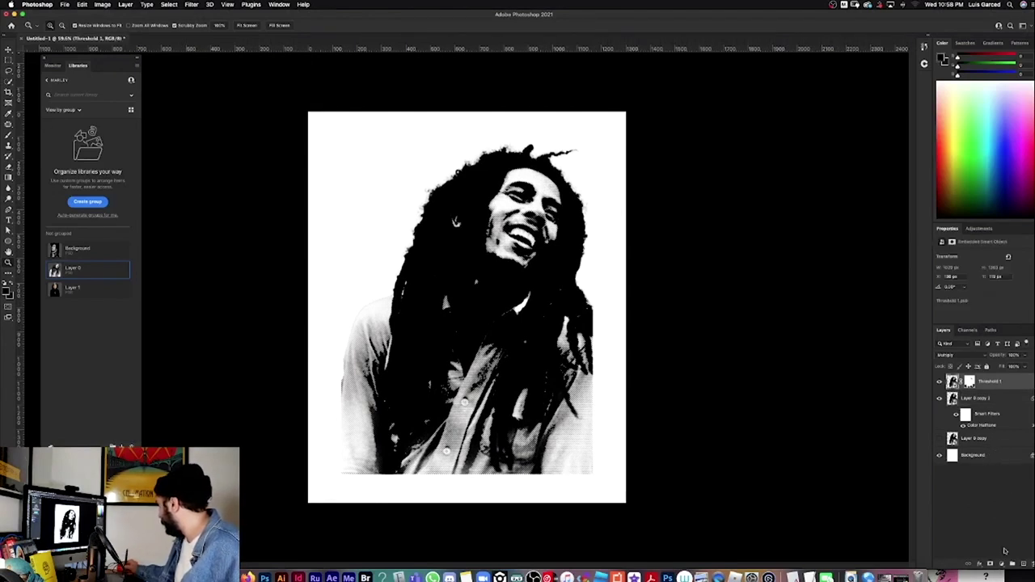
click(1003, 566)
click(1003, 542)
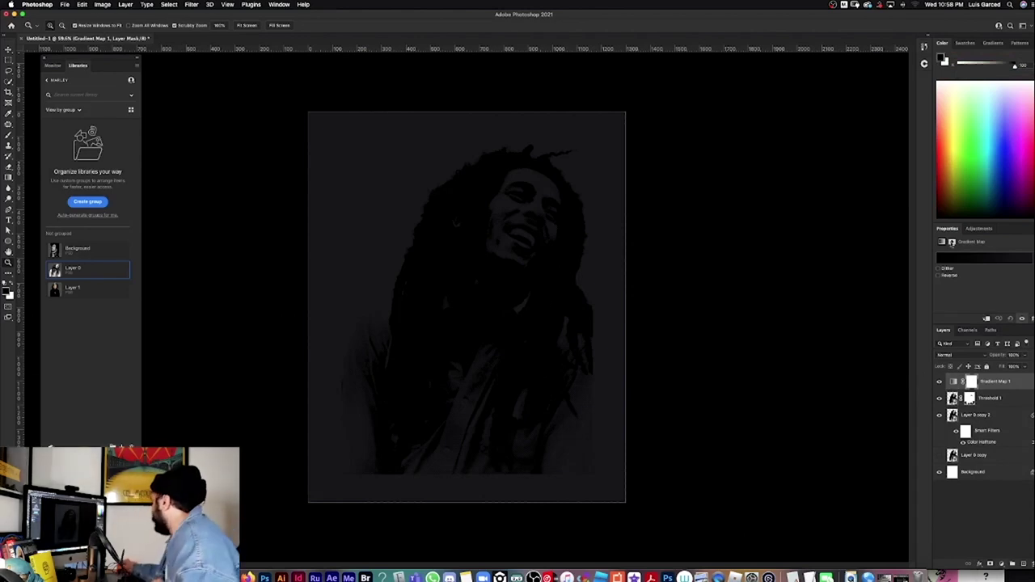
Try several colourful presets from the DESIGN SYNDROME GRADIENTS folder on the gradient map.
click(971, 257)
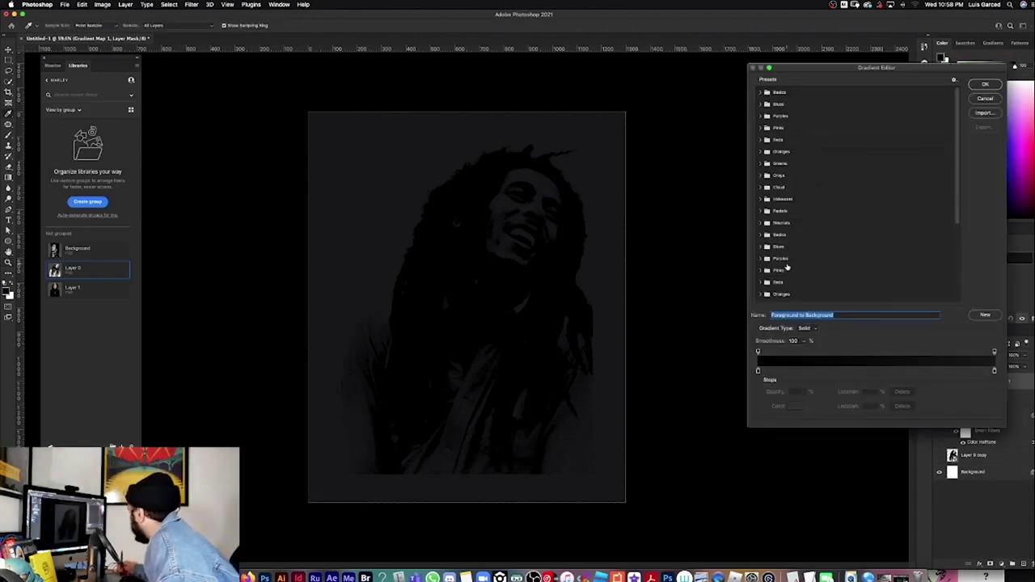
scroll(906, 267, down, 5)
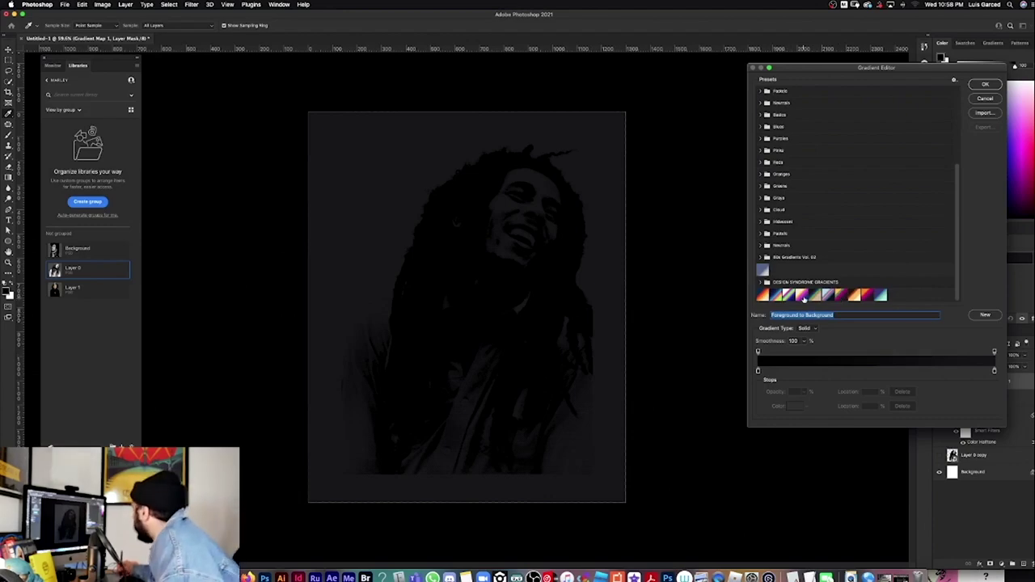
click(803, 296)
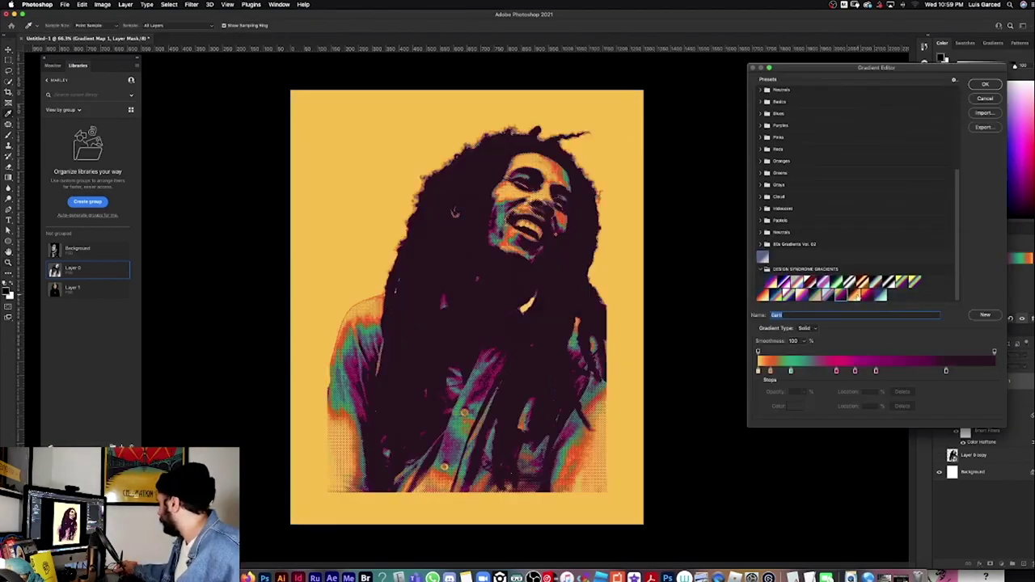
click(867, 296)
click(880, 296)
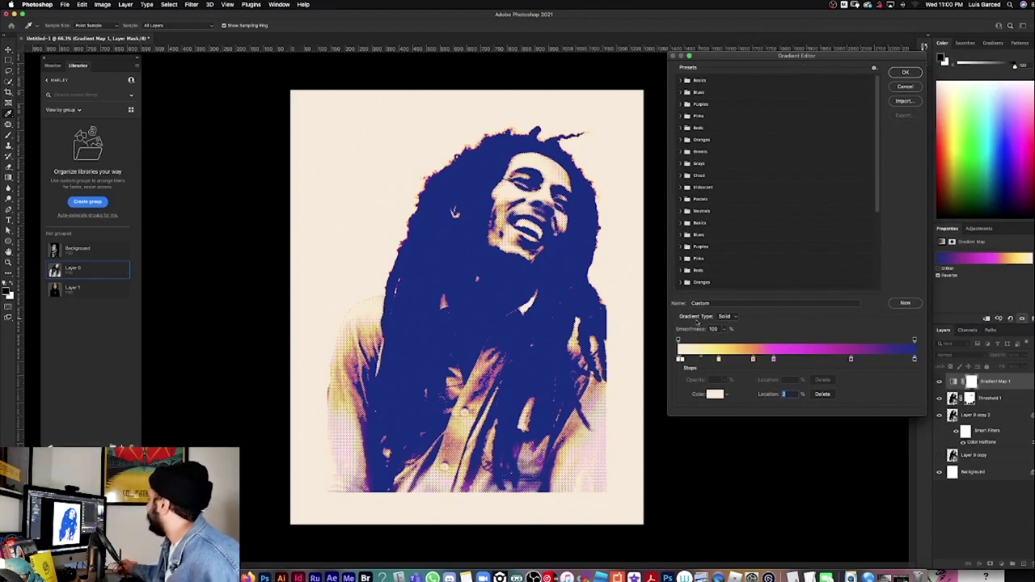
Remove the extra cream colour stop beside the start of the custom gradient and leave the gradient editor.
drag(681, 361, 681, 369)
click(675, 361)
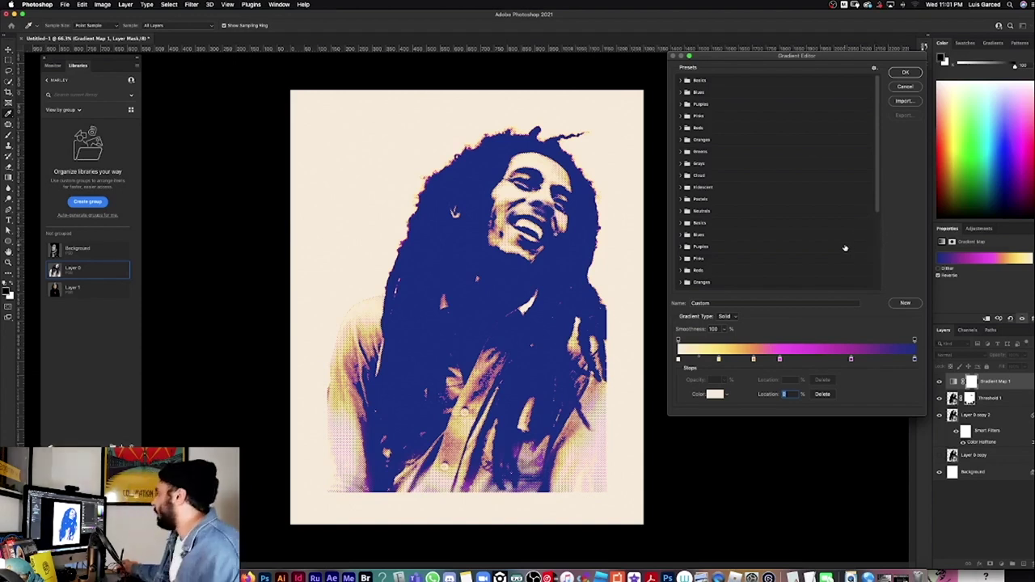
key(Escape)
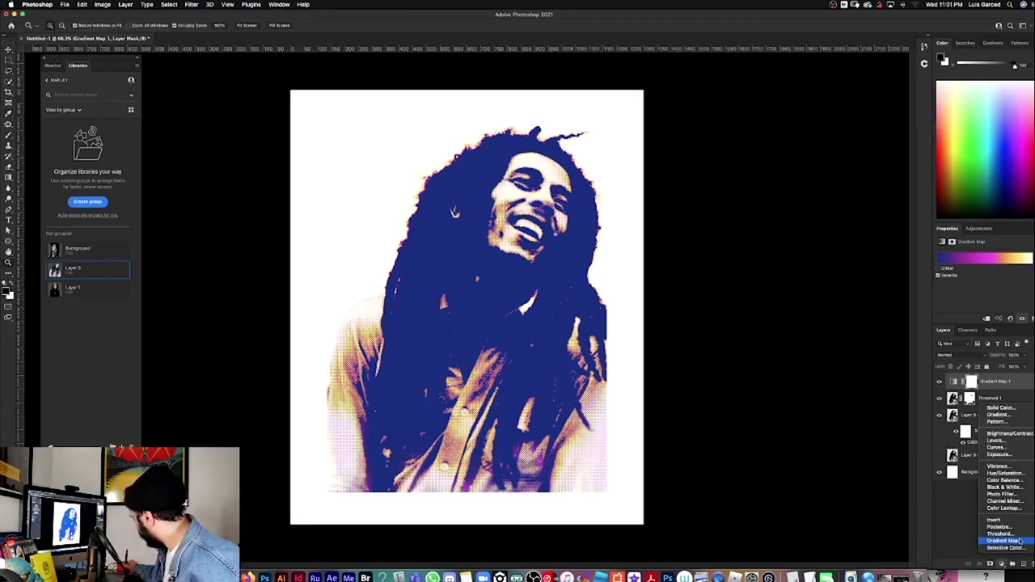
Add a Color Lookup adjustment layer above the gradient map, undoing the unneeded extra mask on the gradient map first.
click(991, 565)
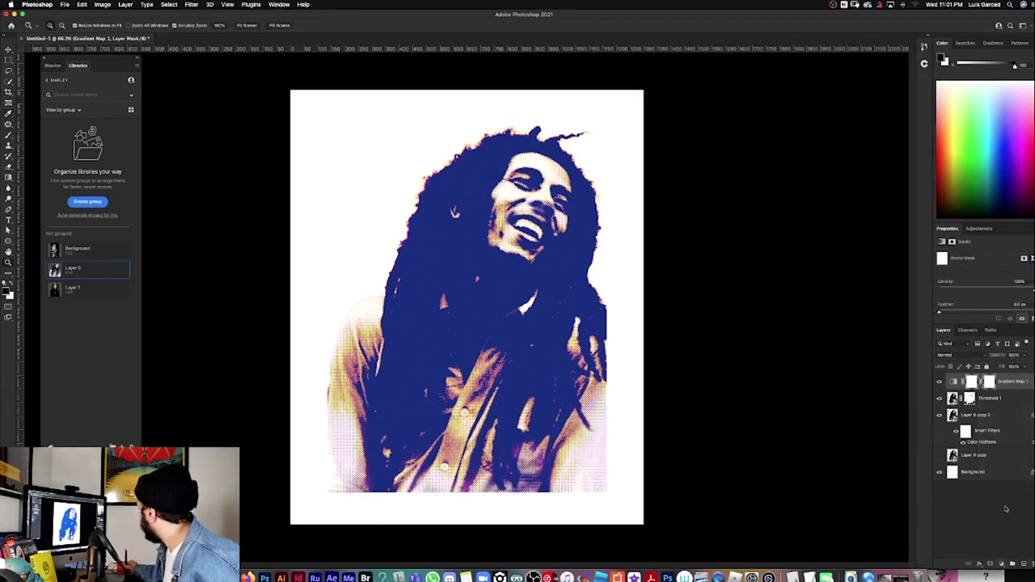
key(super+z)
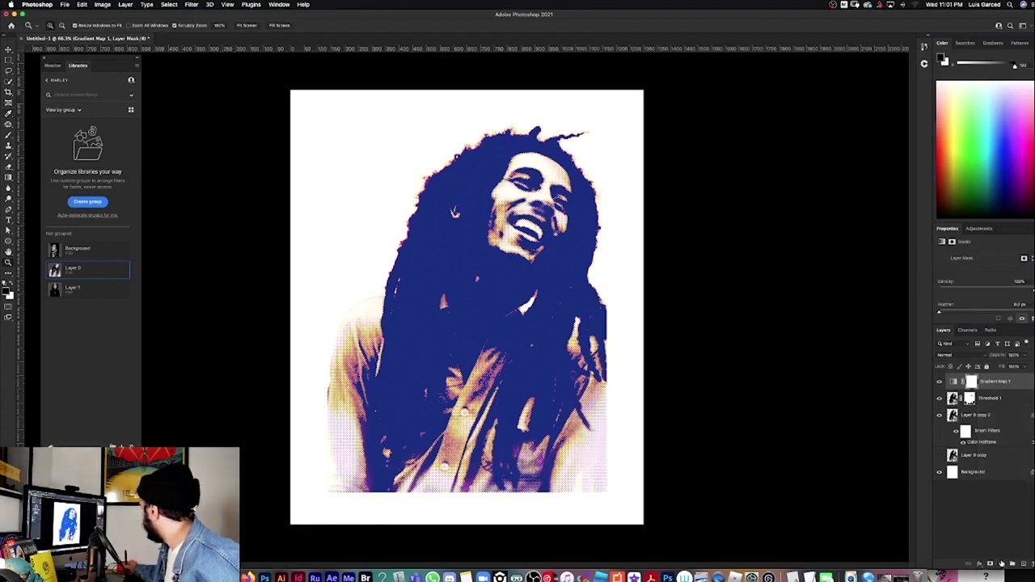
click(1001, 564)
click(1003, 512)
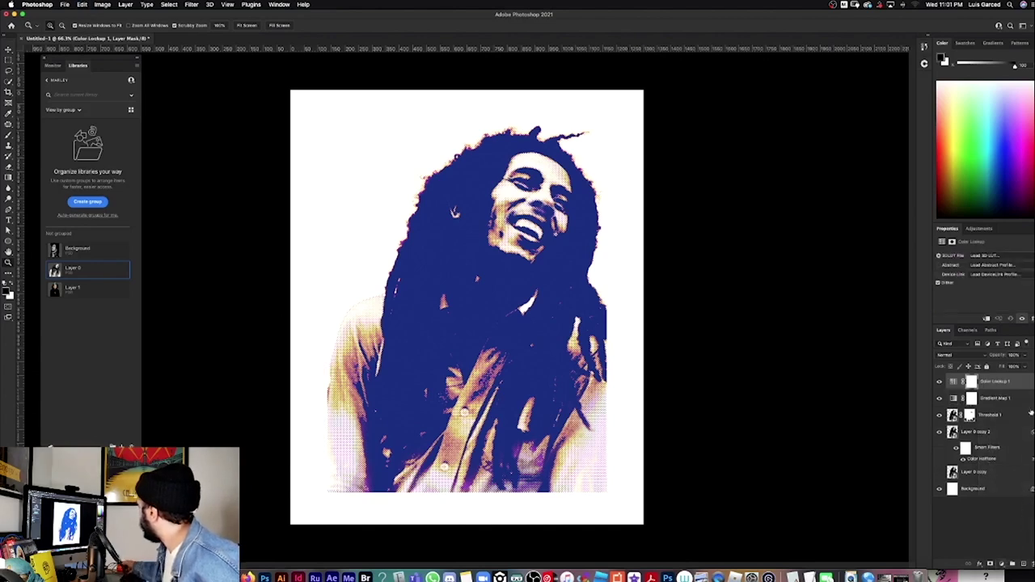
Try film-stock and night 3D LUTs on the Color Lookup layer, including Kodak 5218 Kodak 2395, NightFromDay.CUBE and Kodak 5205 Fuji 3510.
click(990, 258)
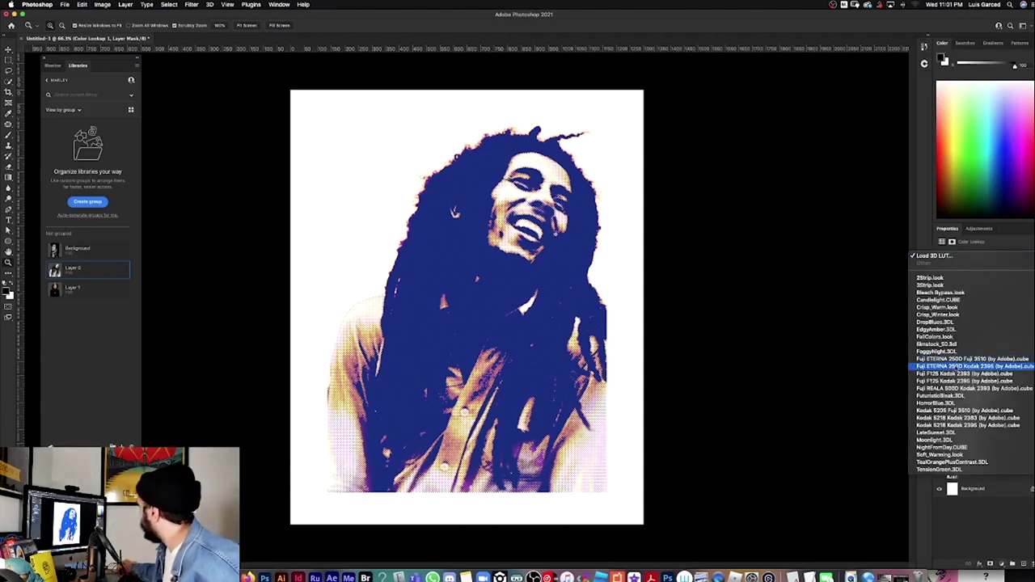
click(953, 368)
click(979, 257)
click(982, 269)
click(981, 258)
click(981, 255)
click(981, 257)
click(980, 264)
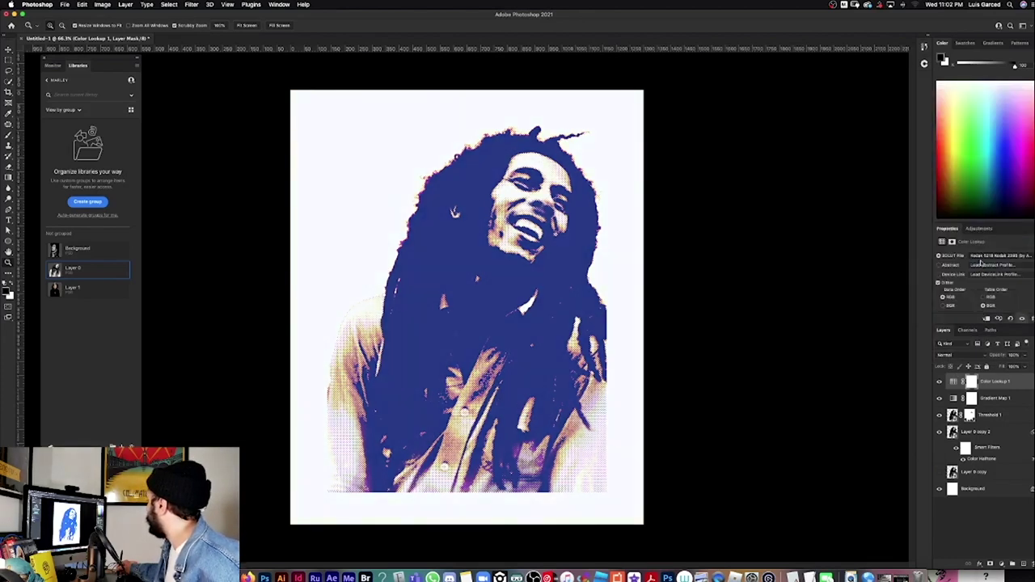
click(983, 256)
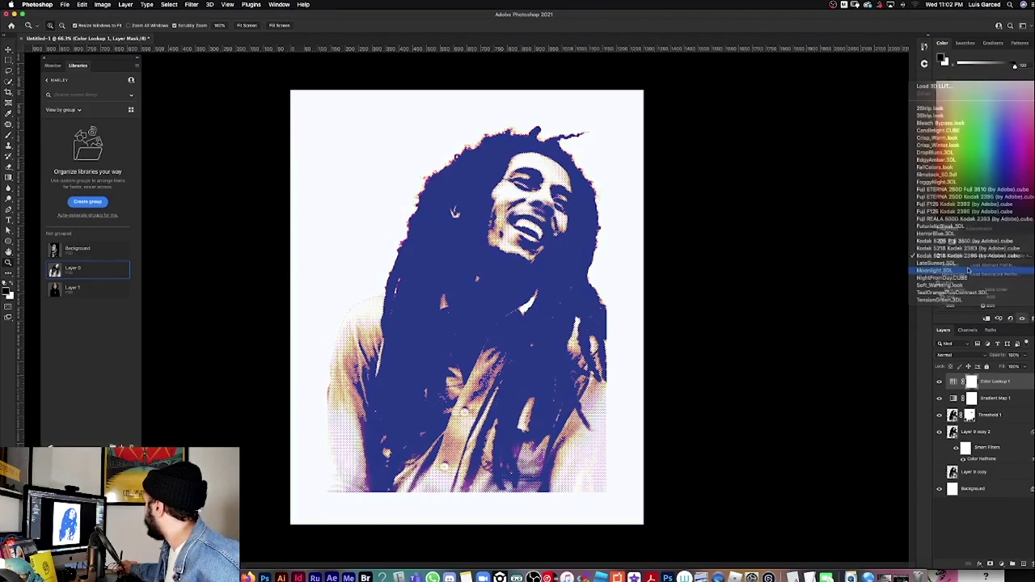
click(970, 270)
click(975, 256)
click(971, 263)
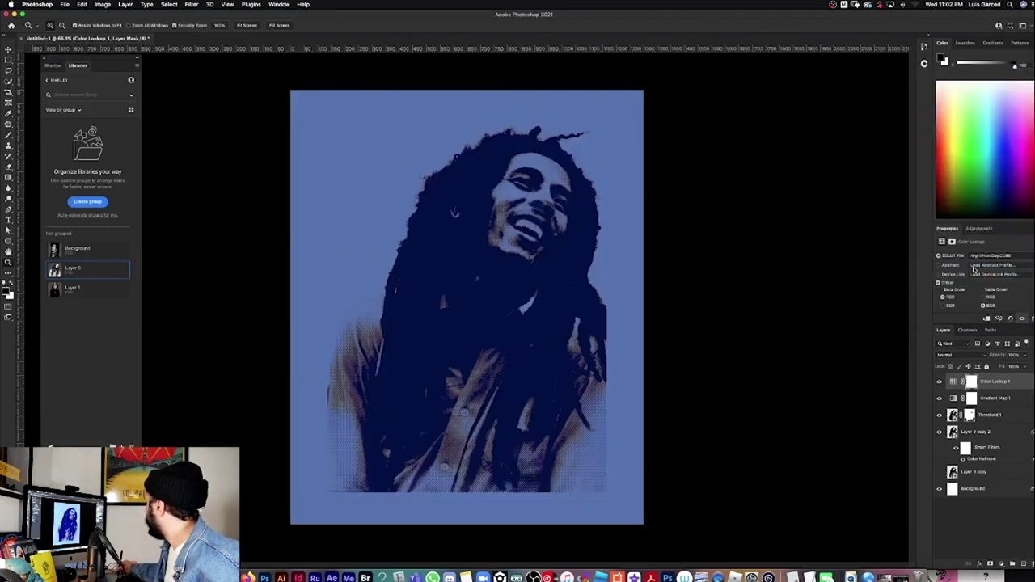
click(975, 255)
click(985, 220)
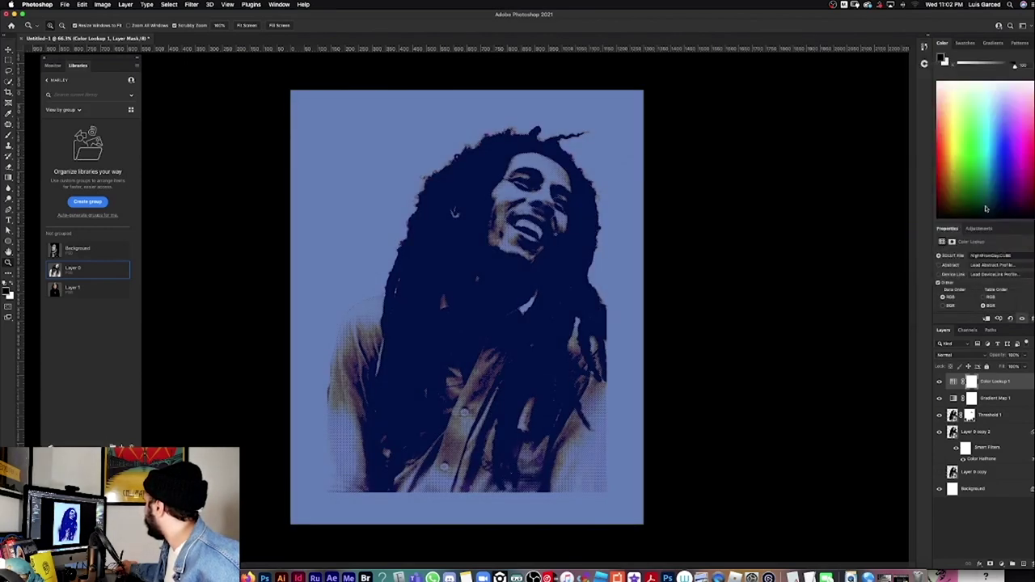
Compare more 3D LUTs on the Color Lookup layer, such as Fuji ETERNA 250D Fuji 3510, FallColors.look and Bleach Bypass.look.
click(981, 255)
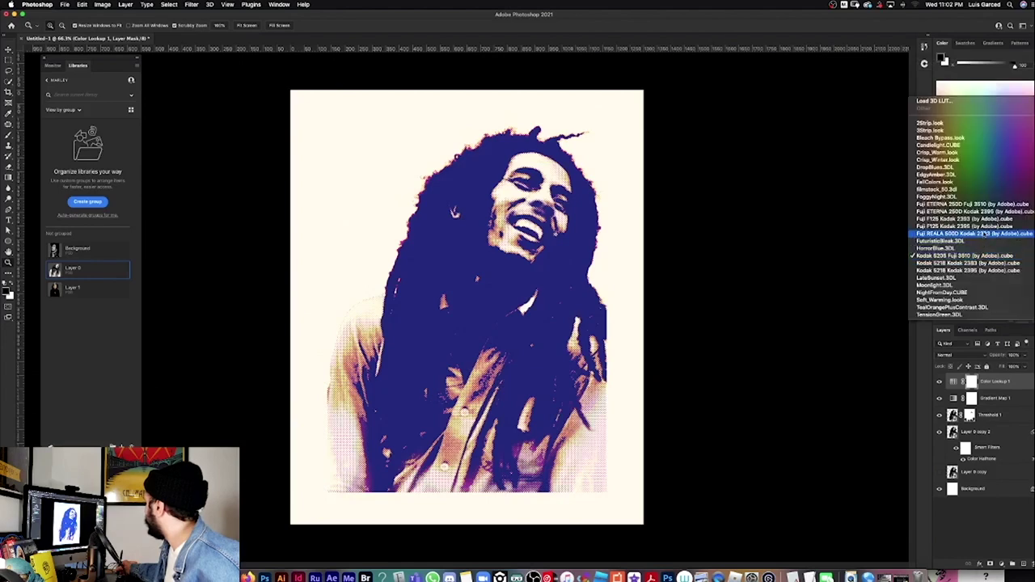
click(979, 228)
click(983, 255)
click(987, 235)
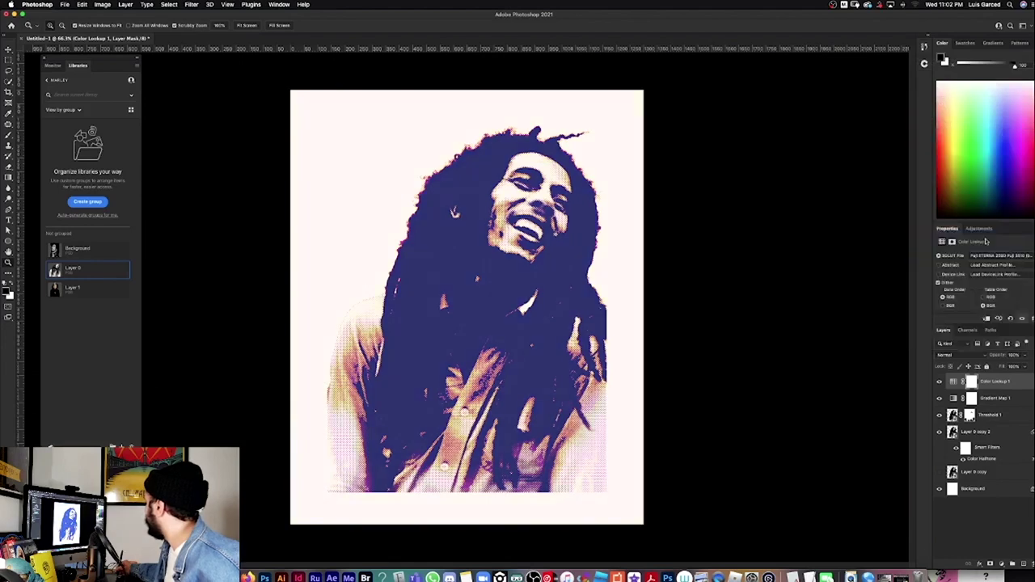
click(983, 256)
click(987, 235)
click(984, 256)
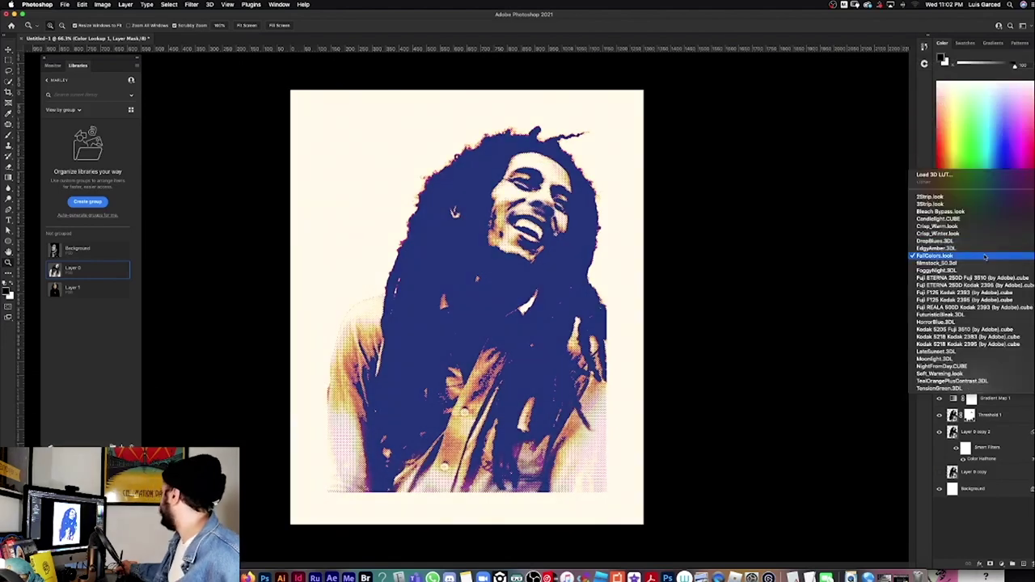
click(987, 229)
click(983, 255)
click(986, 237)
click(983, 255)
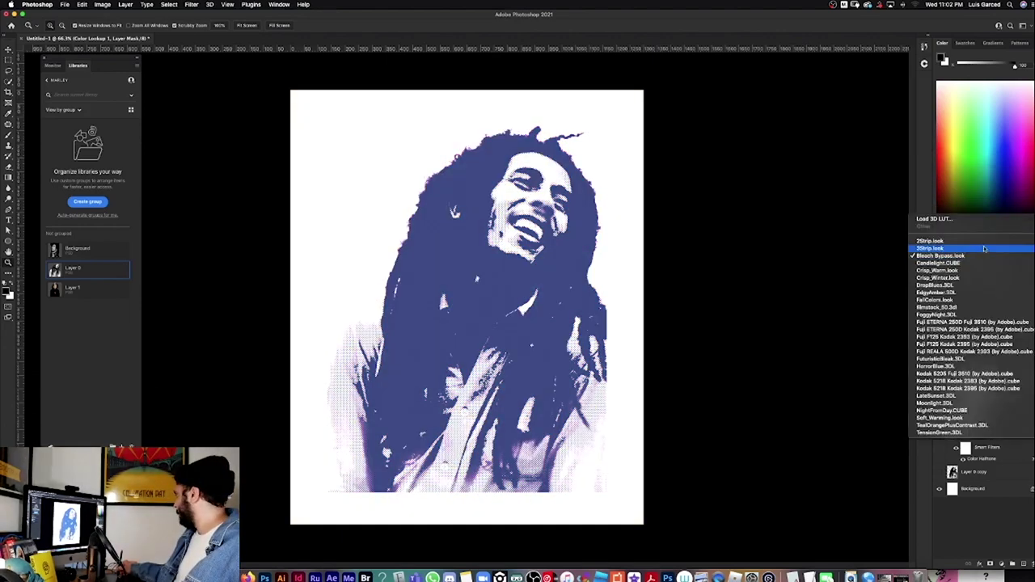
click(982, 251)
click(982, 256)
click(971, 277)
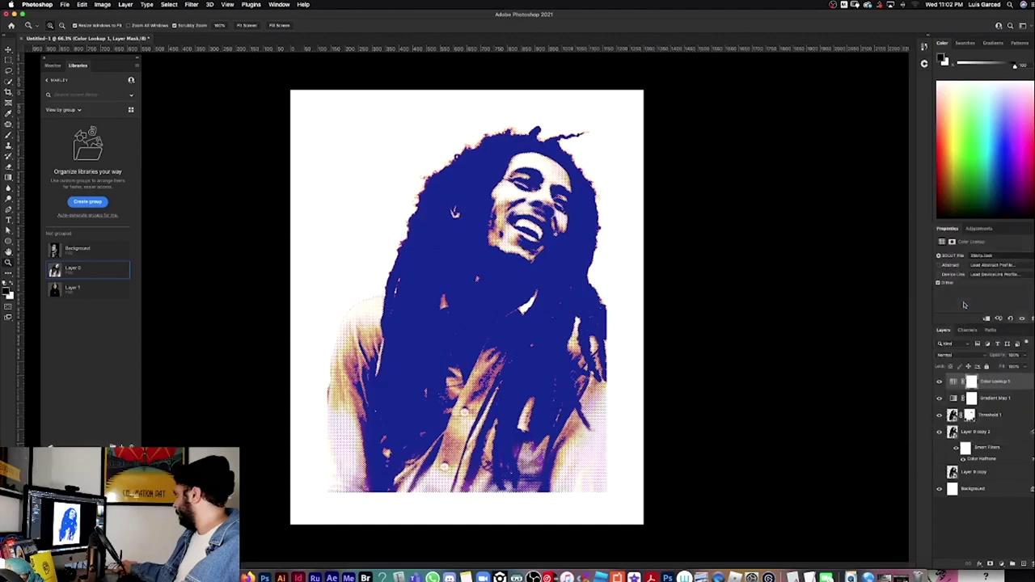
Set the Color Lookup layer's 3D LUT to FallColors.look and check the portrait up close.
click(983, 255)
click(980, 263)
key(m)
scroll(487, 242, up, 1)
key(z)
drag(540, 250, 560, 260)
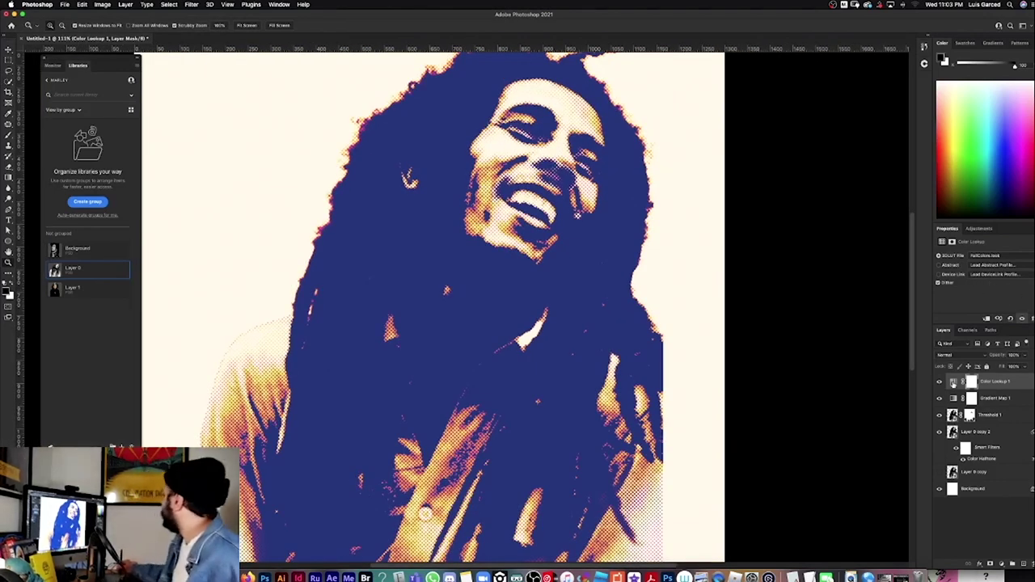
key(super+0)
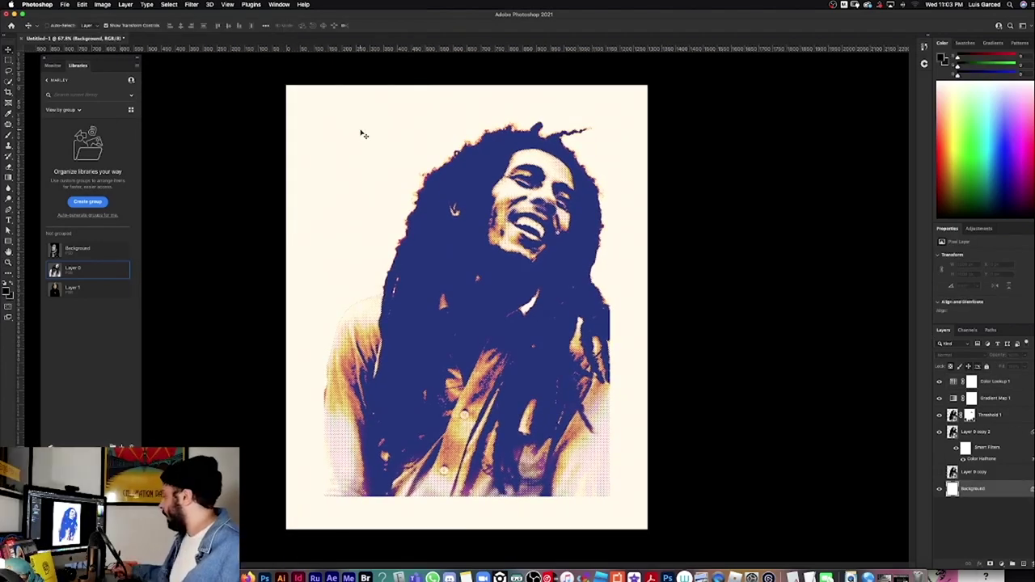
Select all layers from Layer 0 copy up to Color Lookup 1 and move the portrait slightly down on the canvas.
click(980, 471)
shift+click(995, 382)
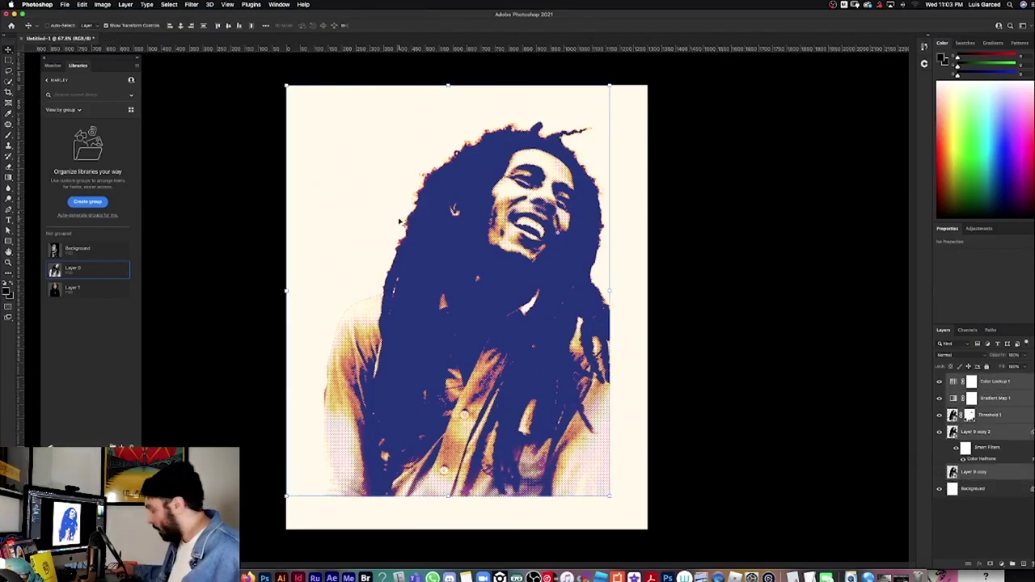
drag(501, 232, 536, 225)
key(z)
drag(421, 178, 446, 216)
mouse_move(443, 351)
mouse_down()
mouse_move(466, 351)
mouse_move(454, 351)
mouse_up()
drag(552, 278, 442, 354)
mouse_move(557, 225)
mouse_down()
mouse_move(584, 225)
mouse_move(548, 230)
mouse_up()
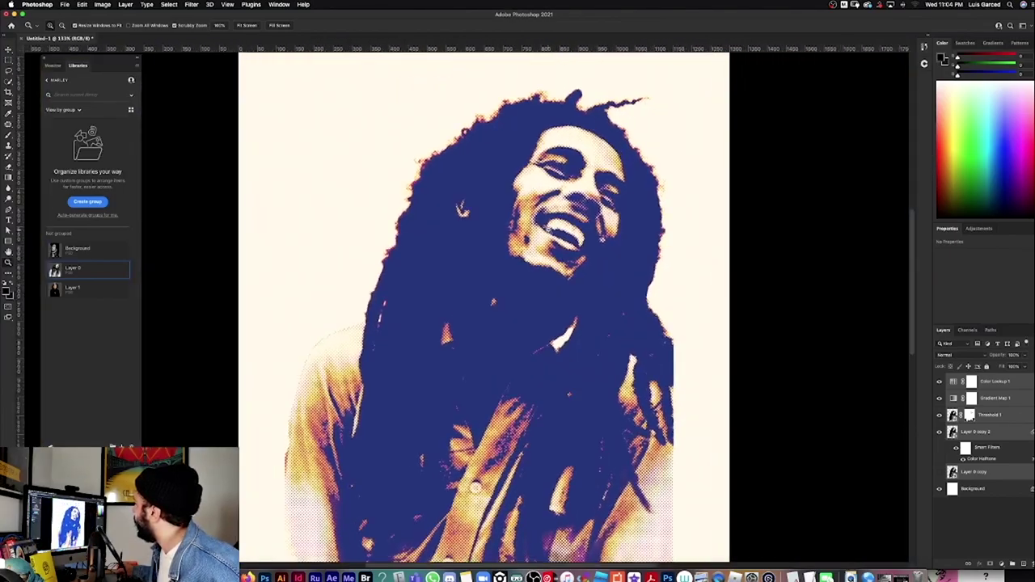
drag(568, 192, 5, 105)
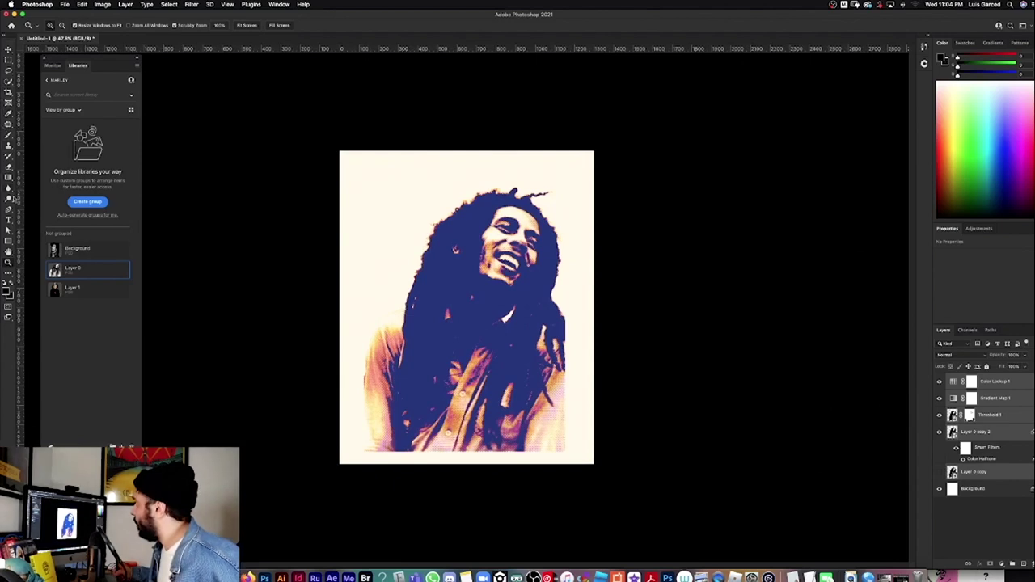
Draw a black rectangle about 1010 by 1500 px over the portrait area and place its layer directly above the Background.
click(8, 241)
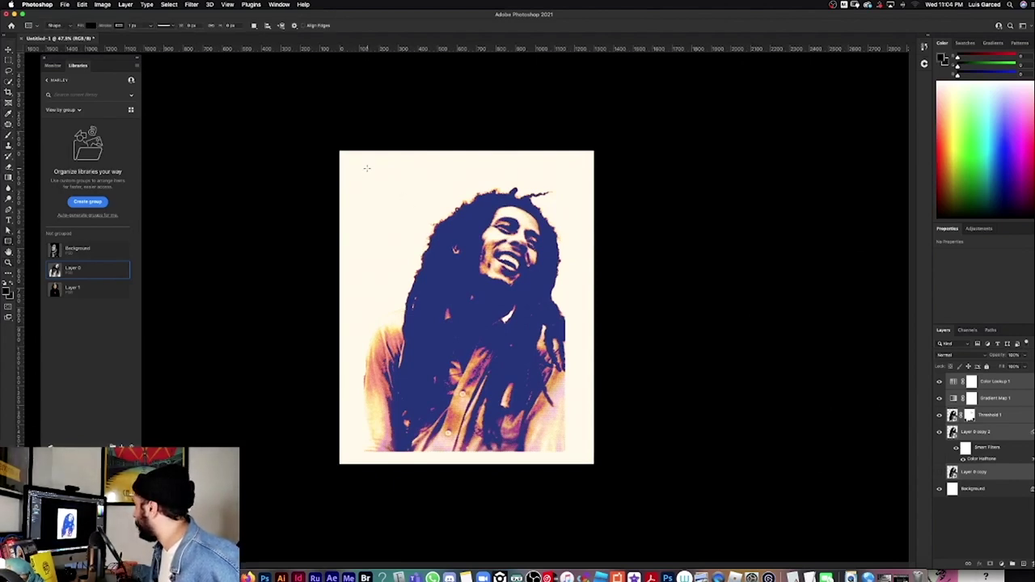
drag(365, 156, 567, 451)
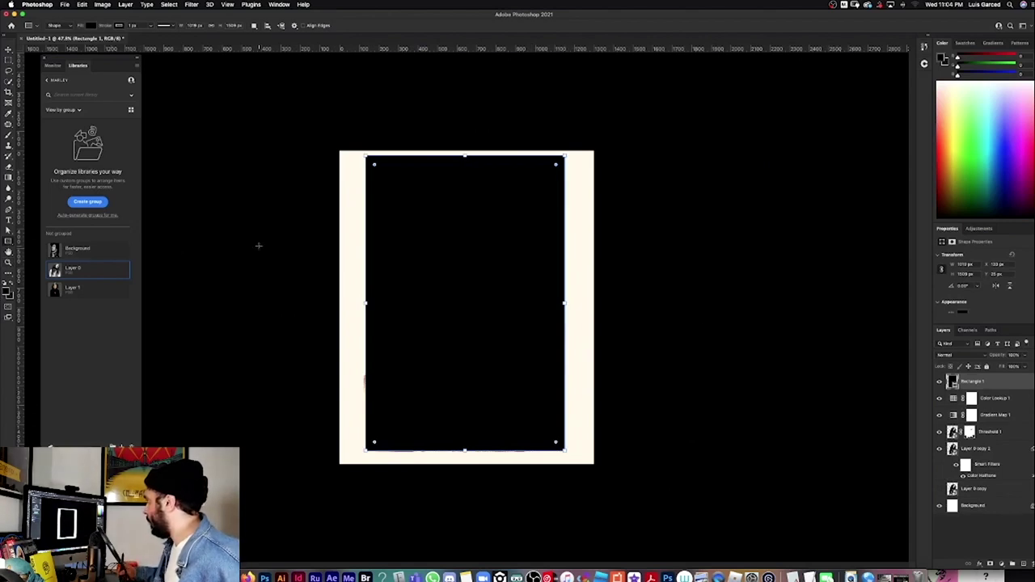
drag(961, 386, 969, 503)
key(z)
drag(434, 231, 474, 230)
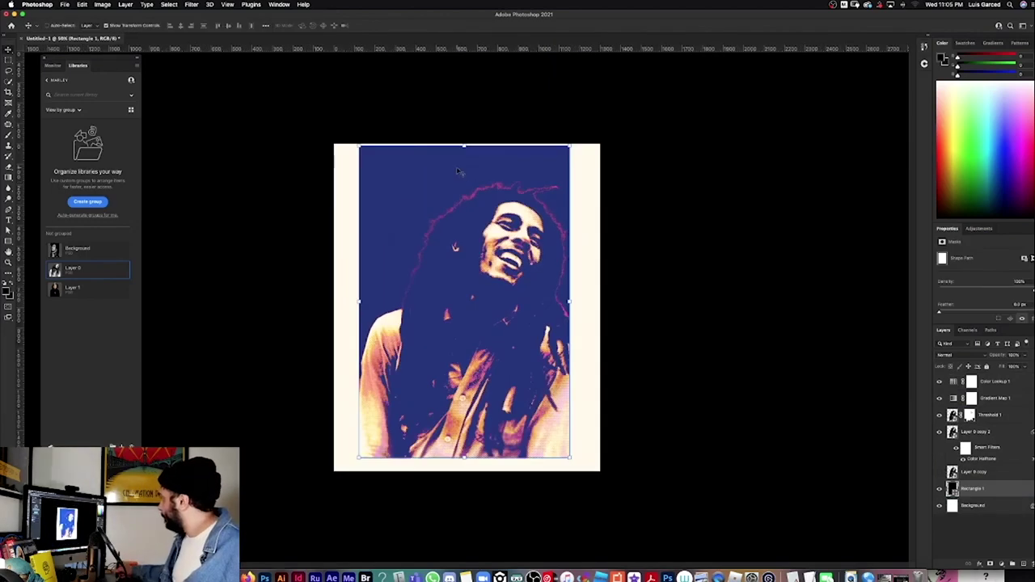
key(z)
mouse_move(450, 169)
mouse_down()
mouse_move(481, 168)
mouse_move(458, 168)
mouse_up()
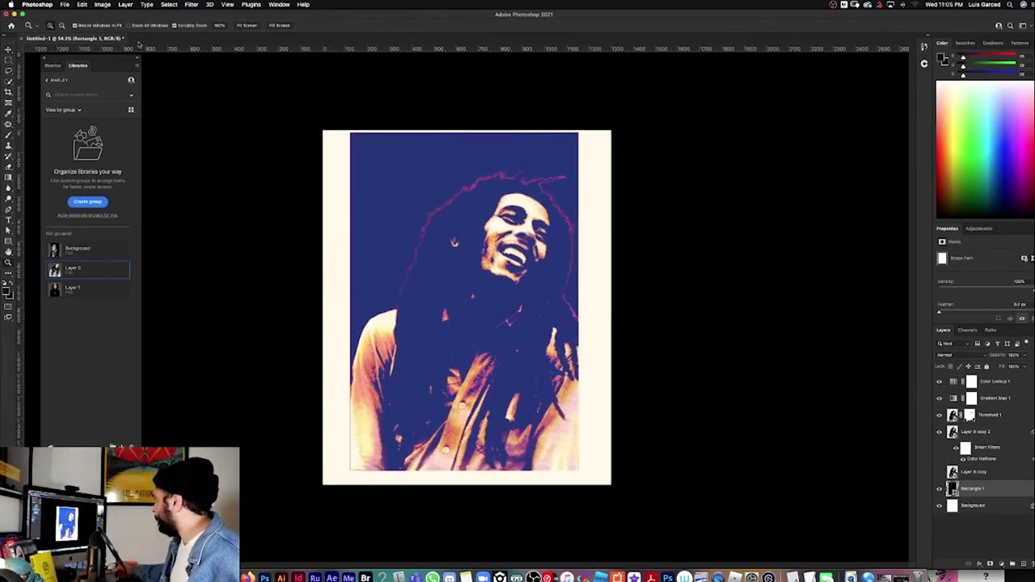
Enlarge the canvas with the Crop tool, adding an even margin around all four sides.
key(c)
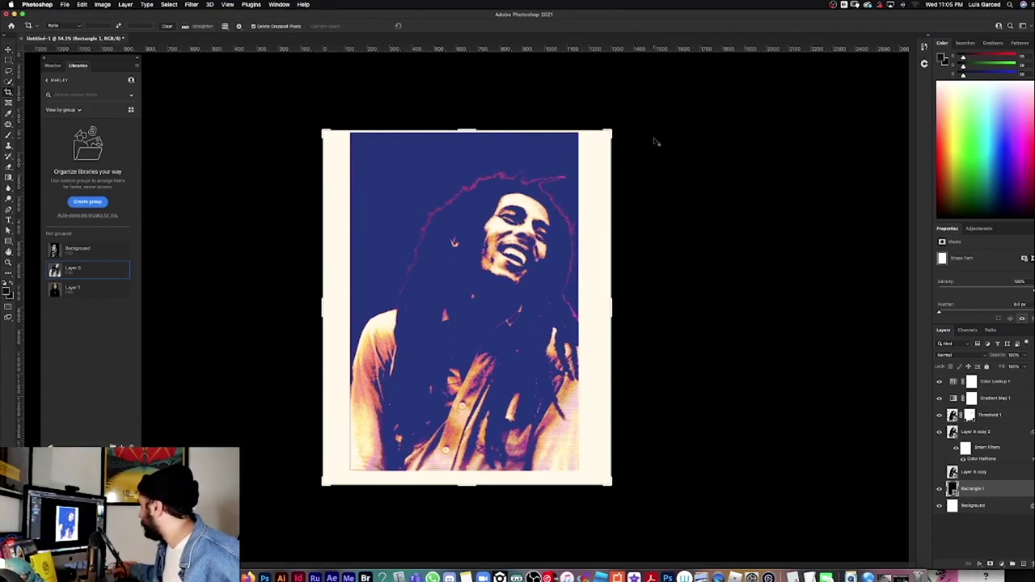
drag(612, 128, 626, 111)
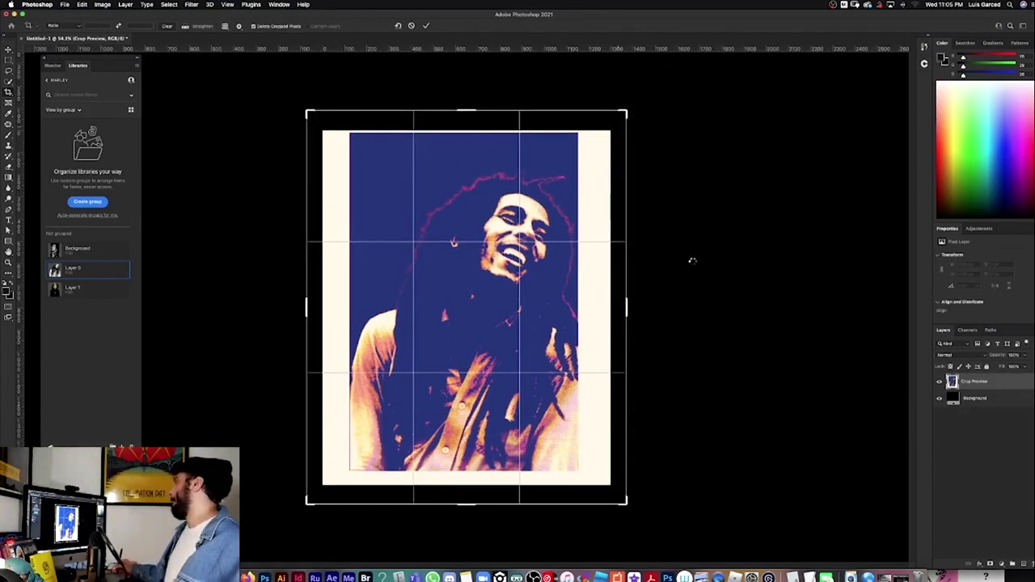
key(Return)
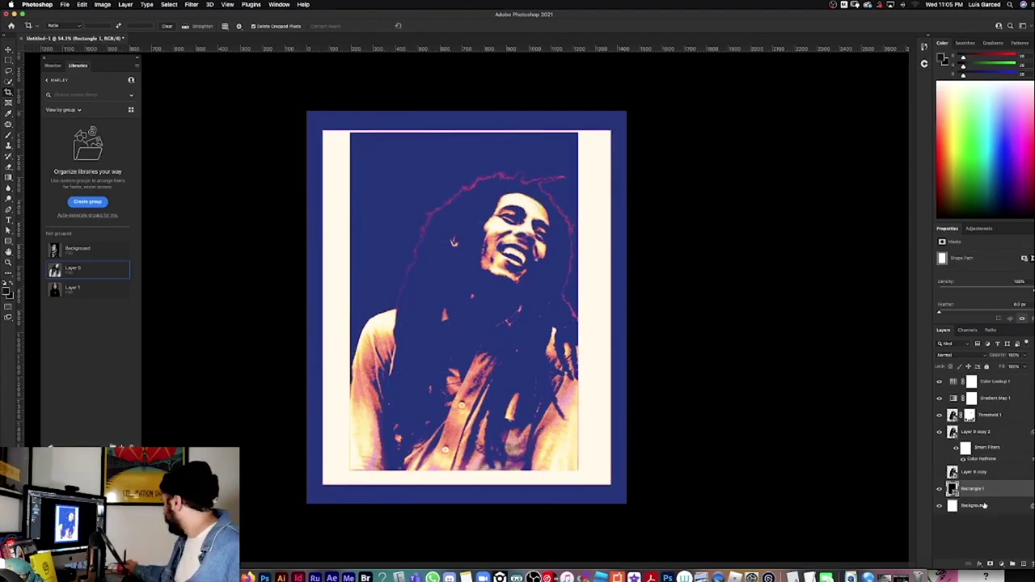
Add a white Solid Color fill layer directly above the Background layer.
click(994, 507)
click(1001, 564)
click(999, 407)
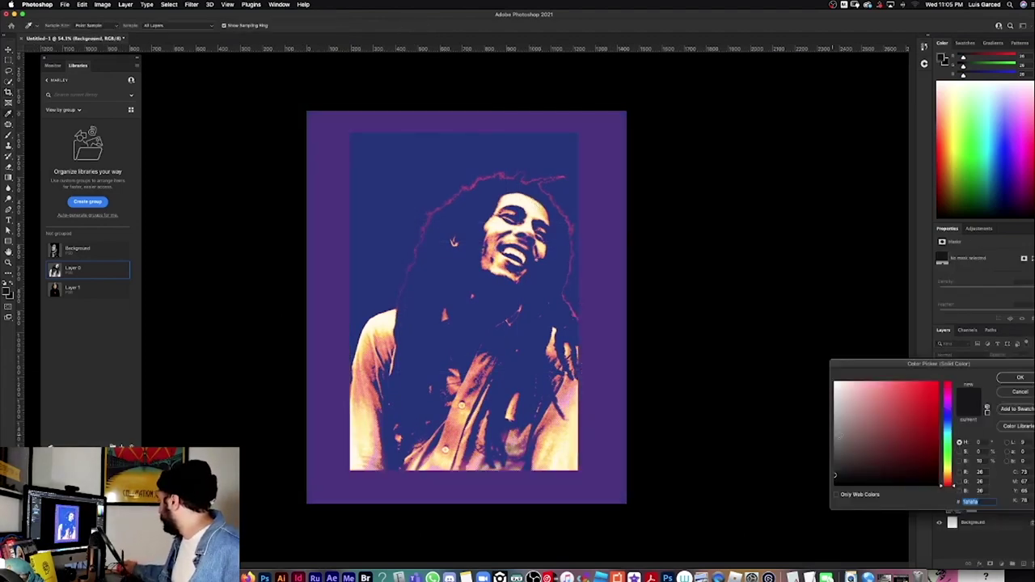
click(836, 382)
click(1021, 379)
Paint black on the Threshold 1 layer mask along the outer edge of the hair to bring back halftone detail.
key(z)
click(470, 230)
click(443, 138)
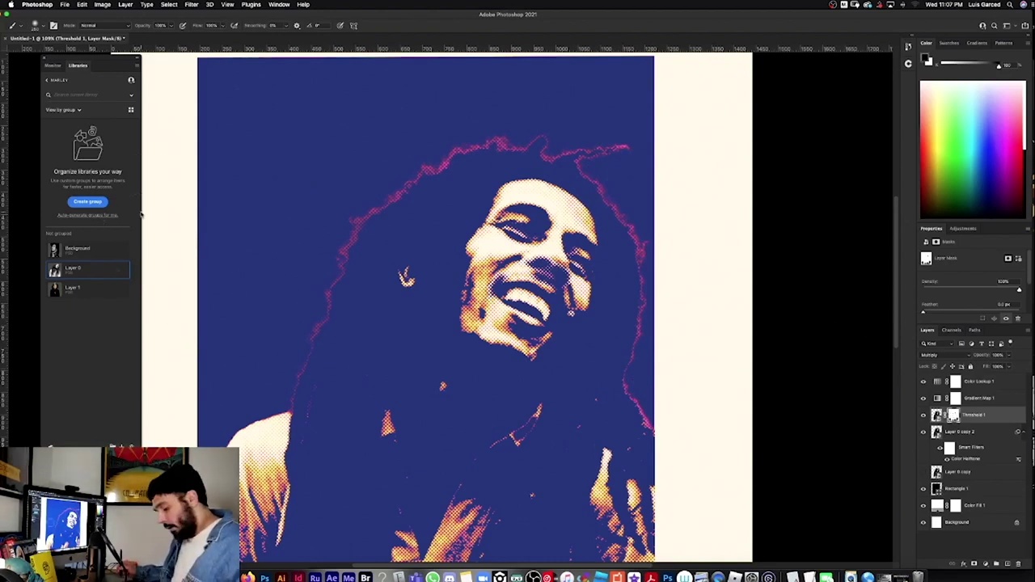
mouse_move(317, 285)
mouse_down()
mouse_move(288, 347)
mouse_move(308, 305)
mouse_move(518, 148)
mouse_move(561, 150)
mouse_move(638, 291)
mouse_move(622, 342)
mouse_move(638, 408)
mouse_move(639, 359)
mouse_up()
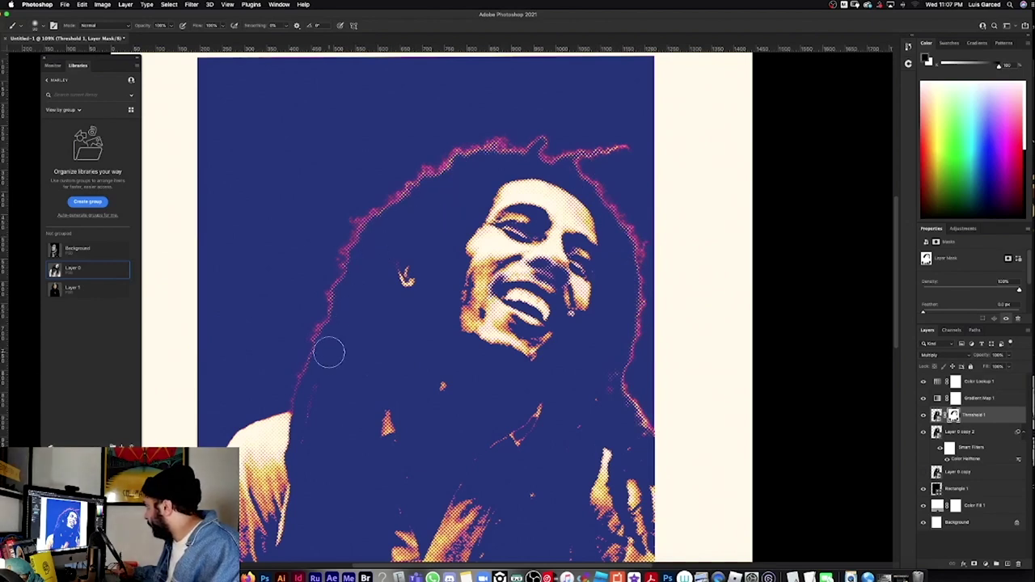
drag(313, 396, 313, 440)
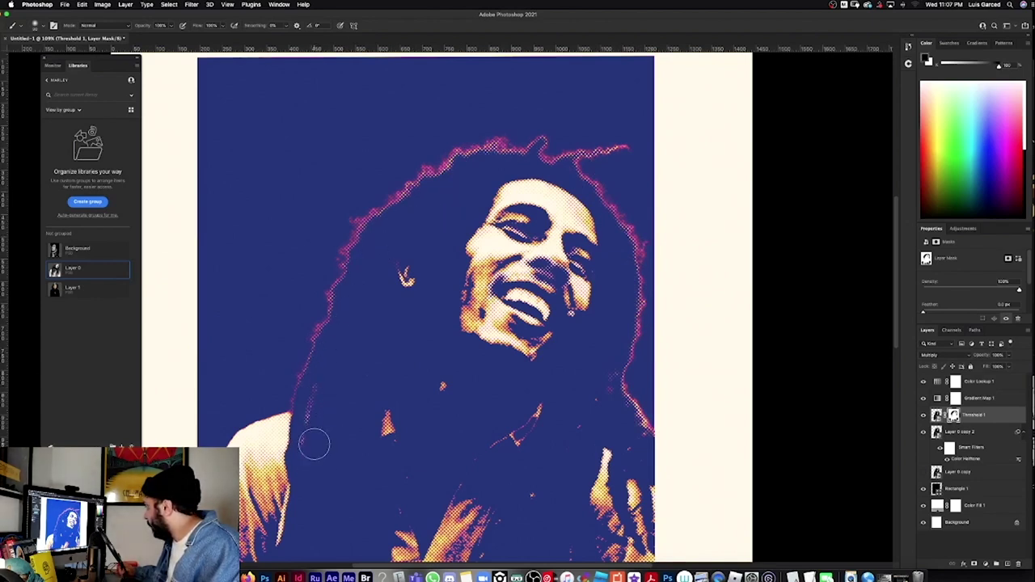
Brush black on the Threshold 1 mask over the lower dreadlocks beside the shirt to reveal their halftone detail.
scroll(359, 485, down, 3)
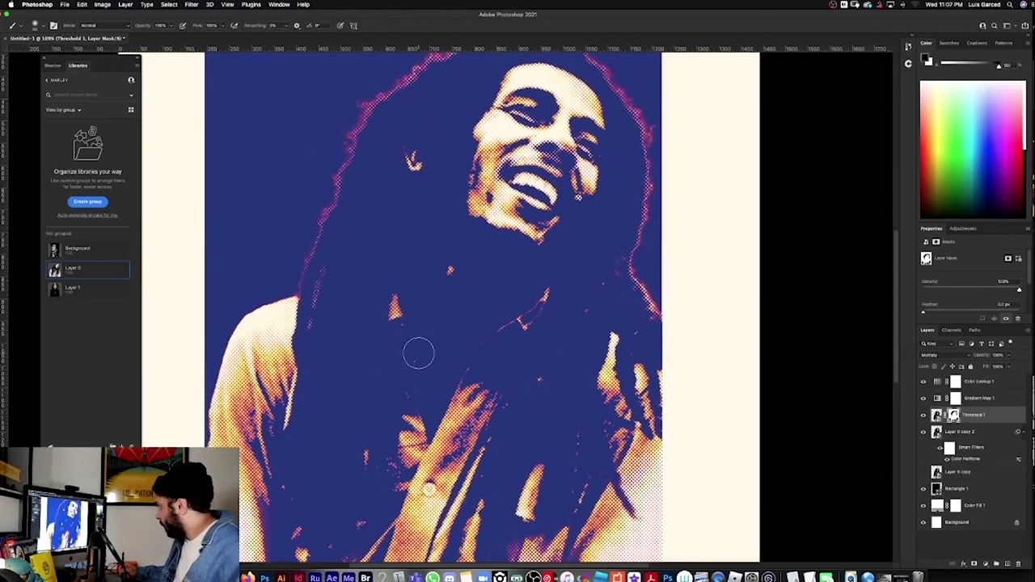
drag(375, 395, 343, 503)
drag(349, 435, 362, 485)
drag(378, 428, 380, 477)
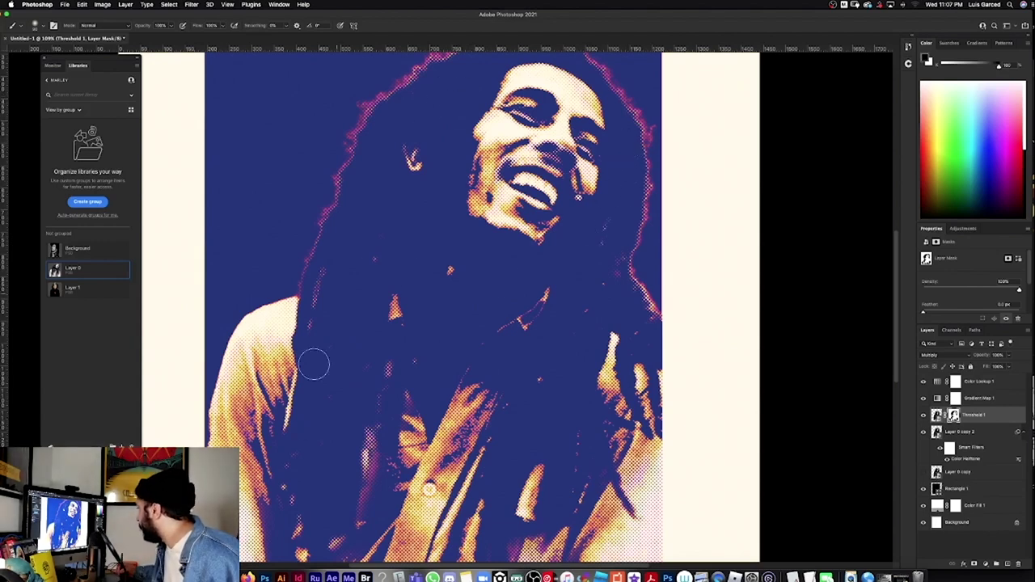
key(super+minus)
key(super+0)
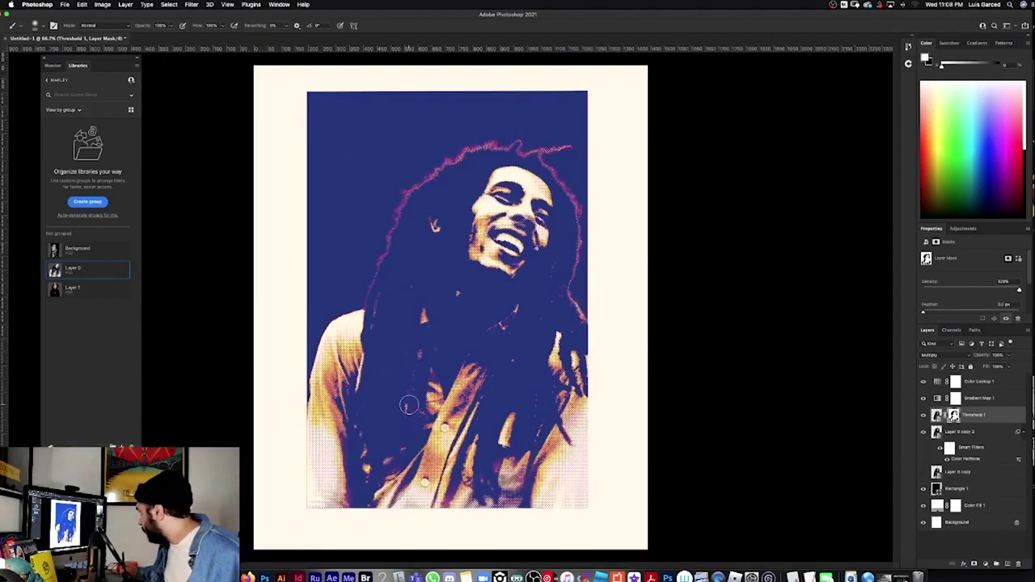
Create a new empty layer directly above the Rectangle 1 layer.
click(959, 489)
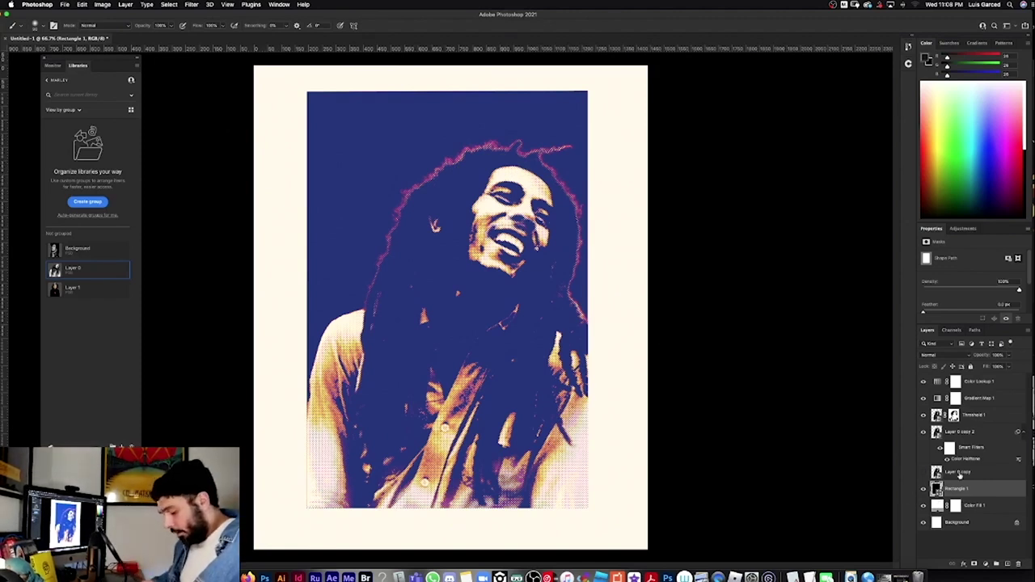
key(shift+super+n)
key(Return)
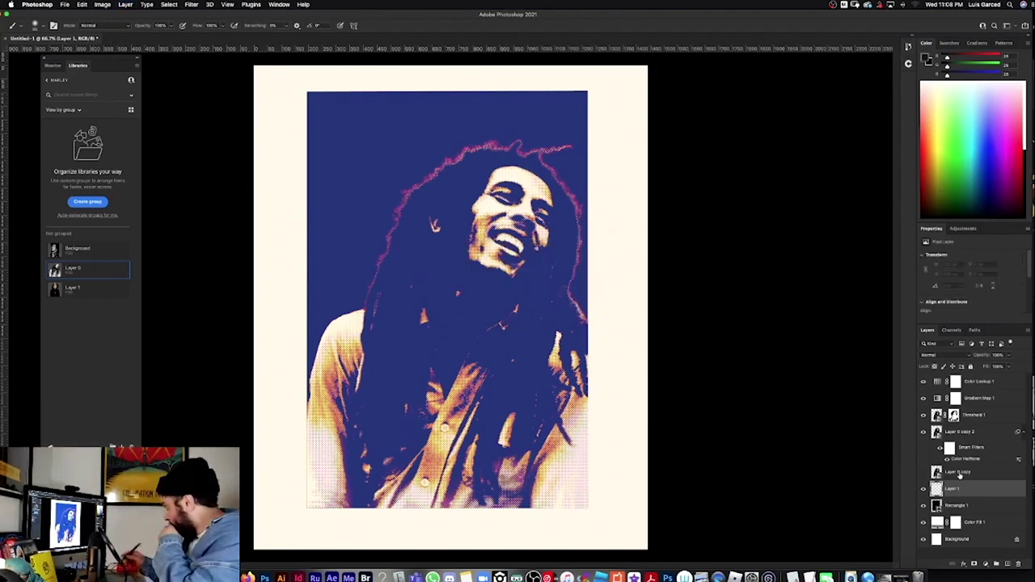
drag(44, 14, 67, 16)
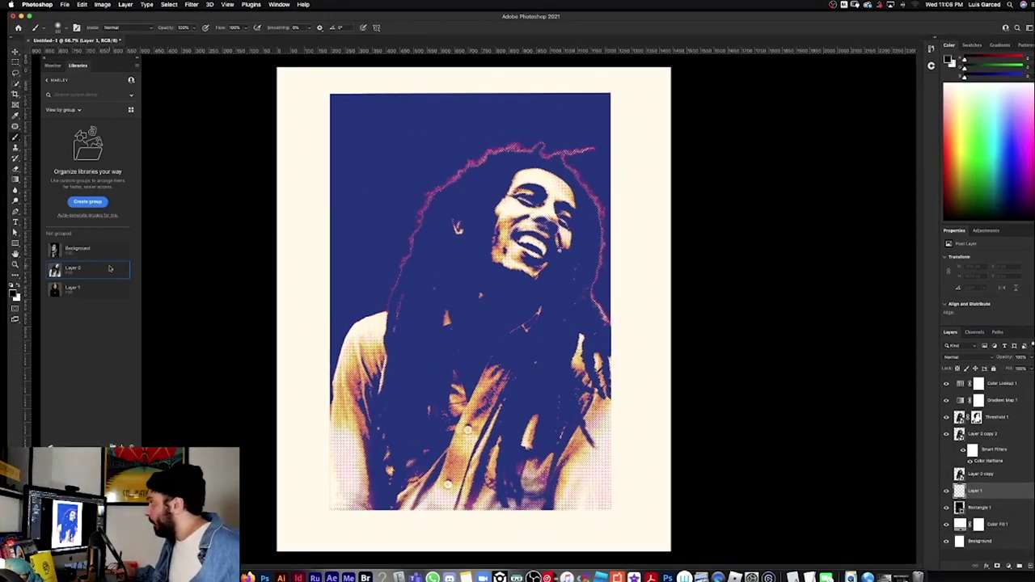
Paint a soft white glow around the outer edge of the hair on the new layer with an enlarged brush.
click(17, 299)
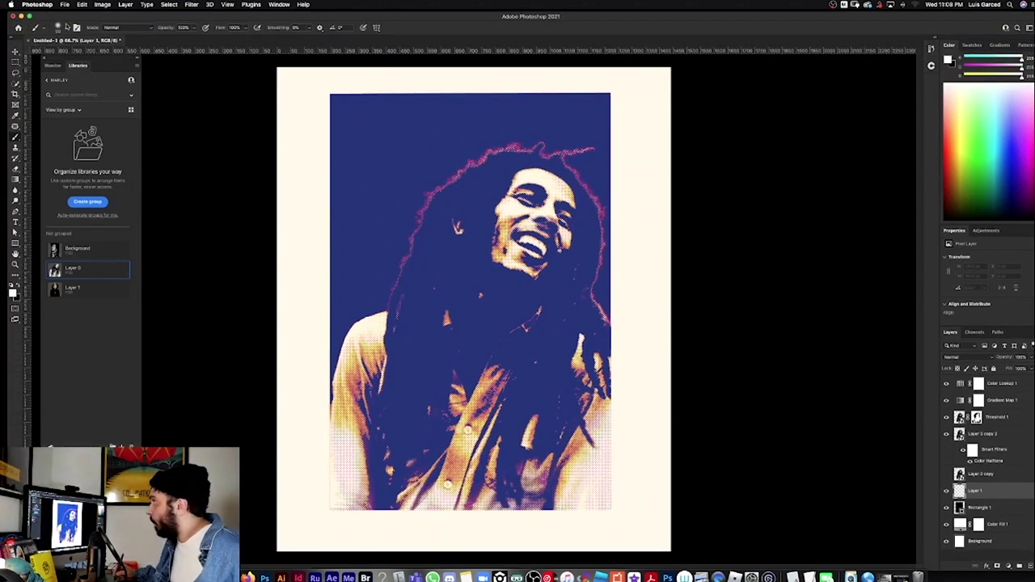
key(])
key(])
key(])
key(])
key(])
key(])
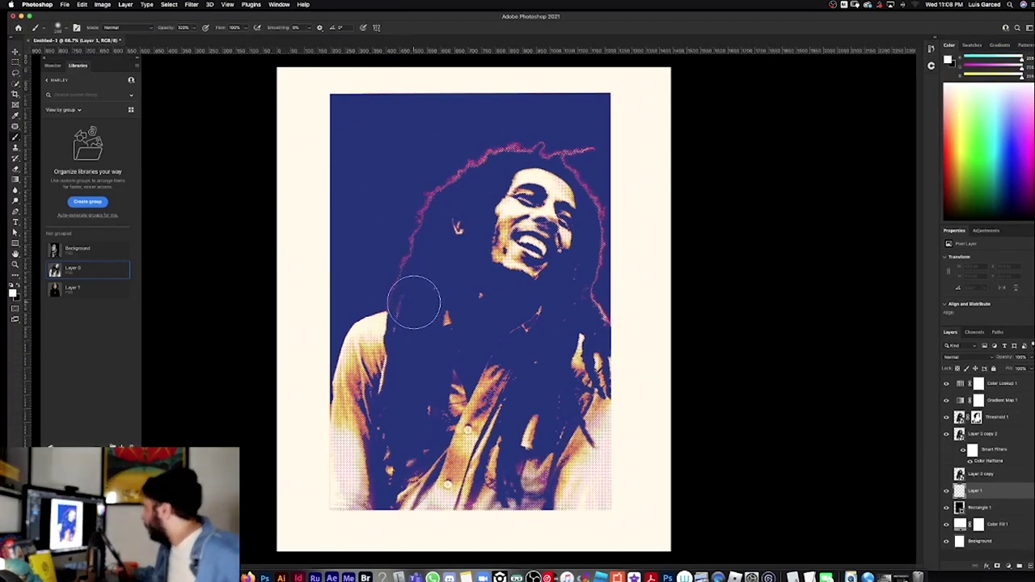
drag(414, 302, 427, 278)
key(super+z)
mouse_move(403, 336)
mouse_down()
mouse_move(458, 217)
mouse_move(486, 185)
mouse_move(531, 171)
mouse_move(558, 215)
mouse_up()
key(])
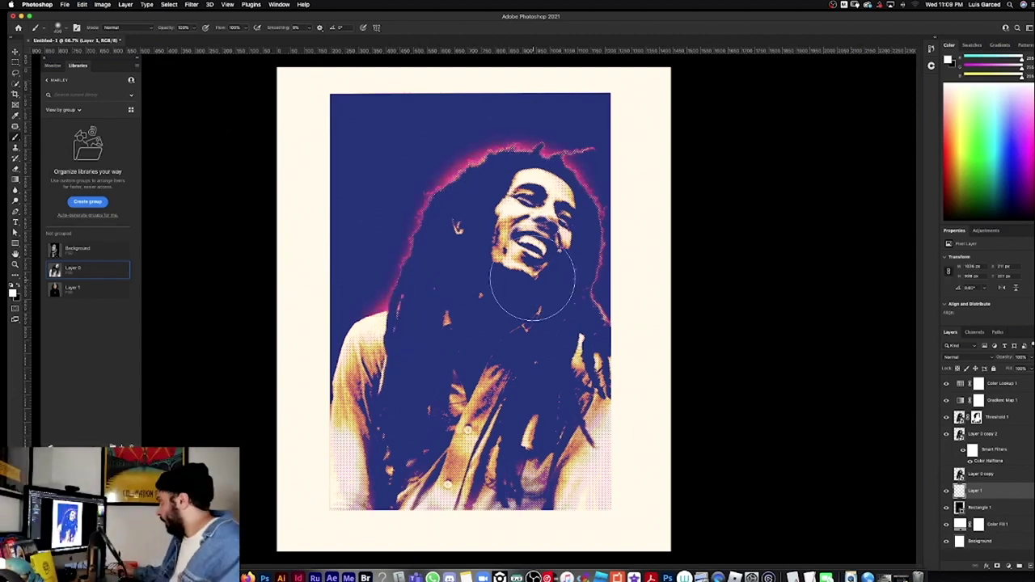
Add one much larger soft white brush dab behind the head to widen the glow and save the document.
click(493, 206)
key(super+z)
key(])
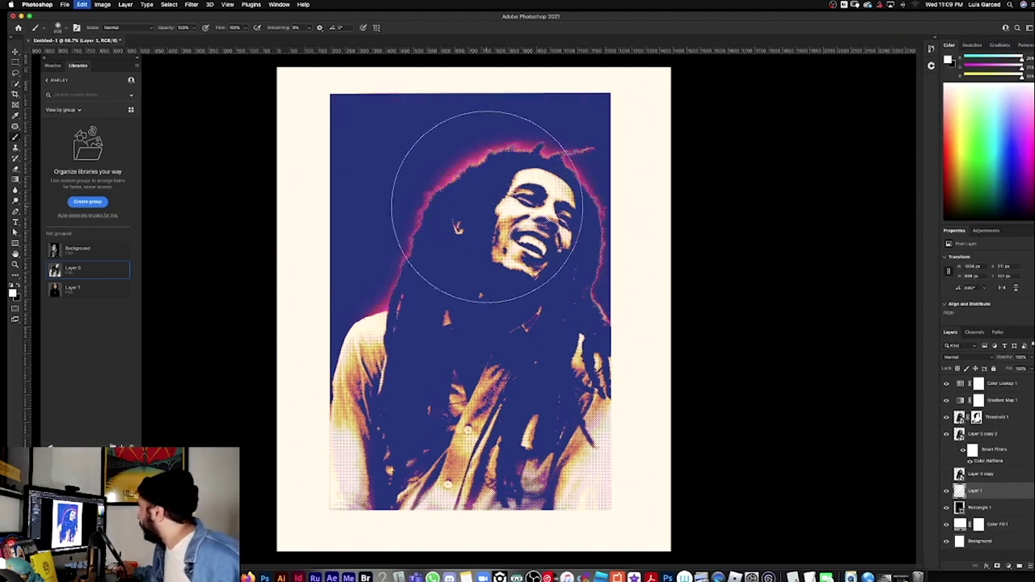
click(487, 205)
key(super+z)
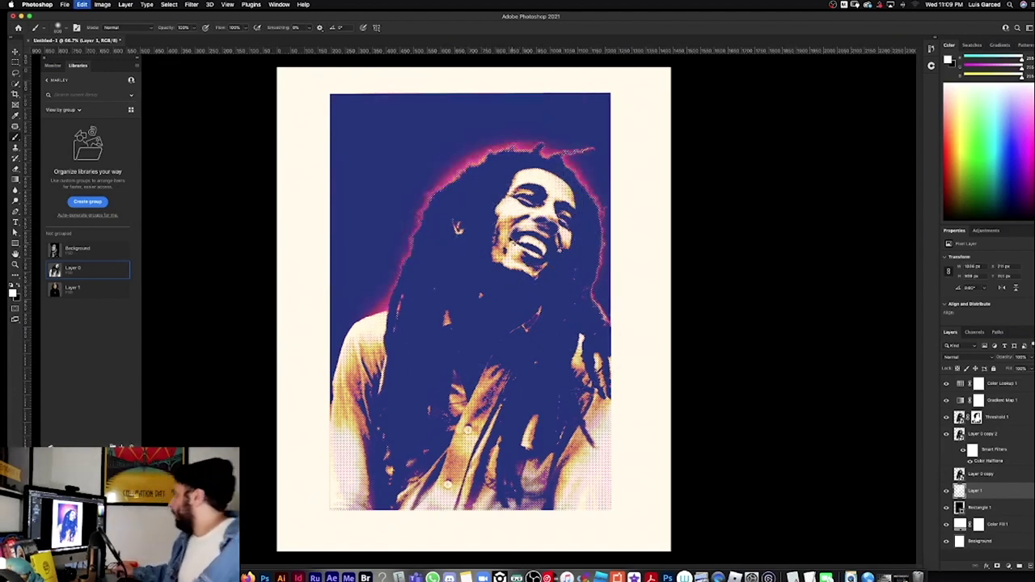
key(super+shift+z)
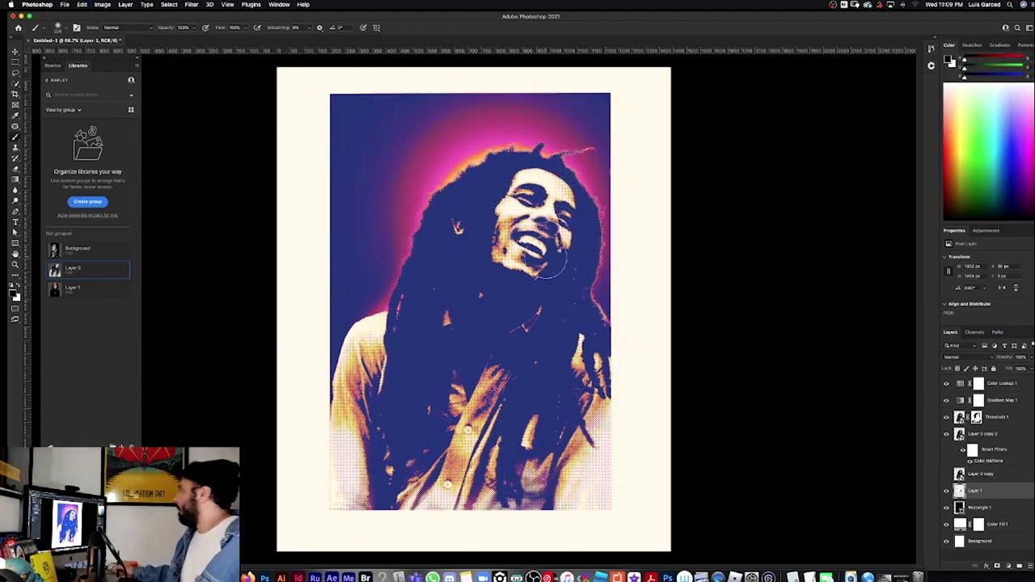
key(super+s)
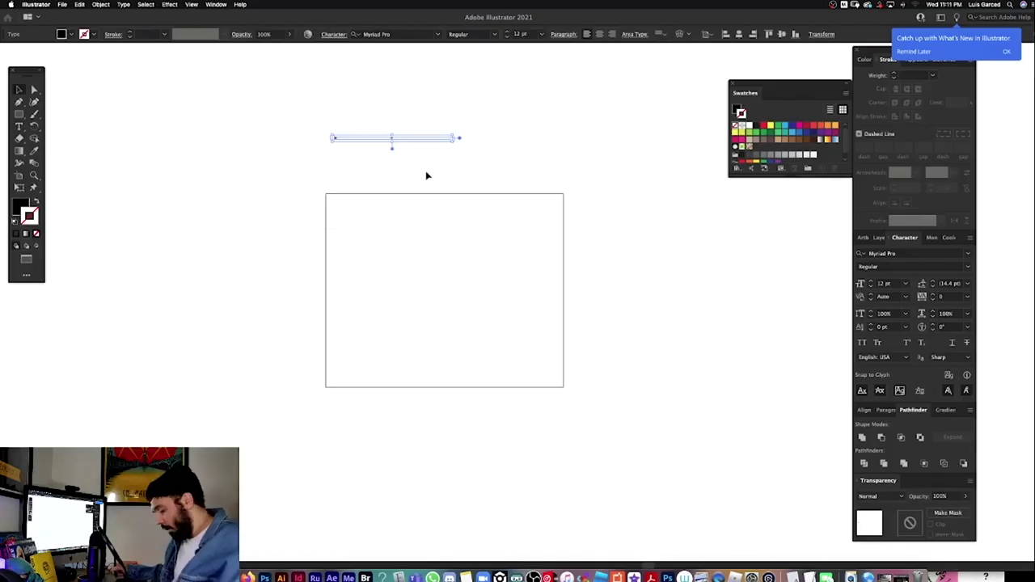
In Illustrator, replace the stray text object with the word BOB, scaled up large across the artboard.
key(Delete)
drag(444, 261, 419, 232)
key(z)
drag(351, 231, 396, 234)
key(t)
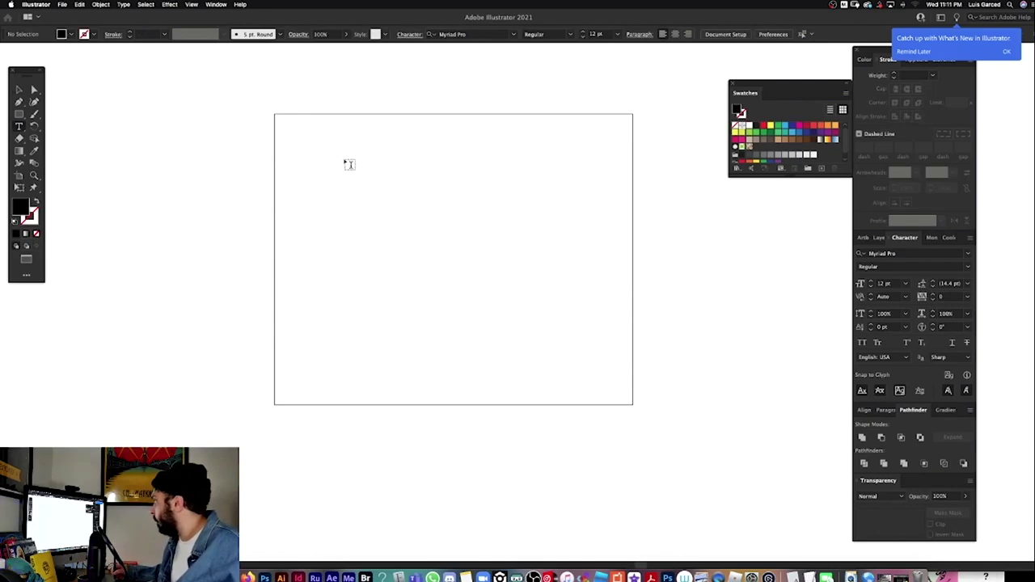
click(347, 161)
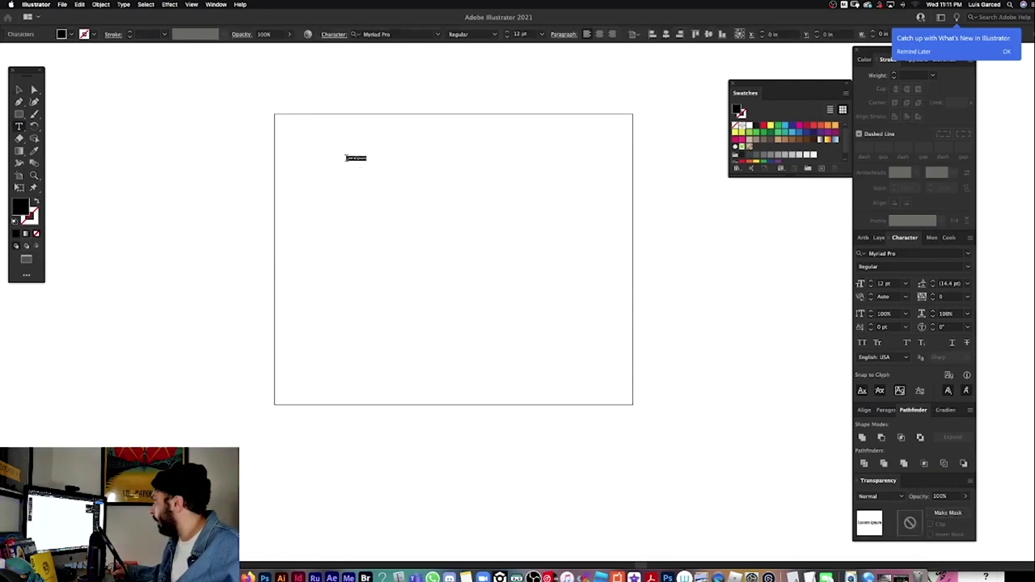
super+click(543, 213)
key(v)
click(351, 159)
drag(353, 161, 521, 287)
Duplicate the BOB text directly below itself and change the copy to MARLEY.
drag(443, 151, 528, 277)
double_click(502, 271)
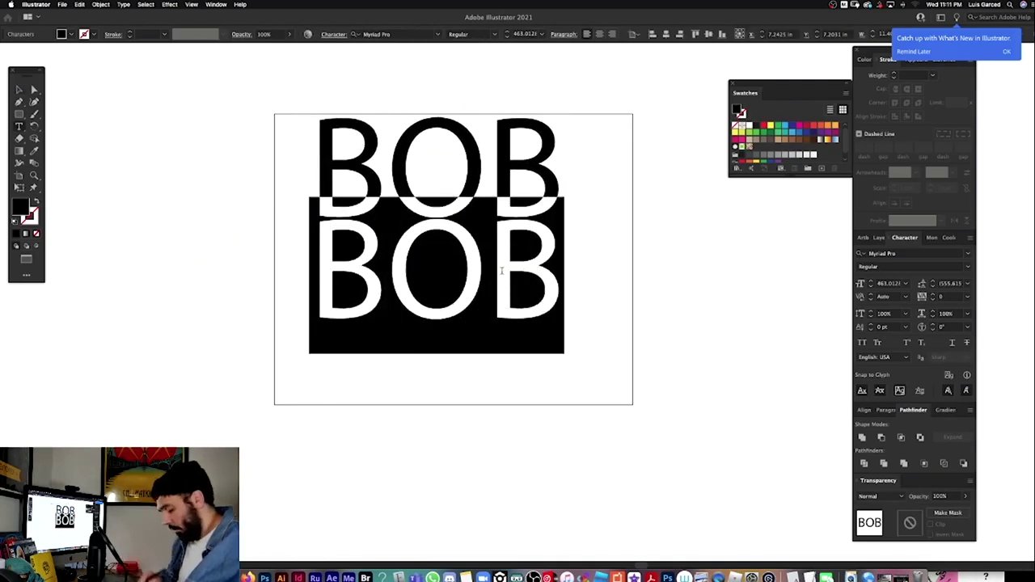
text(MARLEY)
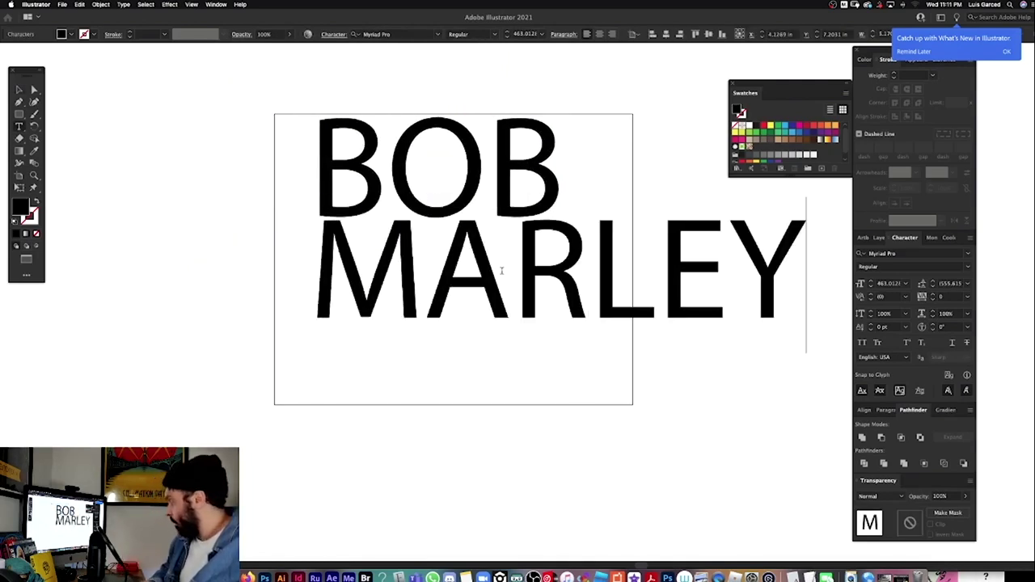
super+click(599, 458)
Scale MARLEY down to roughly the width of BOB and move both words lower as a stack on the artboard.
key(a)
click(735, 303)
key(v)
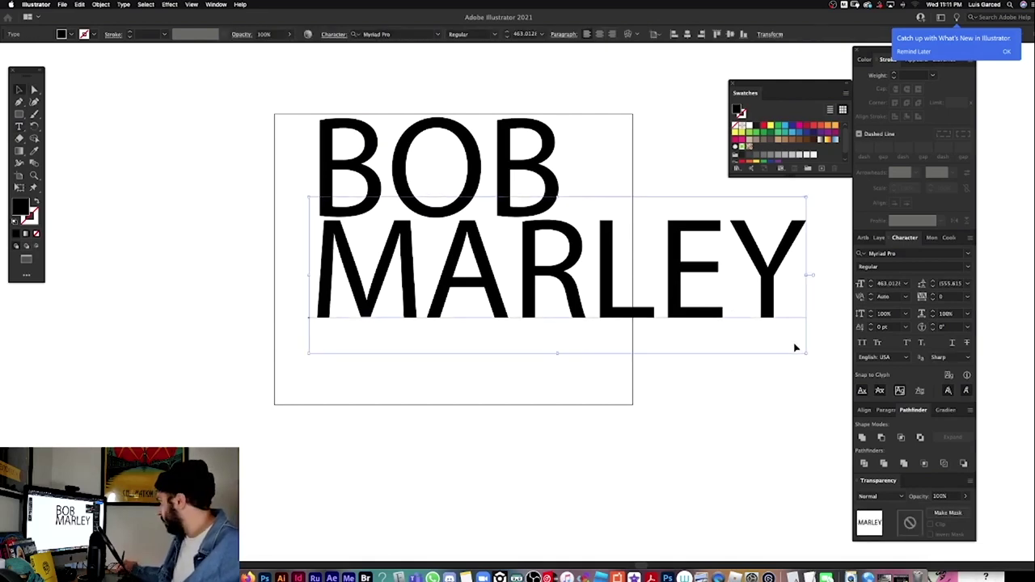
drag(807, 358, 581, 281)
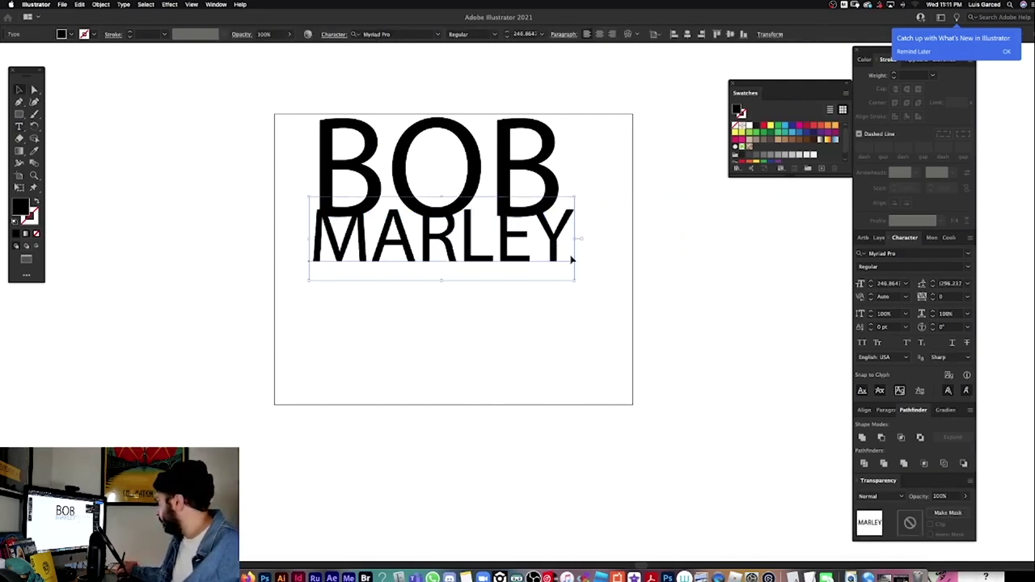
click(642, 154)
drag(642, 154, 411, 299)
drag(495, 219, 501, 272)
click(563, 168)
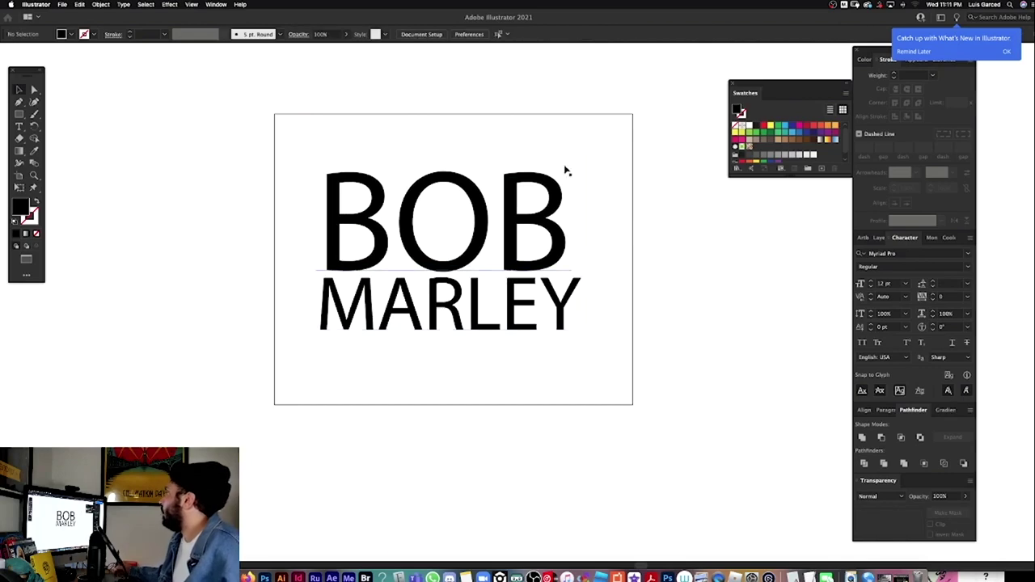
Set both BOB and MARLEY in the Druk Wide Heavy font.
drag(563, 167, 465, 300)
click(368, 34)
text(DRUK)
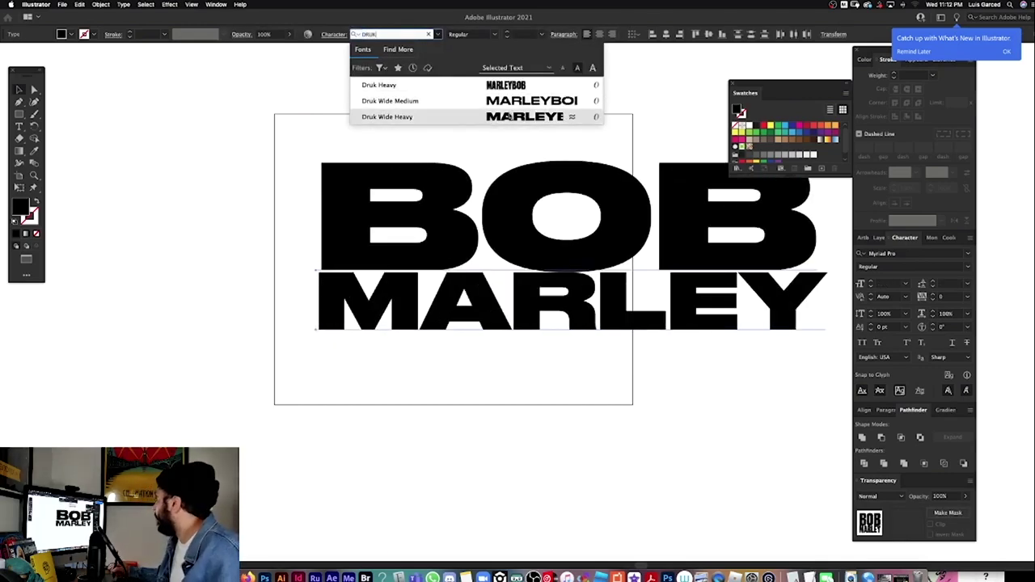
click(513, 116)
click(359, 104)
Enlarge BOB slightly to match the width of MARLEY and line up the edges of the two words.
scroll(365, 81, right, 3)
scroll(364, 81, down, 1)
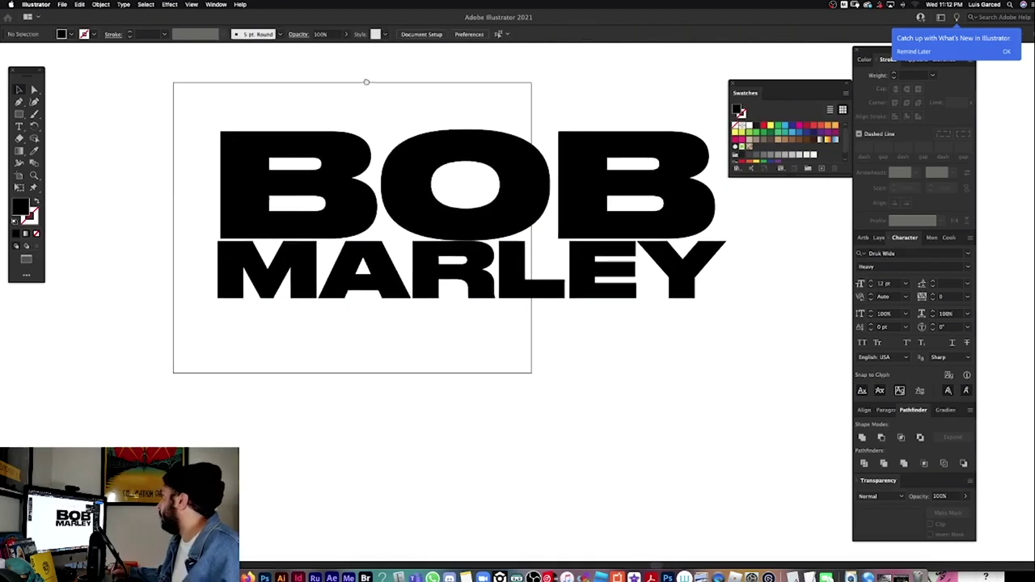
click(684, 152)
drag(716, 112, 726, 103)
click(730, 388)
scroll(580, 343, right, 3)
scroll(580, 342, up, 1)
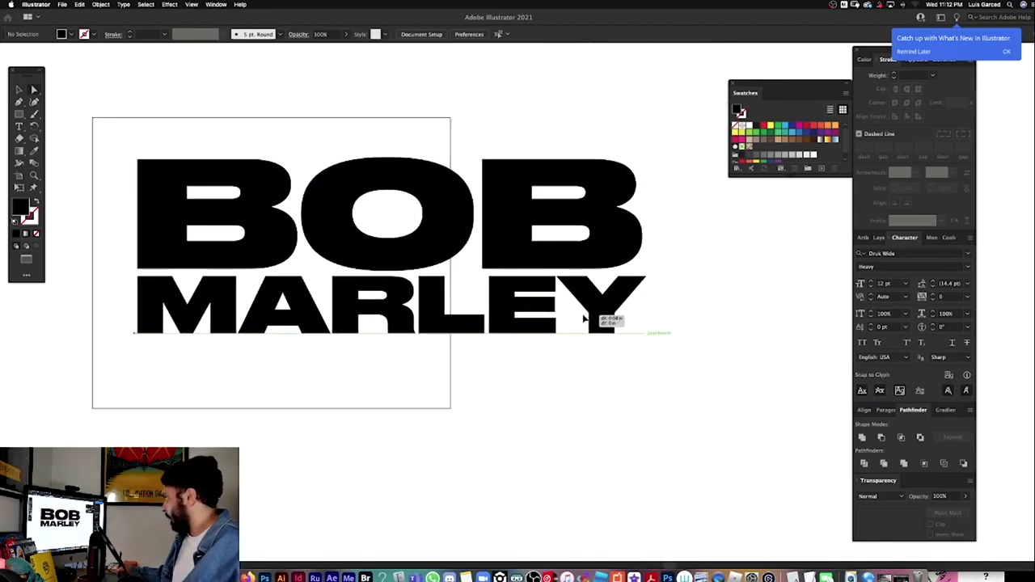
Copy the stacked BOB MARLEY lettering and paste it into the Photoshop poster as a Smart Object above the glow layer.
drag(662, 411, 462, 145)
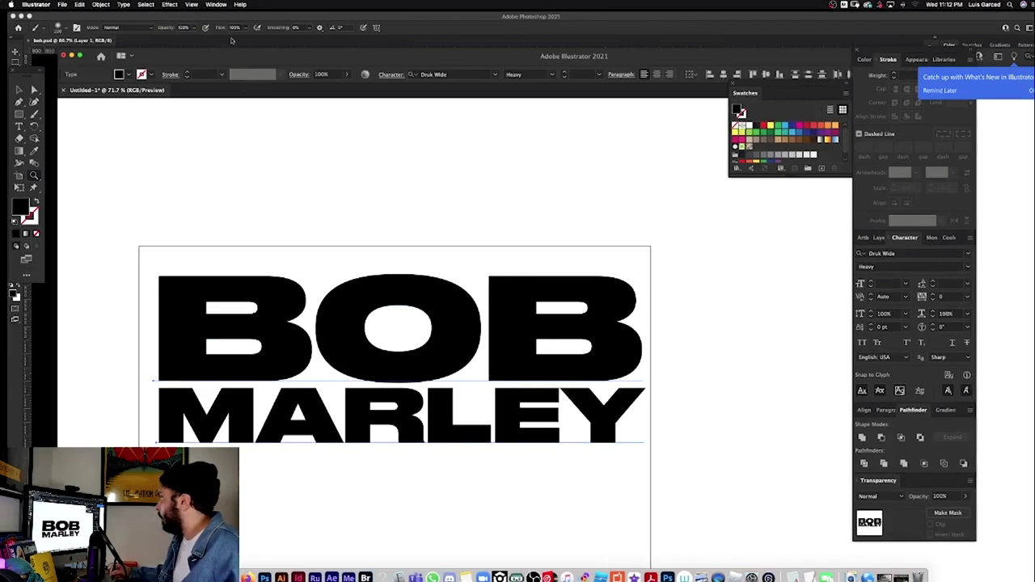
click(378, 23)
key(f)
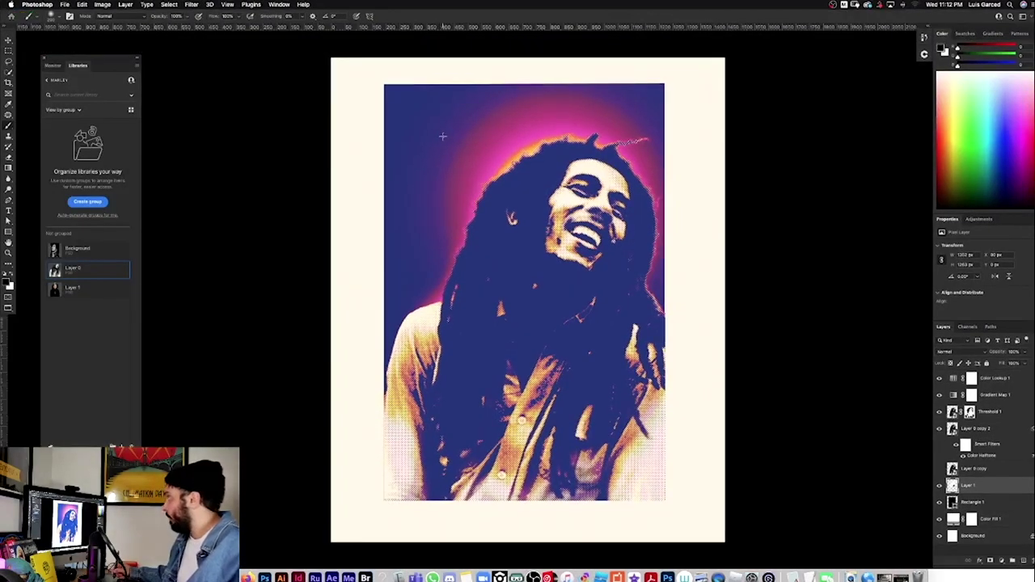
drag(636, 277, 594, 291)
key(super+v)
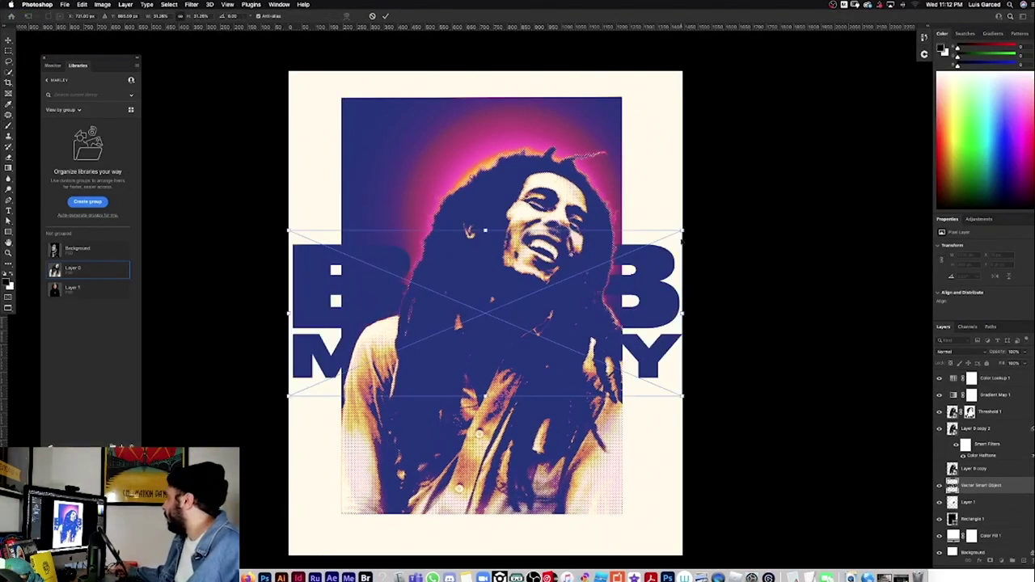
Scale the pasted lettering to fit inside the blue rectangle and place it near its upper edge, behind the head.
drag(683, 231, 629, 266)
mouse_move(564, 331)
mouse_down()
mouse_move(564, 213)
mouse_move(579, 164)
mouse_up()
key(Return)
key(b)
key(a)
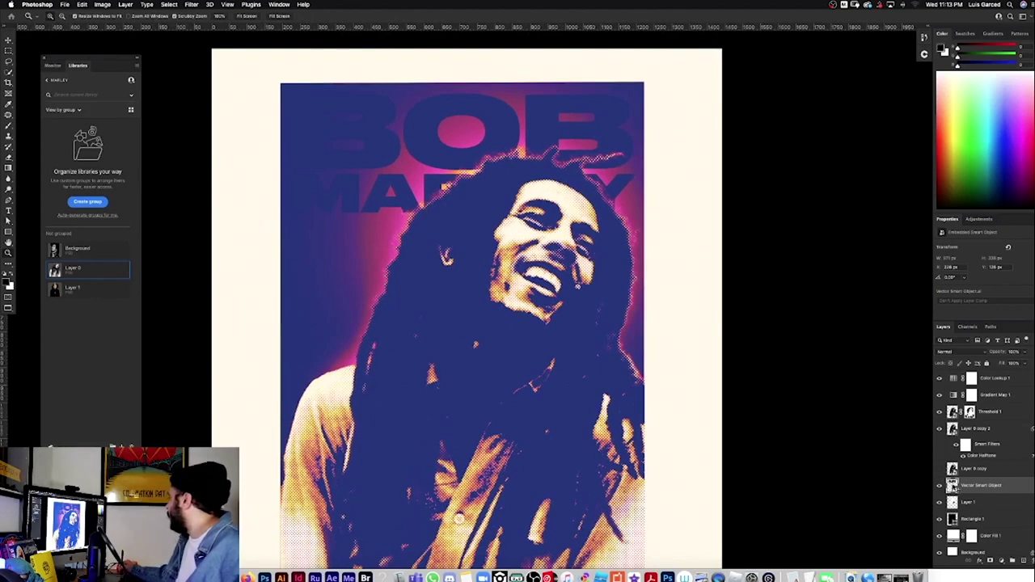
Apply a white Color Overlay layer style to the BOB MARLEY lettering.
right_click(955, 486)
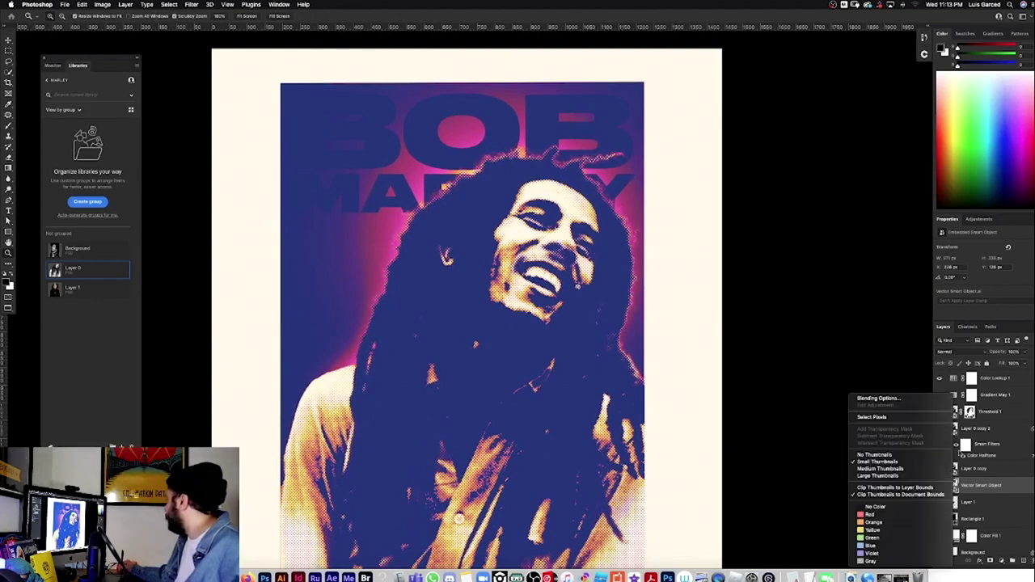
click(915, 402)
click(914, 405)
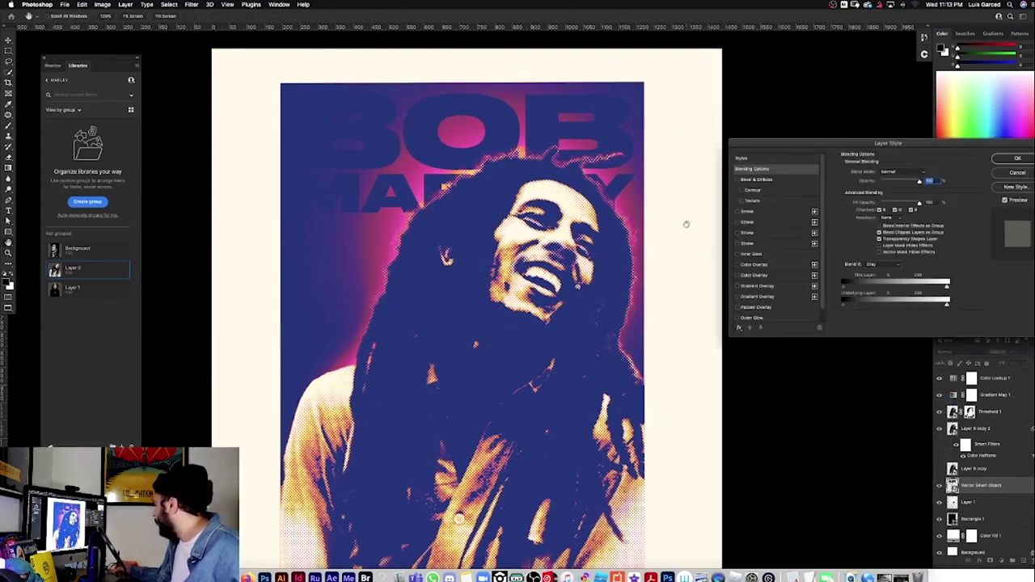
click(754, 265)
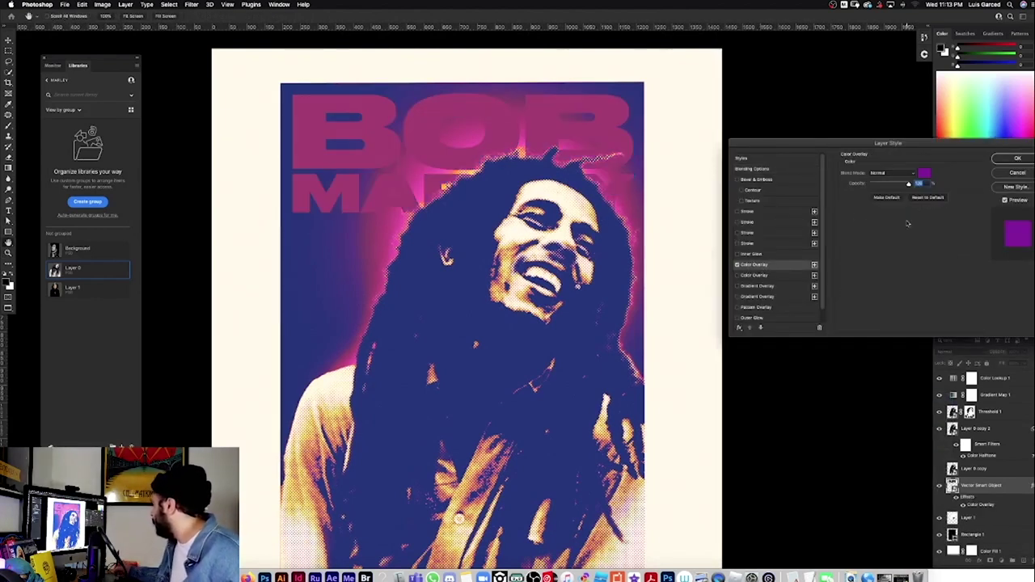
click(924, 176)
drag(862, 405, 797, 347)
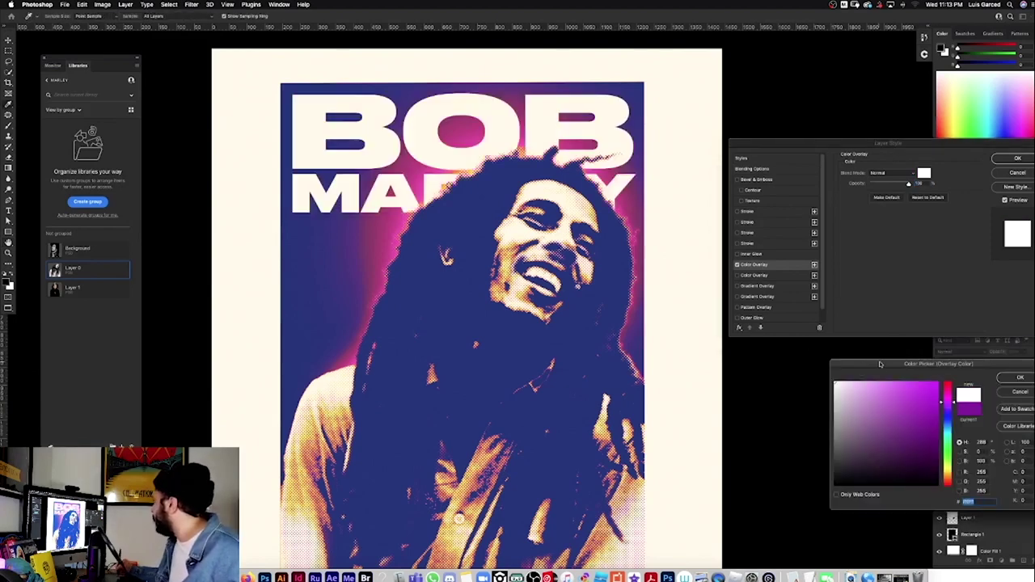
click(1020, 377)
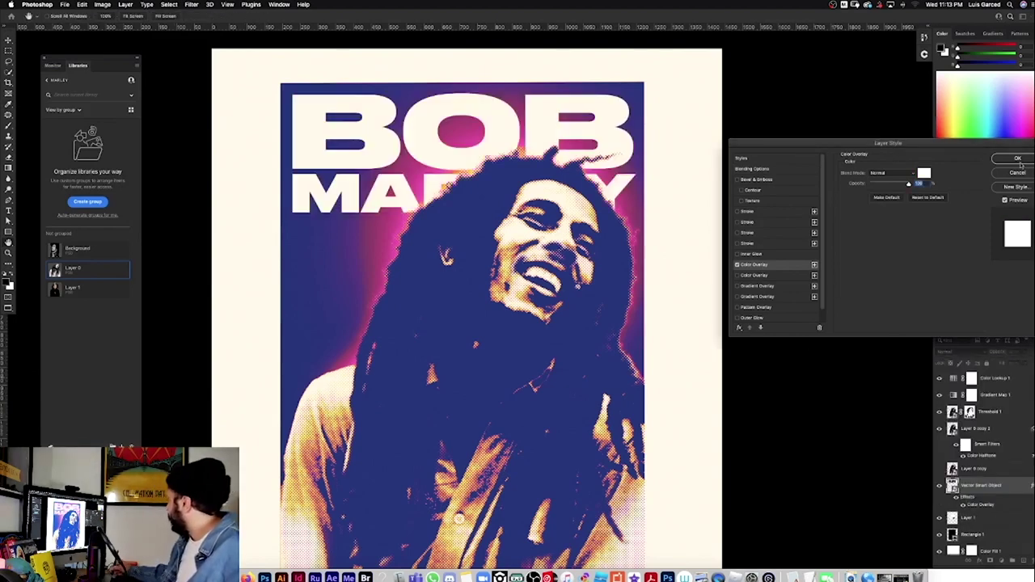
click(1019, 159)
Crop the poster on all four sides to the edges of the blue rectangle, cutting off the cream border.
key(super+minus)
key(super+minus)
drag(553, 187, 580, 229)
drag(284, 313, 301, 314)
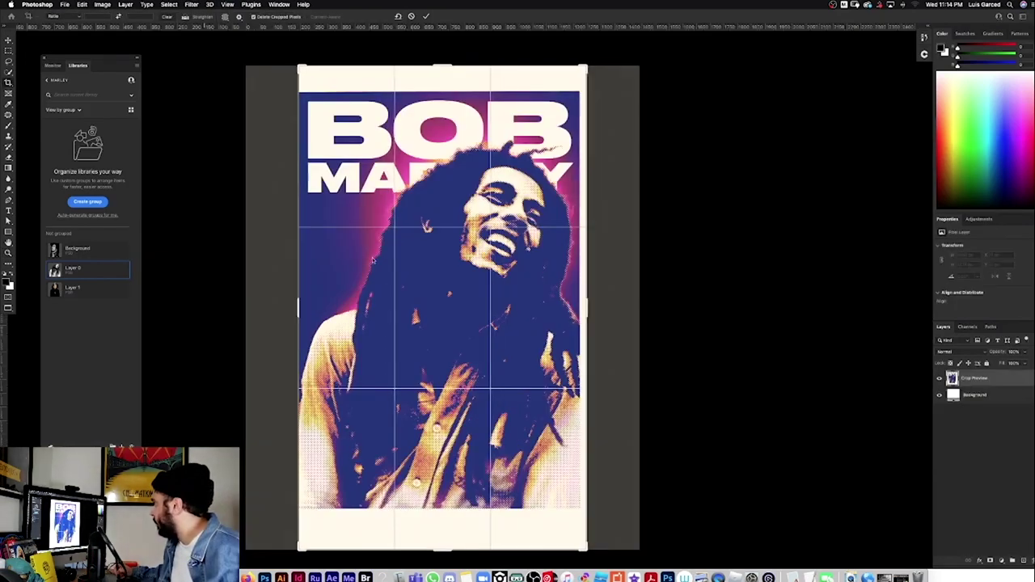
drag(587, 303, 584, 303)
drag(442, 64, 442, 77)
drag(445, 536, 462, 518)
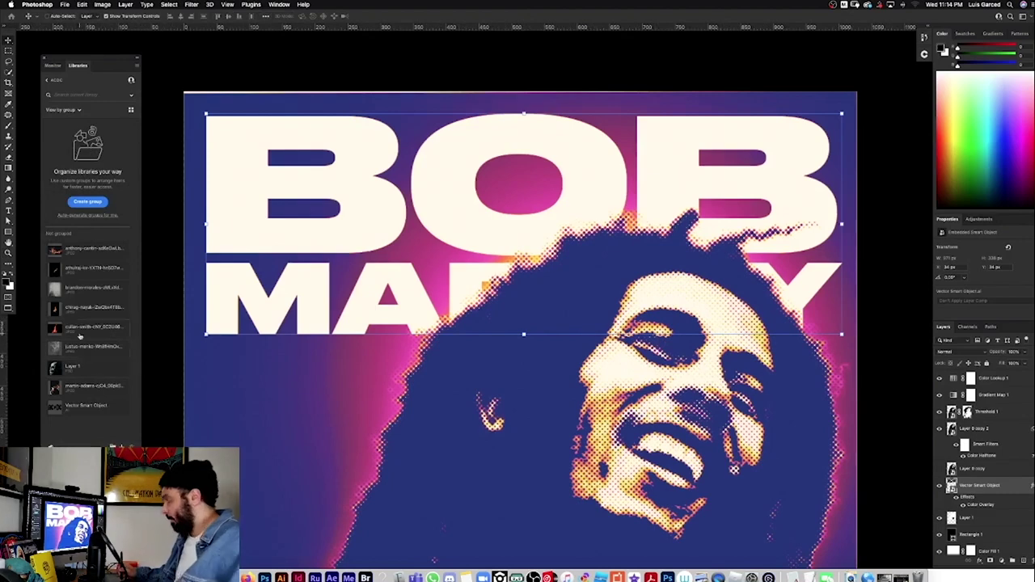
Place the grey cracked texture from the library over the whole poster and move its layer above Gradient Map 1.
drag(526, 275, 527, 316)
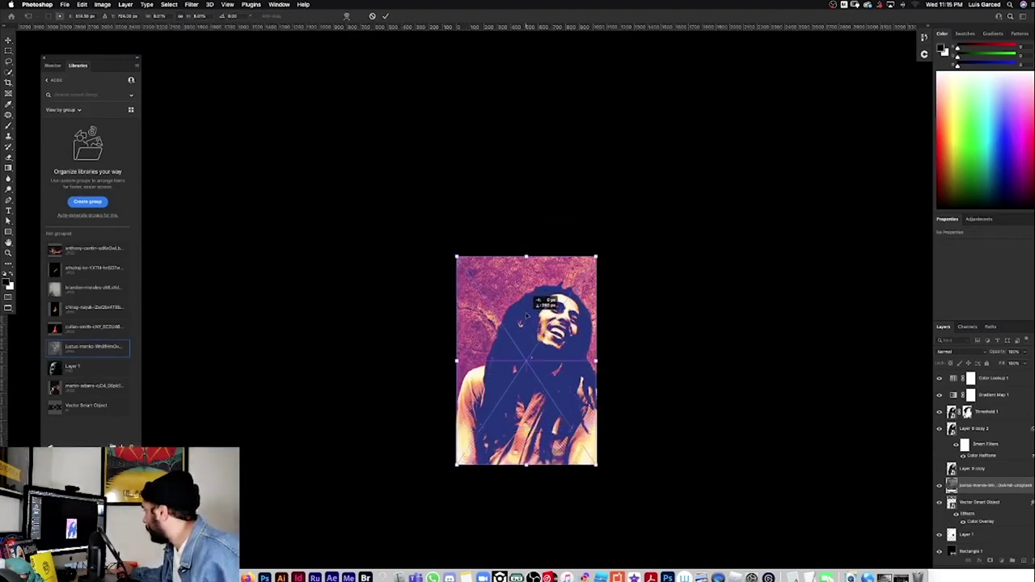
key(Return)
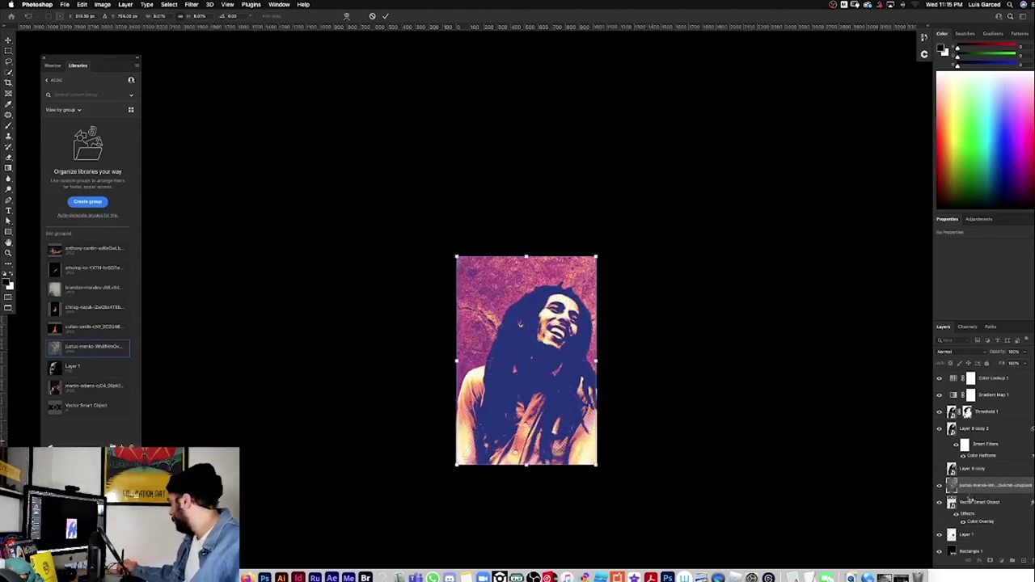
drag(996, 490, 1006, 382)
Set the texture layer's blend mode to Vivid Light and move it directly below Layer 0 copy 2.
click(964, 354)
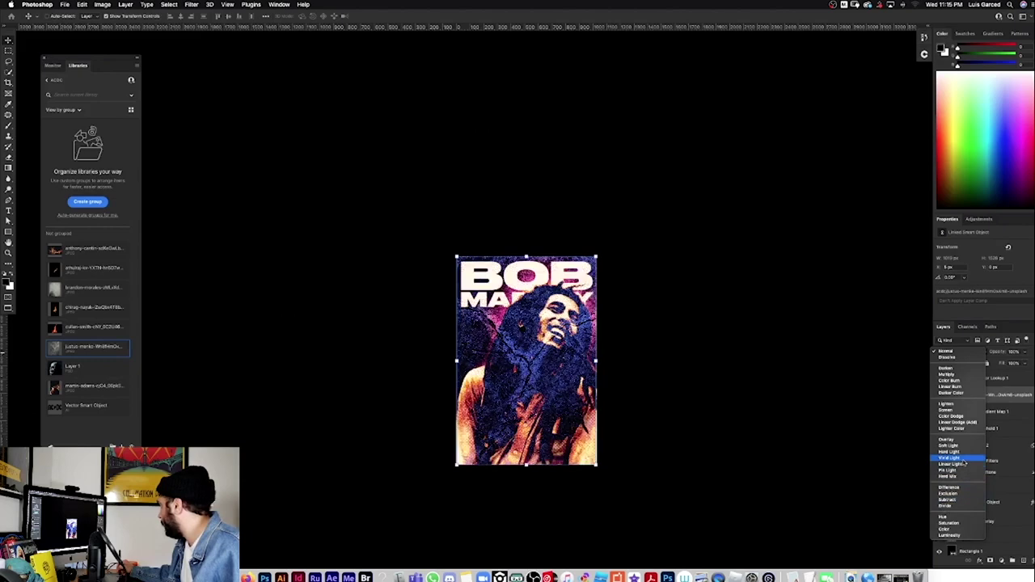
click(961, 458)
drag(961, 394, 955, 477)
key(z)
drag(512, 301, 660, 365)
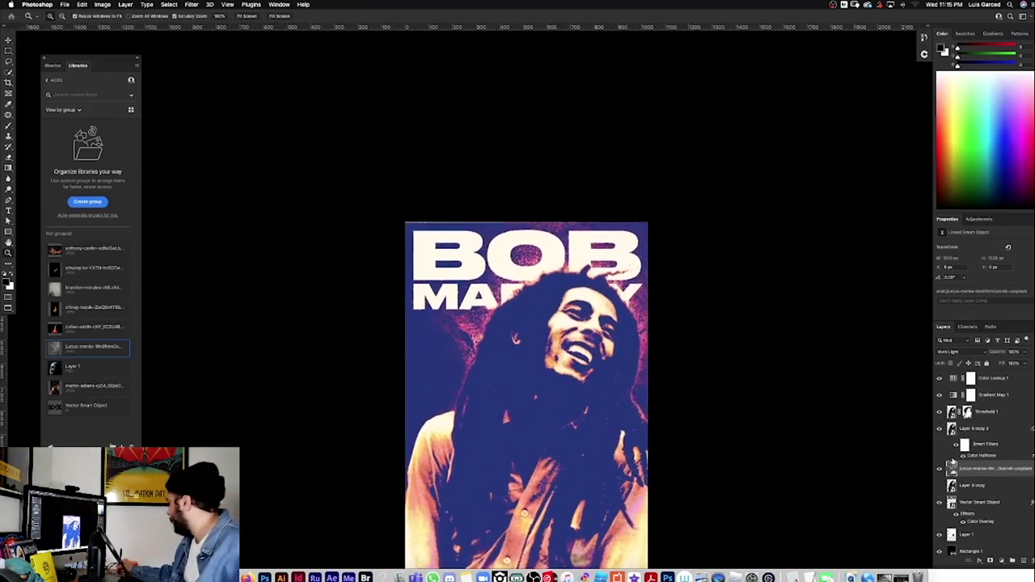
Enlarge the texture layer outward past the poster's corner and review the textured lettering and backdrop.
key(v)
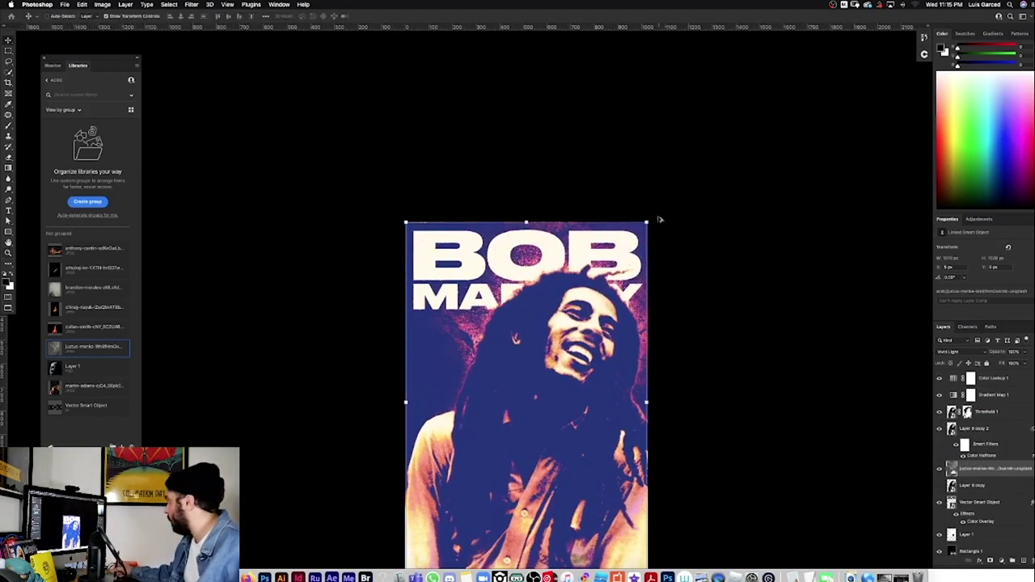
drag(648, 220, 704, 165)
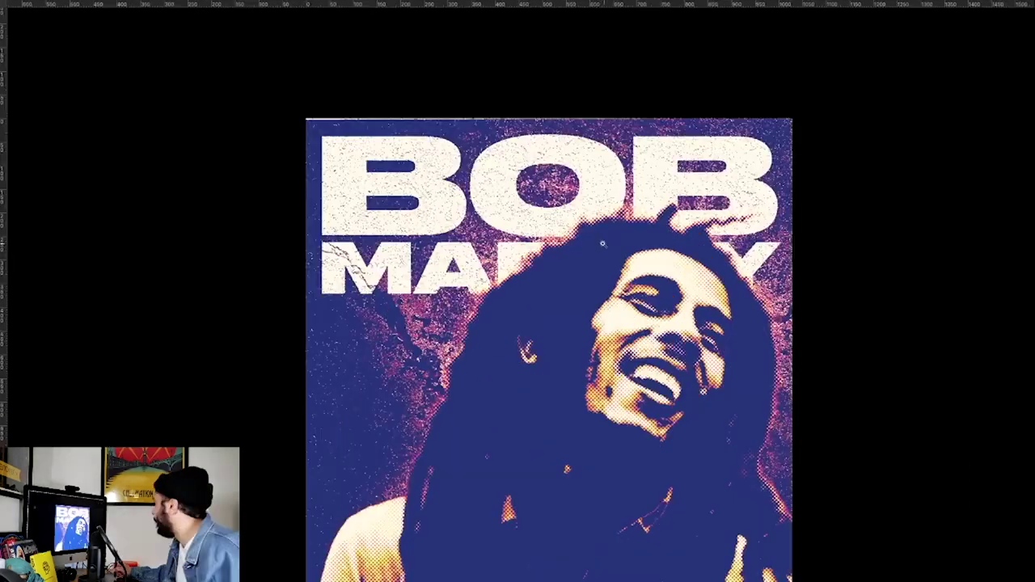
drag(633, 258, 609, 260)
drag(654, 345, 667, 352)
key(ctrl+minus)
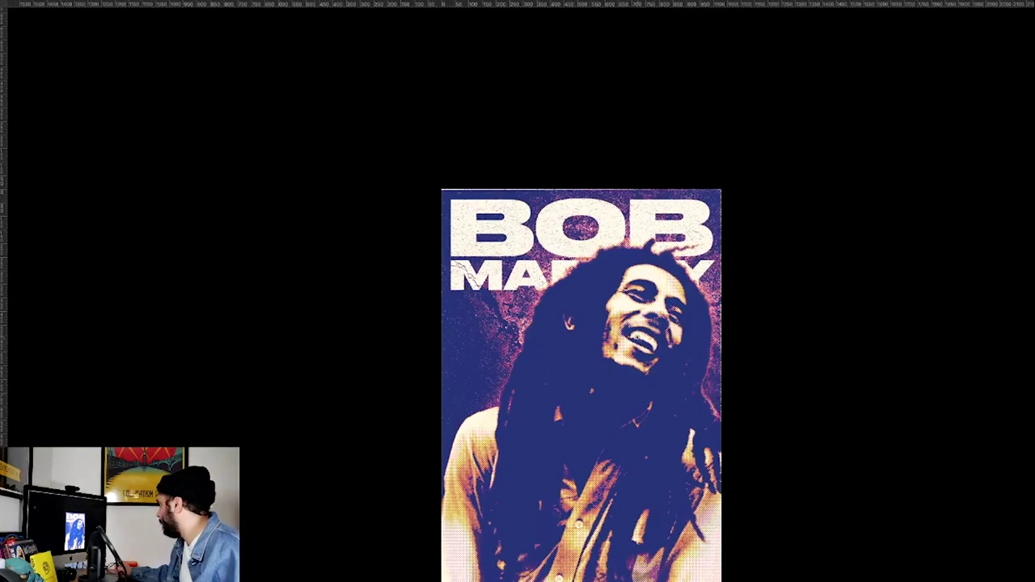
Paint a soft white glow on Layer 1 behind the portrait, beside the dreadlocks above the shoulder.
key(ctrl+equal)
key(ctrl+equal)
key(ctrl+minus)
key(ctrl+minus)
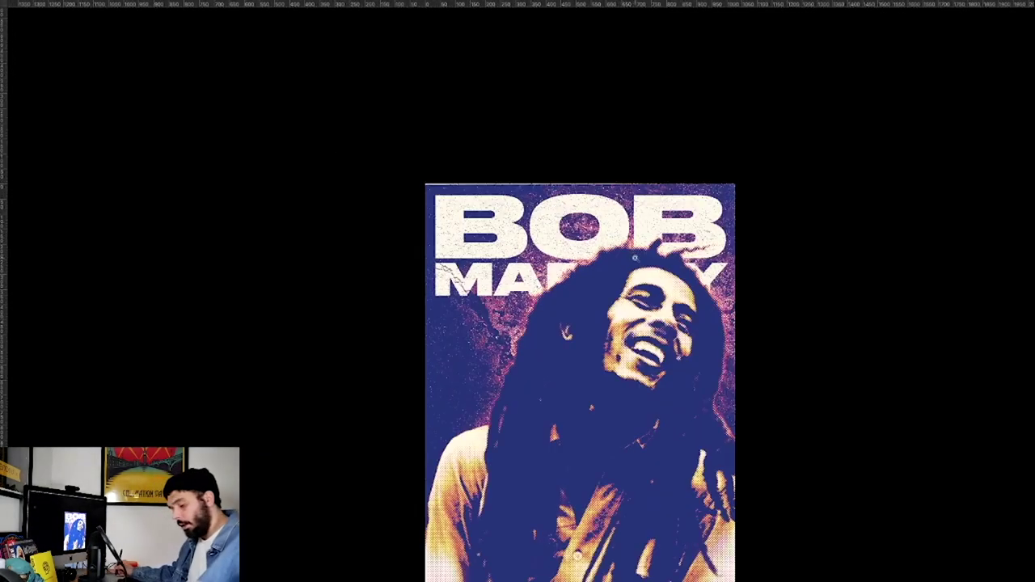
drag(633, 353, 580, 244)
key(Tab)
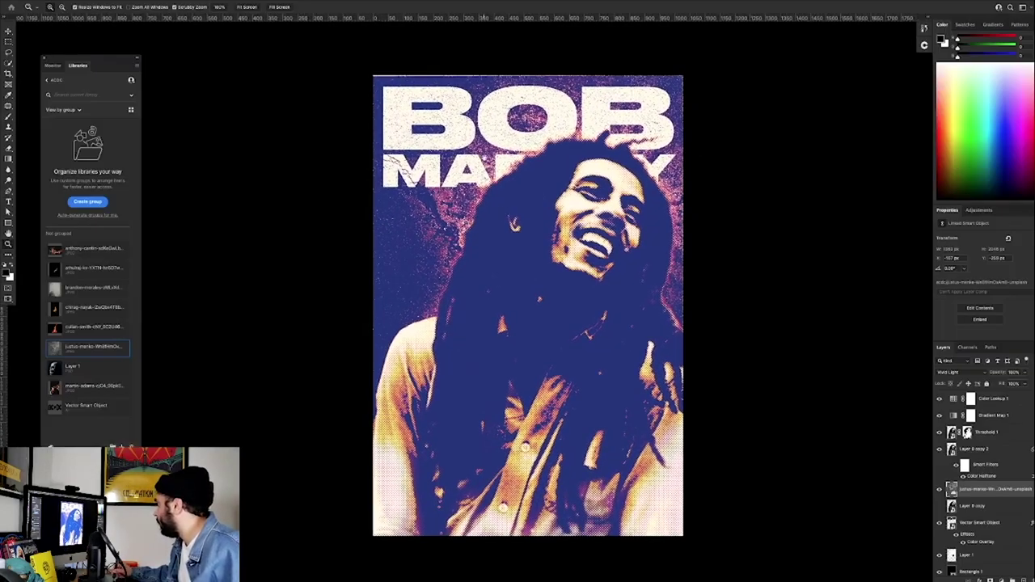
drag(495, 129, 518, 139)
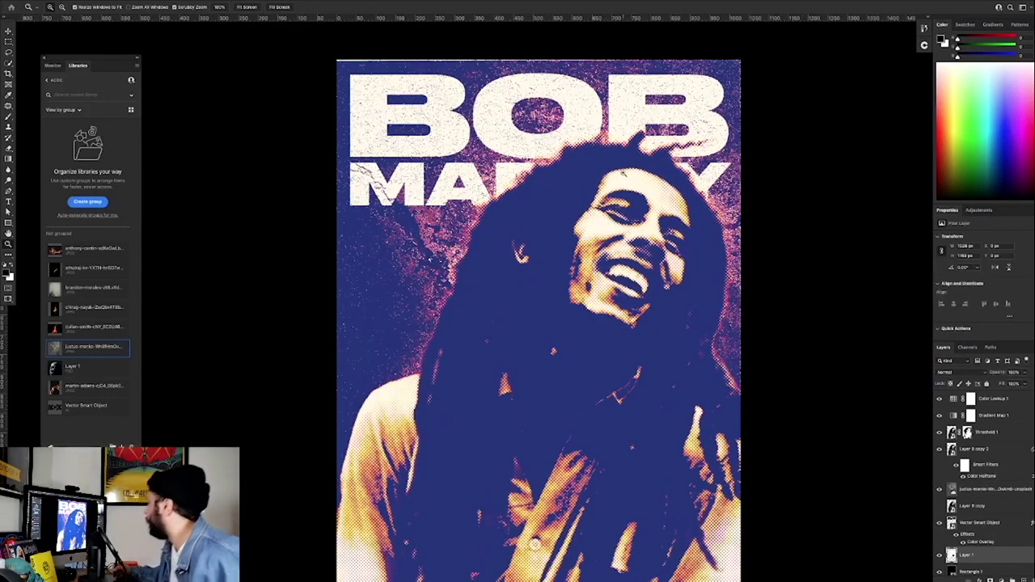
key(b)
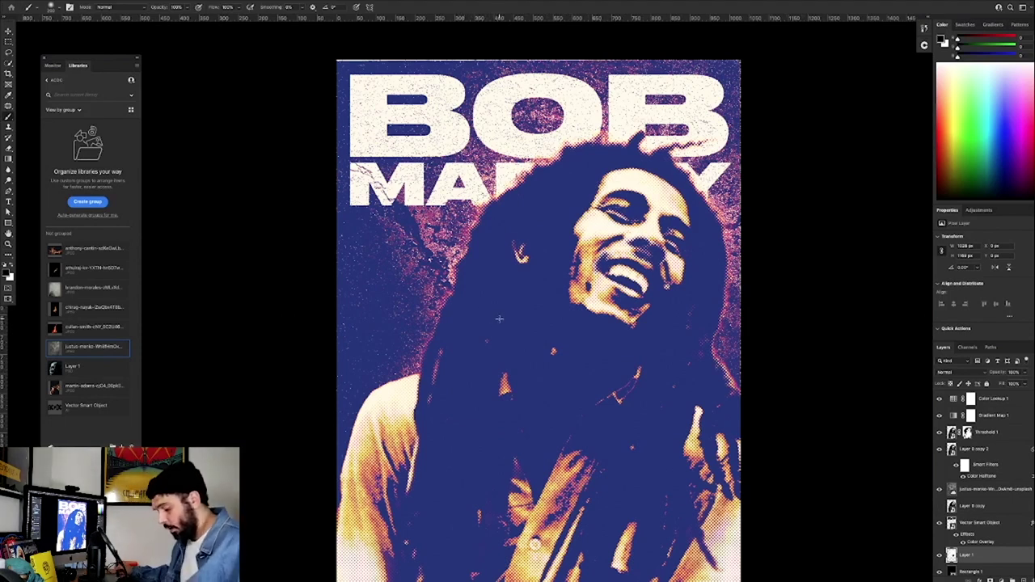
key(x)
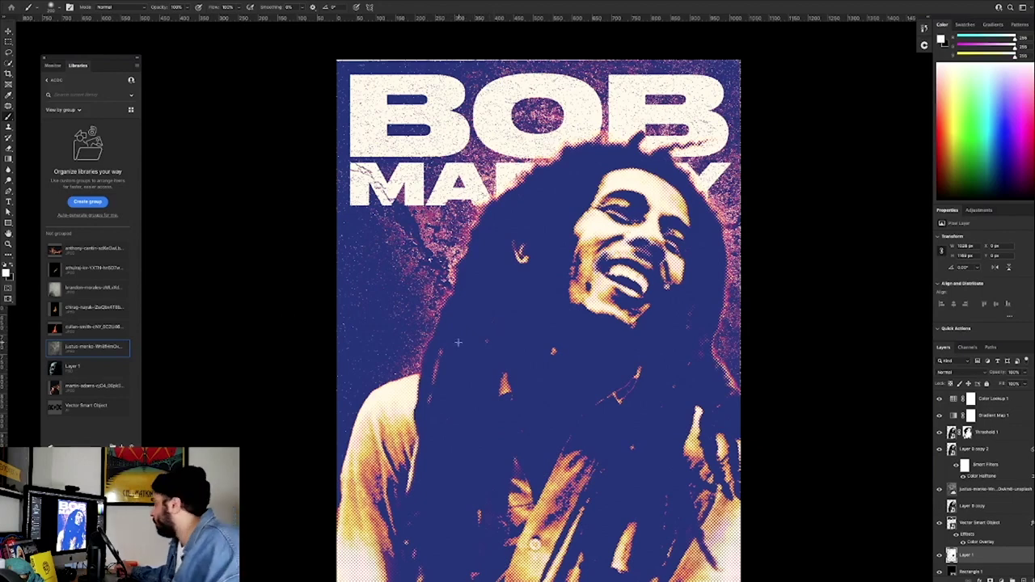
drag(462, 340, 428, 355)
key(ctrl+z)
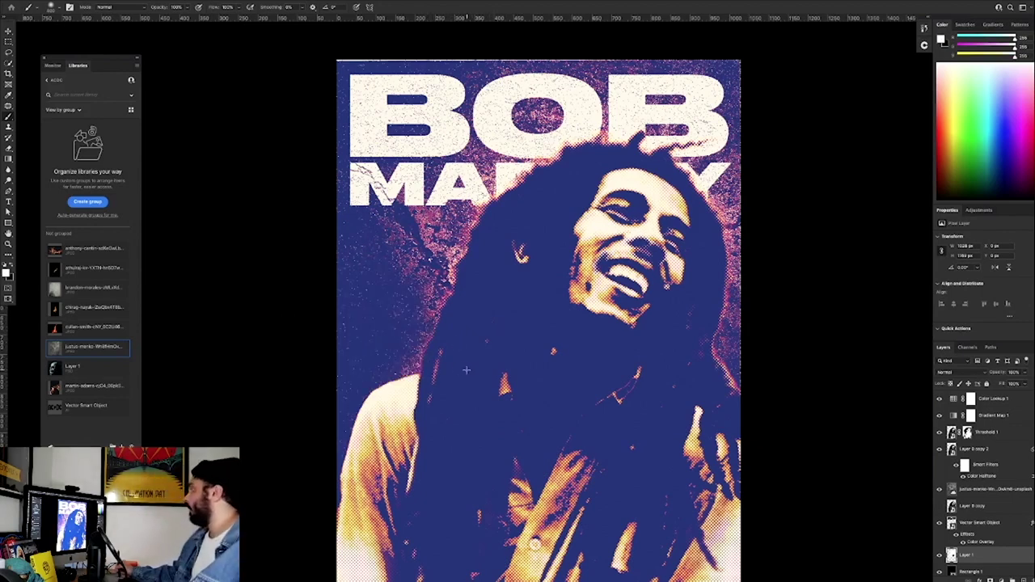
key(ctrl+z)
Extend the canvas outward on all sides with the Crop tool so a cream border surrounds the blue rectangle.
drag(515, 196, 508, 107)
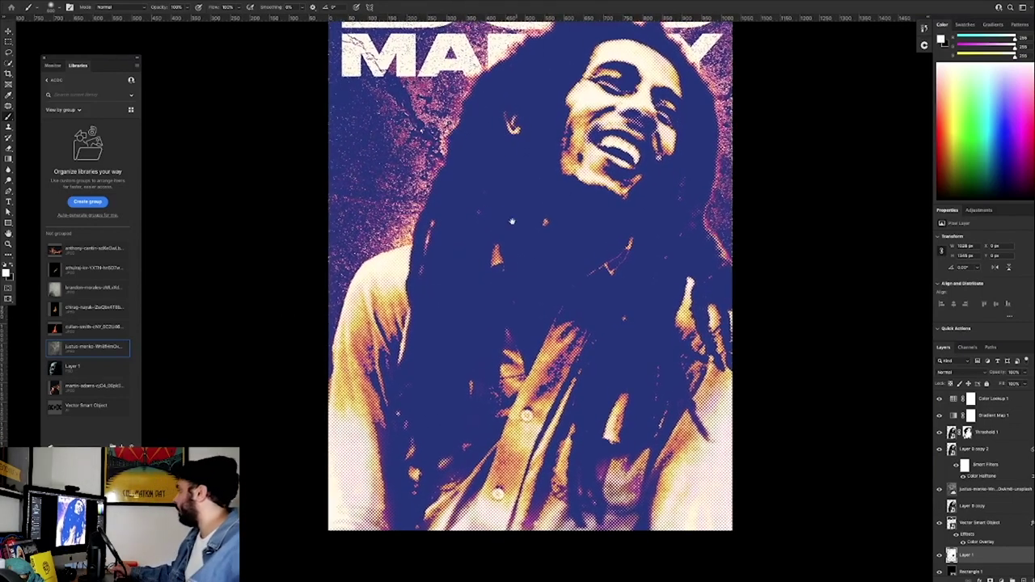
drag(513, 222, 520, 395)
key(ctrl+minus)
key(z)
drag(527, 133, 535, 134)
key(c)
drag(612, 119, 651, 89)
key(Return)
key(z)
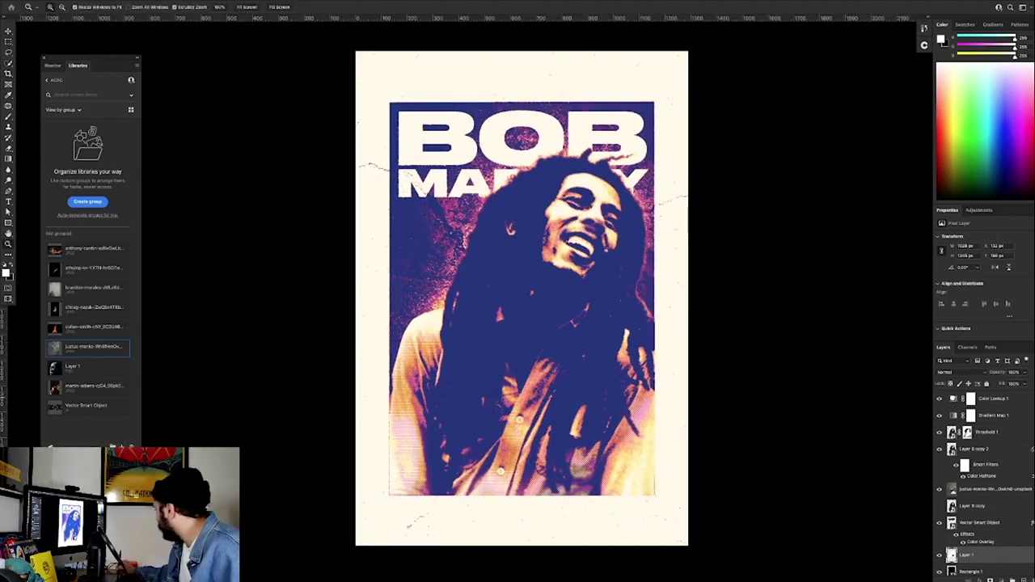
Try several film-stock 3DLUT files on the Color Lookup 1 adjustment and keep Fuji REALA 500D Kodak 2393 (by Adobe).cube.
click(954, 400)
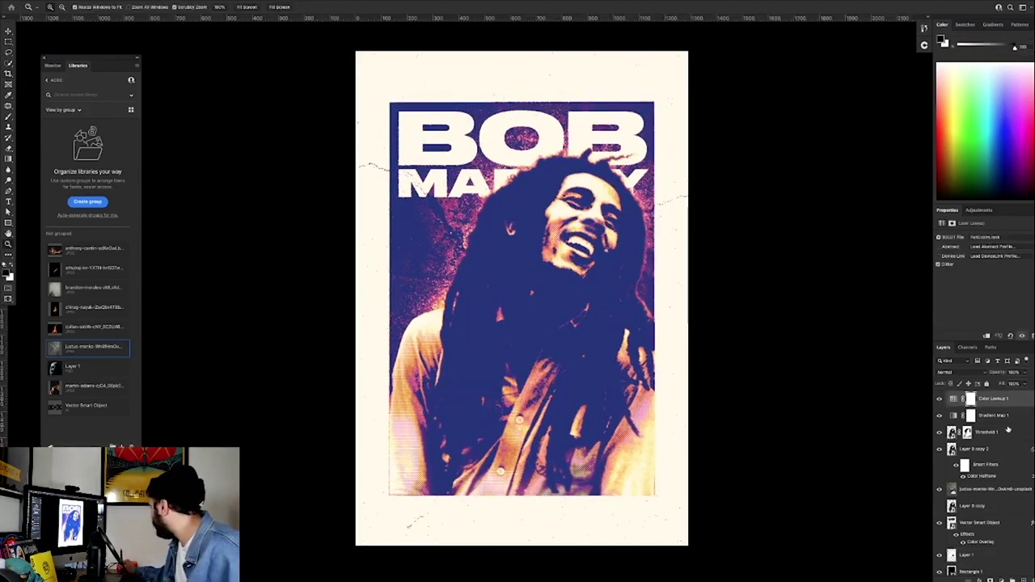
click(955, 399)
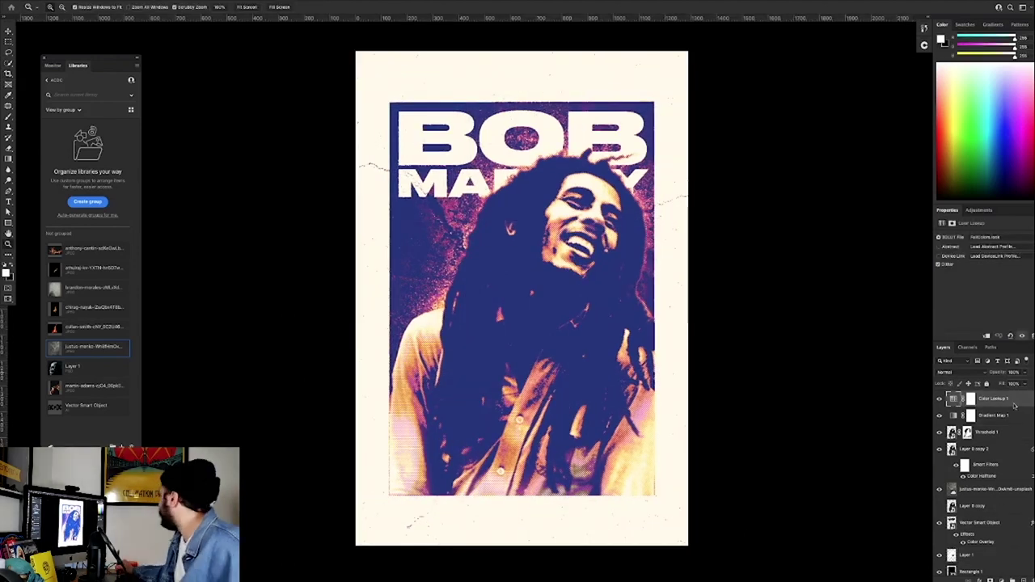
click(982, 236)
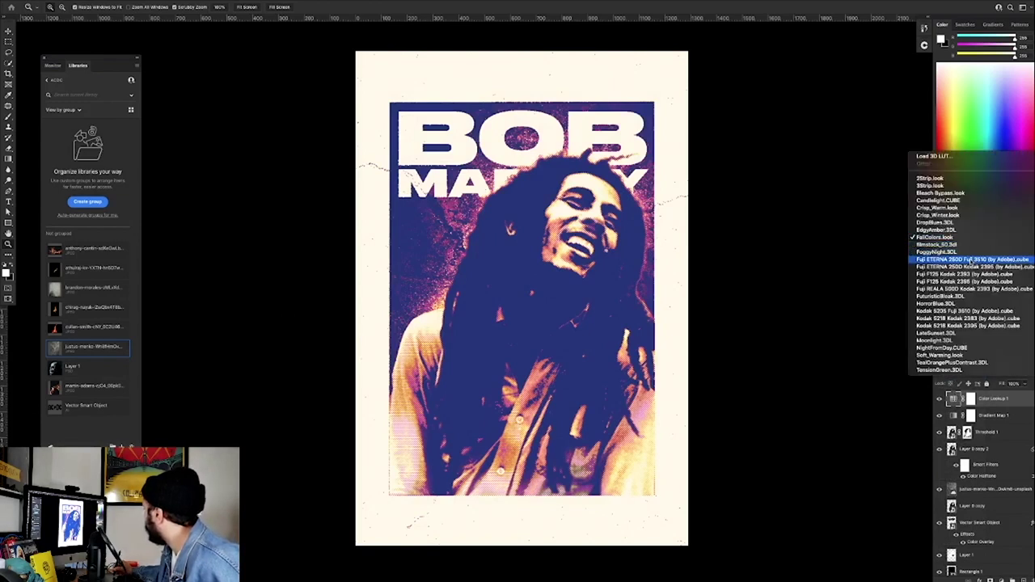
click(968, 267)
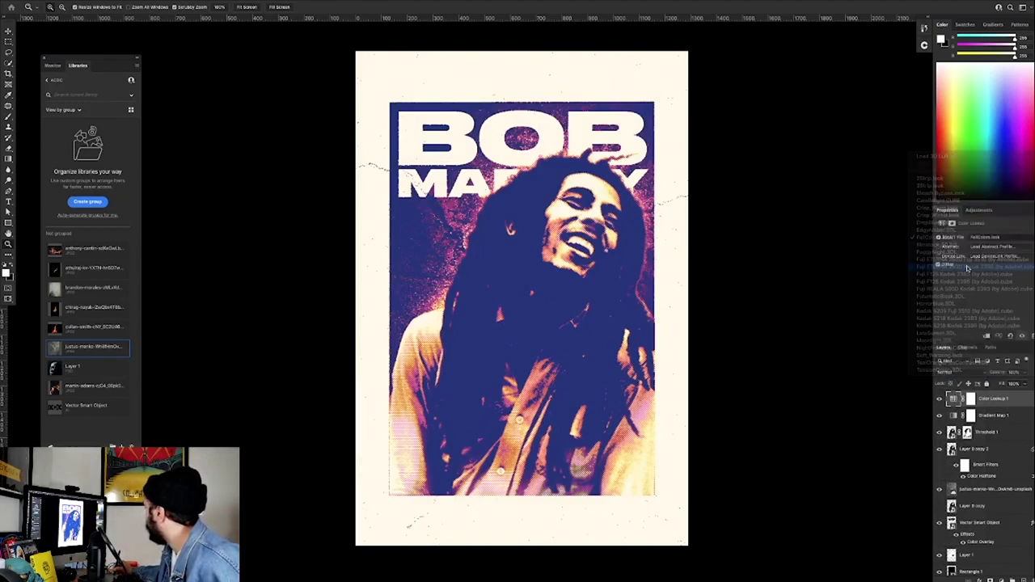
click(987, 237)
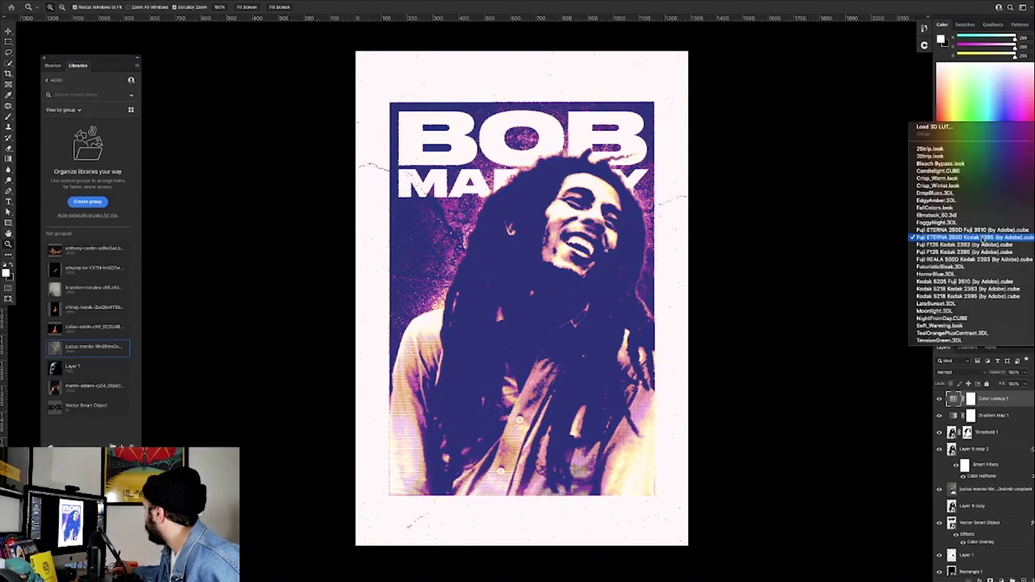
click(981, 252)
click(986, 238)
click(981, 251)
click(984, 238)
click(981, 249)
click(986, 238)
click(981, 250)
click(984, 238)
click(977, 255)
click(986, 238)
click(982, 247)
click(986, 238)
click(993, 165)
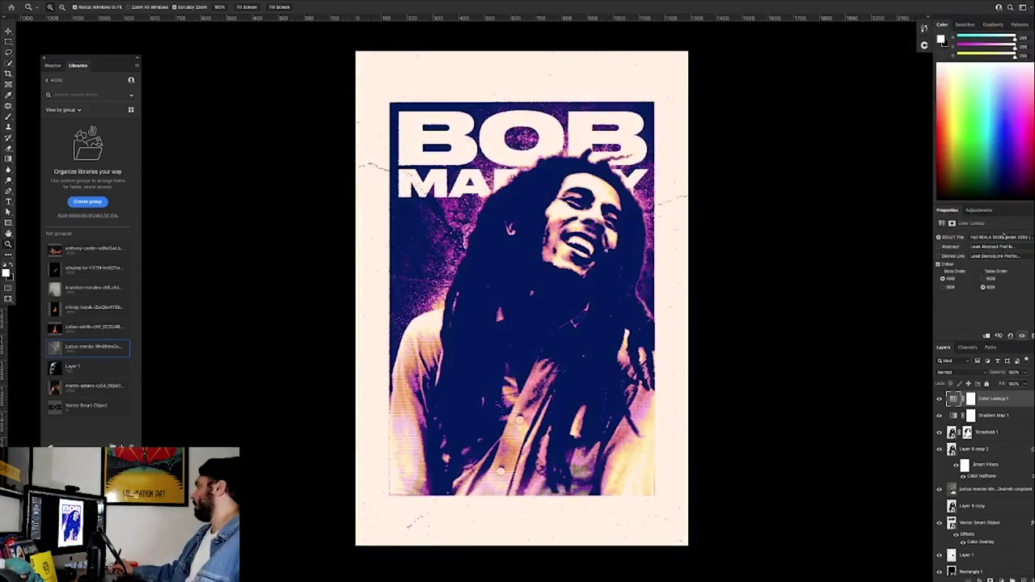
Compare the poster with and without Rectangle 1, leave that layer hidden and select the lettering's Vector Smart Object layer.
mouse_move(639, 187)
mouse_down()
mouse_move(689, 187)
mouse_move(641, 187)
mouse_up()
drag(604, 223, 653, 223)
key(super+minus)
key(super+minus)
key(super+minus)
click(939, 573)
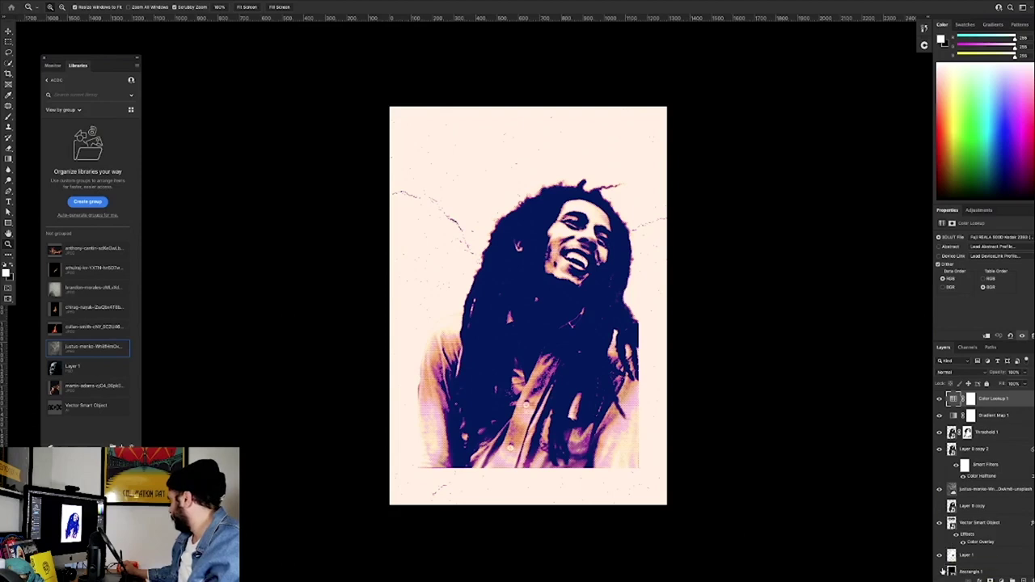
click(941, 572)
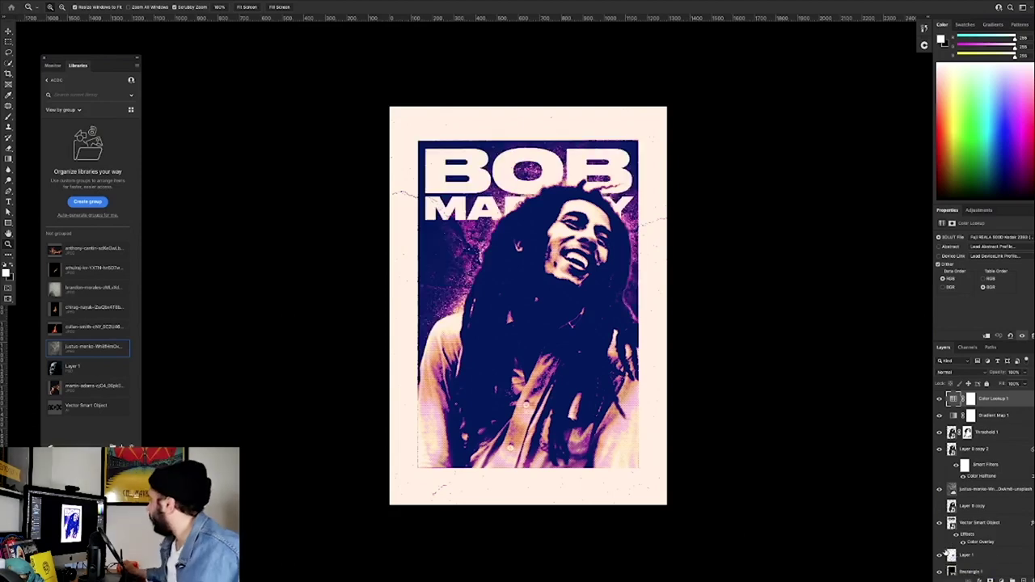
click(940, 572)
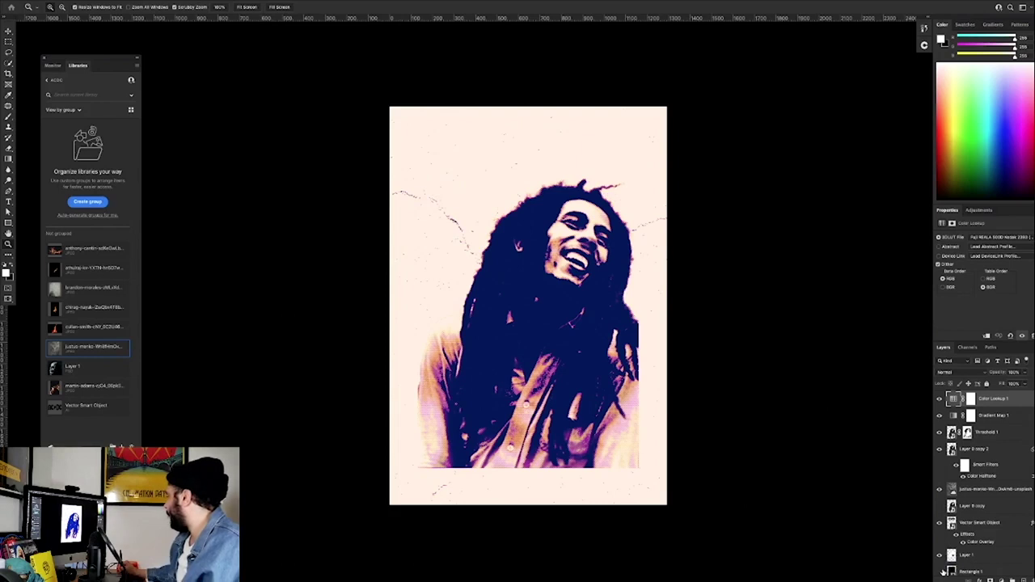
click(941, 572)
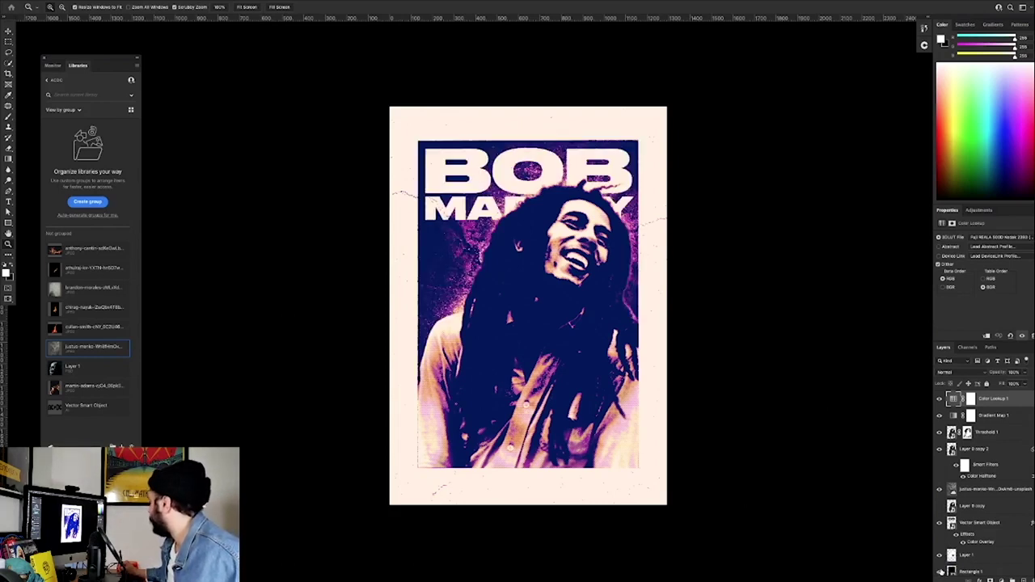
click(941, 572)
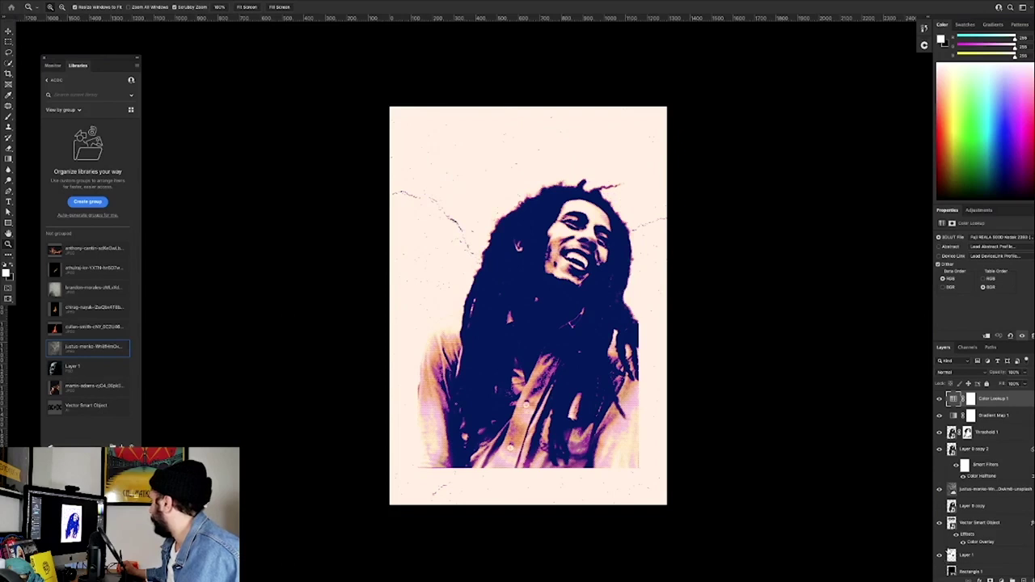
click(979, 523)
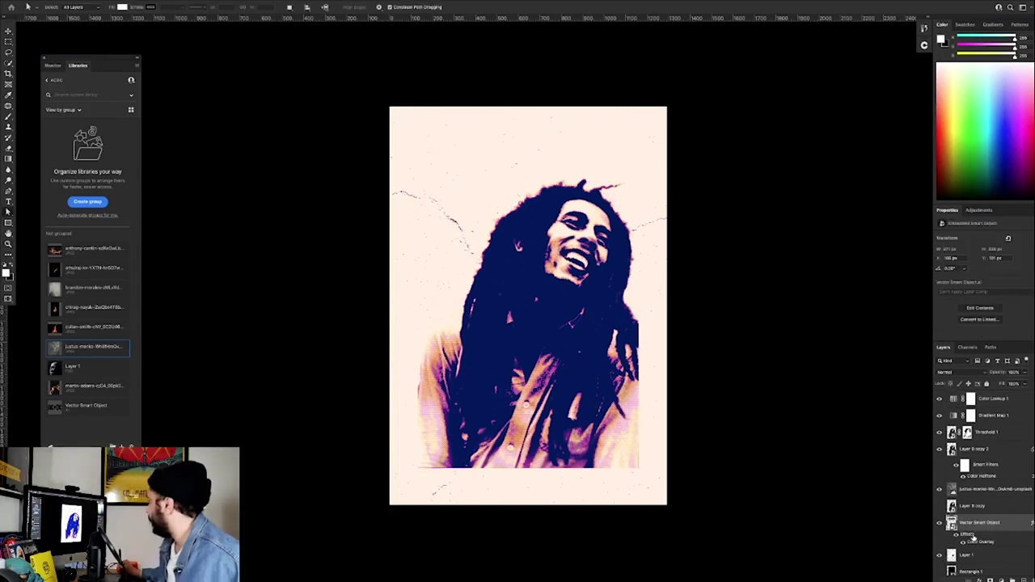
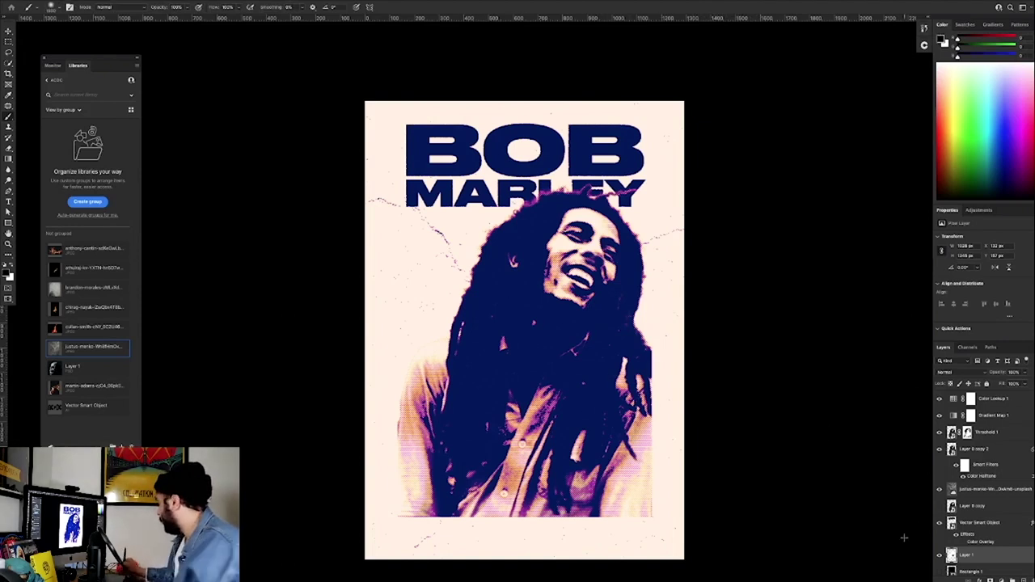
Create a new layer above Layer 1 and try a large black brush dab on it.
key(ctrl+shift+n)
key(Return)
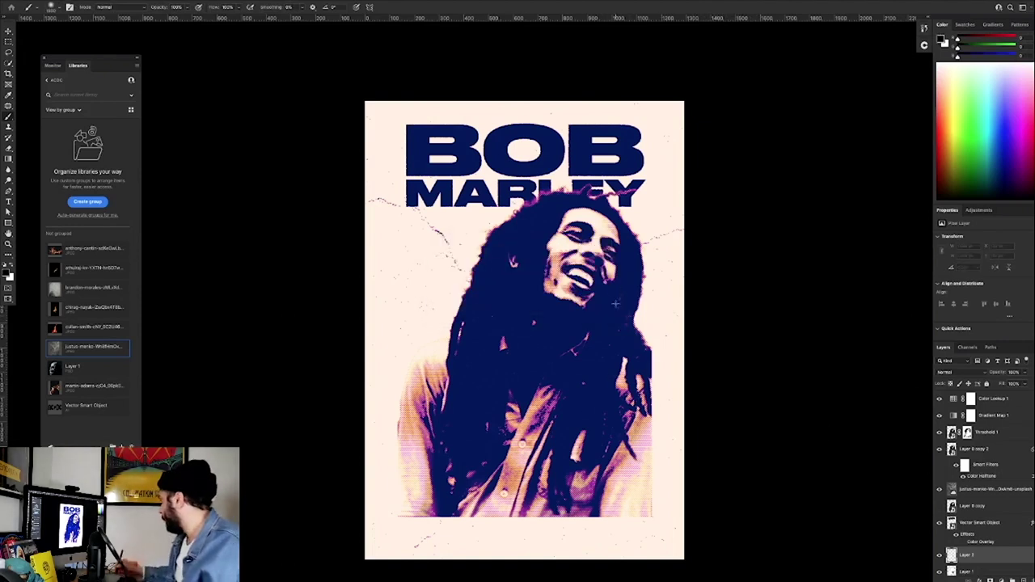
click(466, 356)
key(ctrl+z)
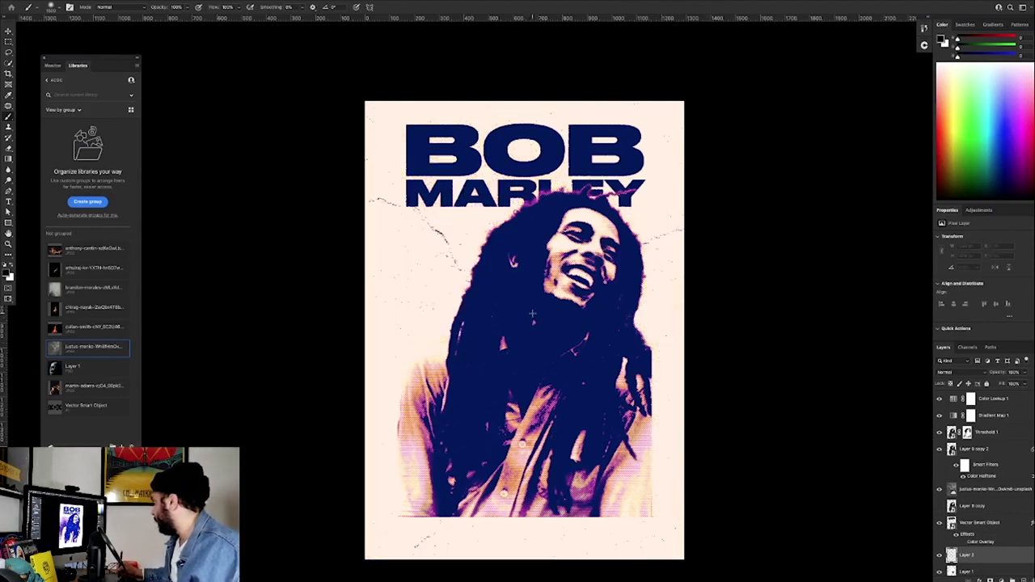
Shrink the brush and paint a small soft black glow beside the hair on Layer 2.
key([)
key([)
key([)
key([)
key([)
key([)
key([)
drag(513, 301, 453, 376)
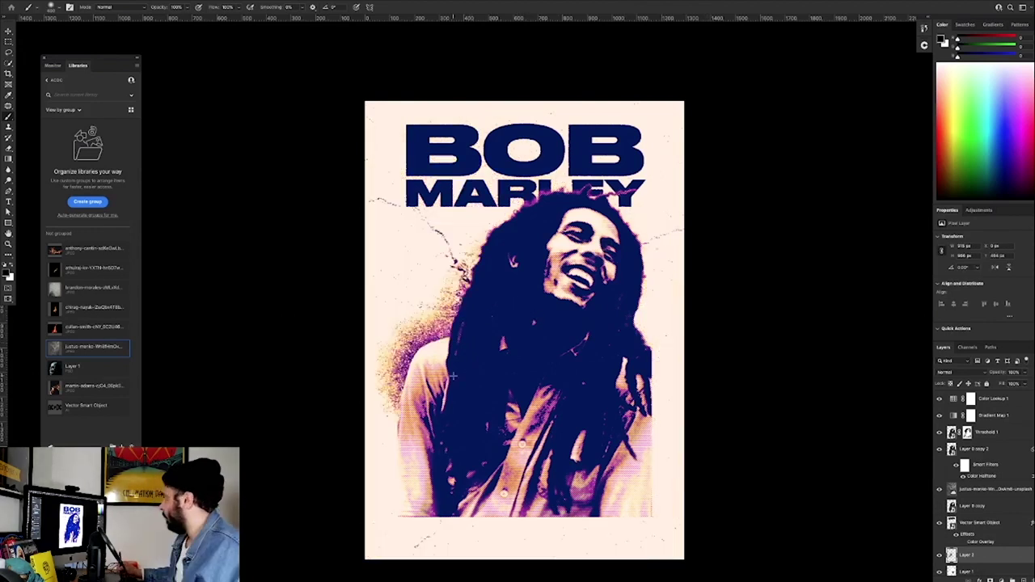
key(ctrl+z)
key(ctrl+z)
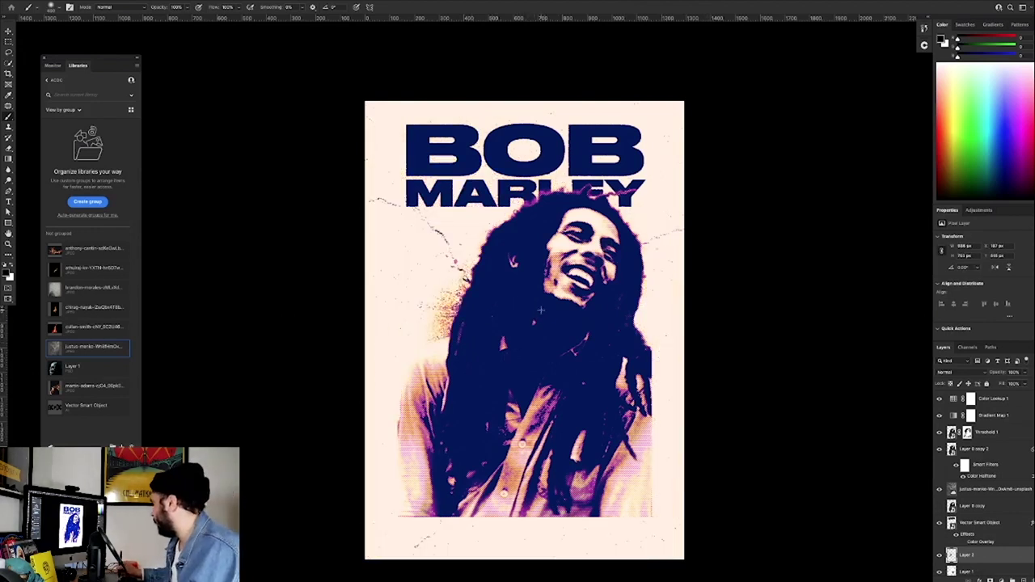
key(ctrl+z)
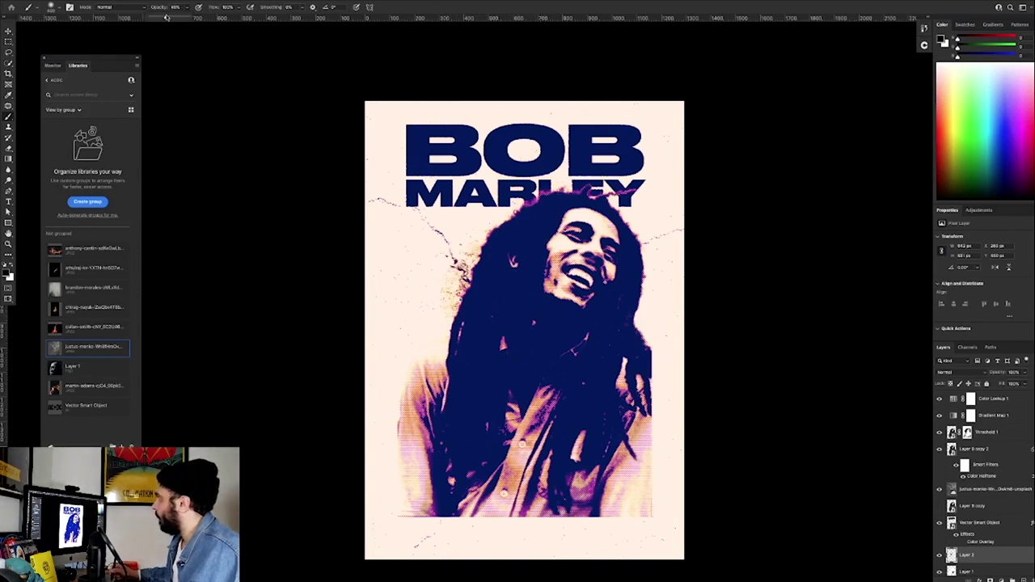
Try additional faint brush dabs at reduced opacity beside the hair and undo them.
click(466, 244)
key(ctrl+z)
click(456, 300)
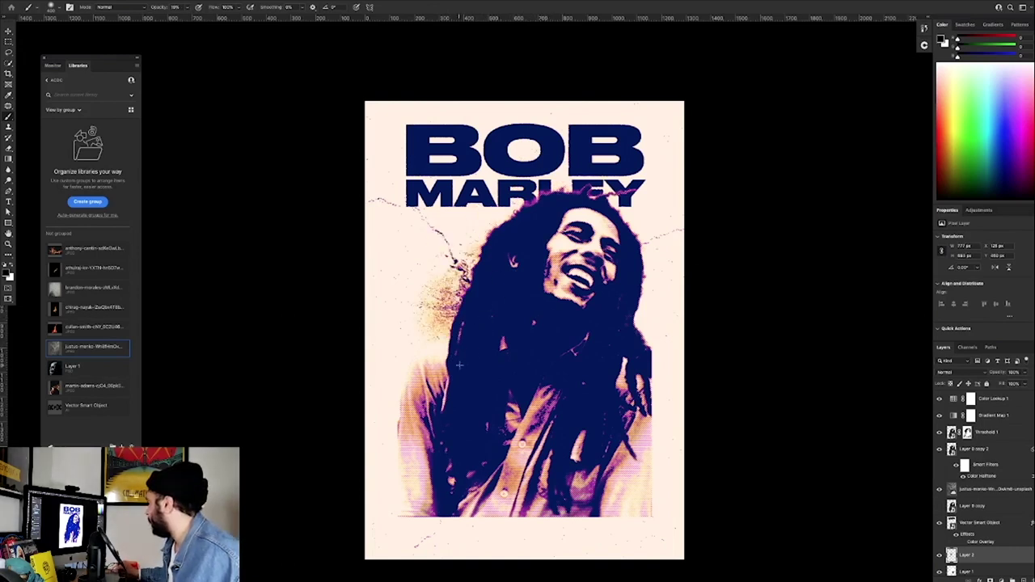
key(ctrl+z)
key(ctrl+shift+z)
key(ctrl+z)
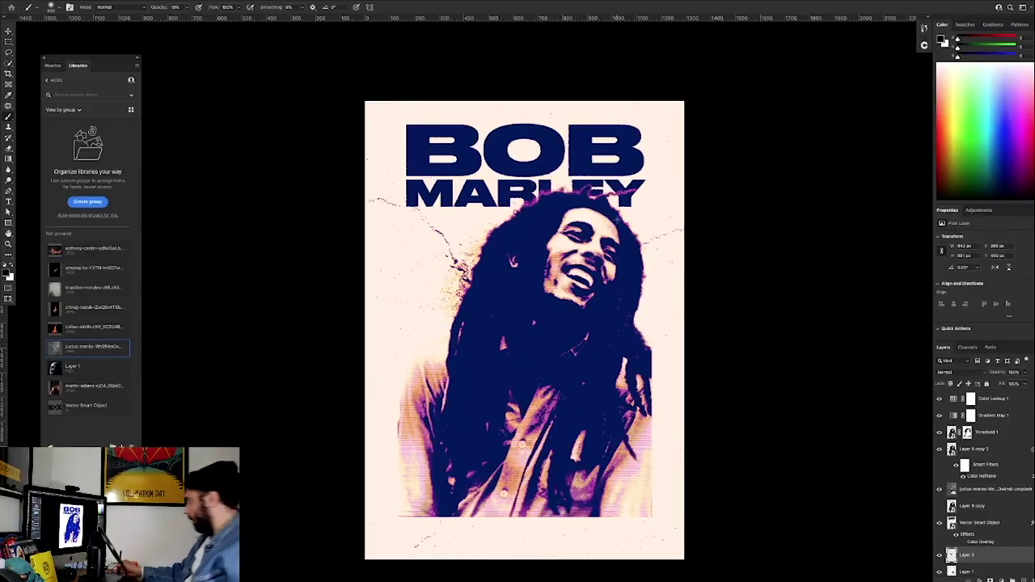
Set the BOB MARLEY lettering's Color Overlay to salmon pink (#f48b81) after sampling alternative colours from the poster.
key(z)
drag(535, 160, 591, 166)
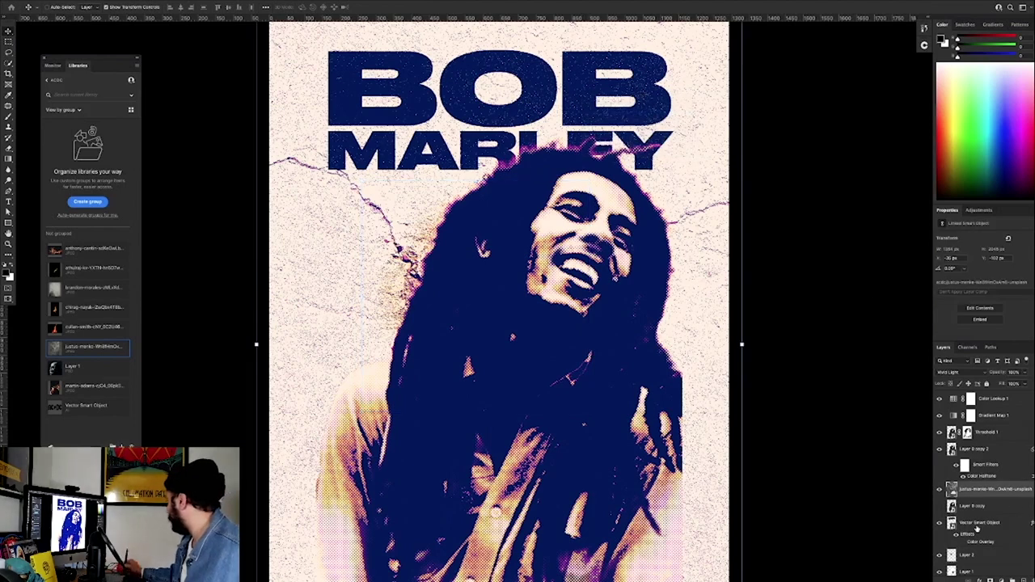
click(979, 523)
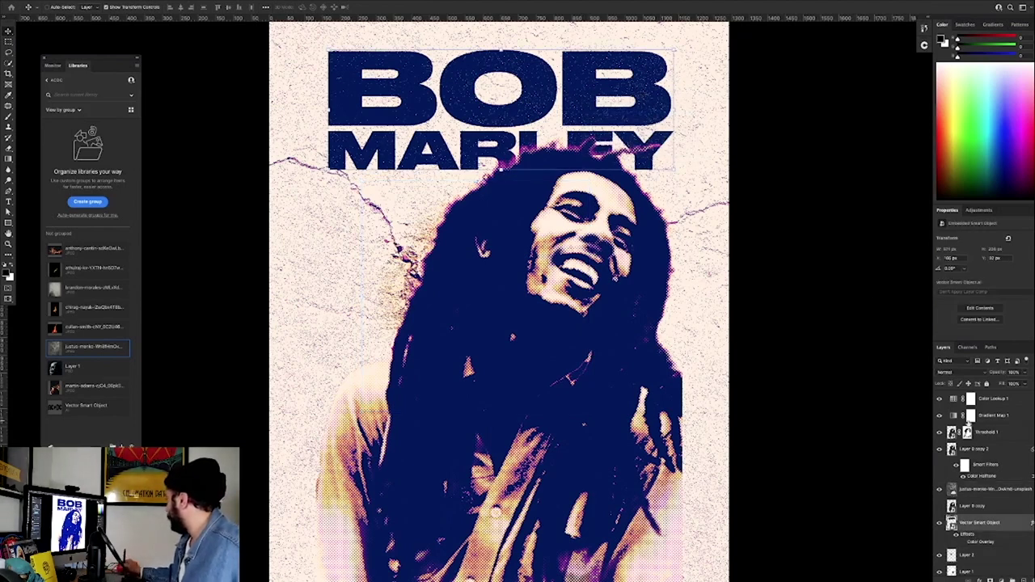
double_click(979, 542)
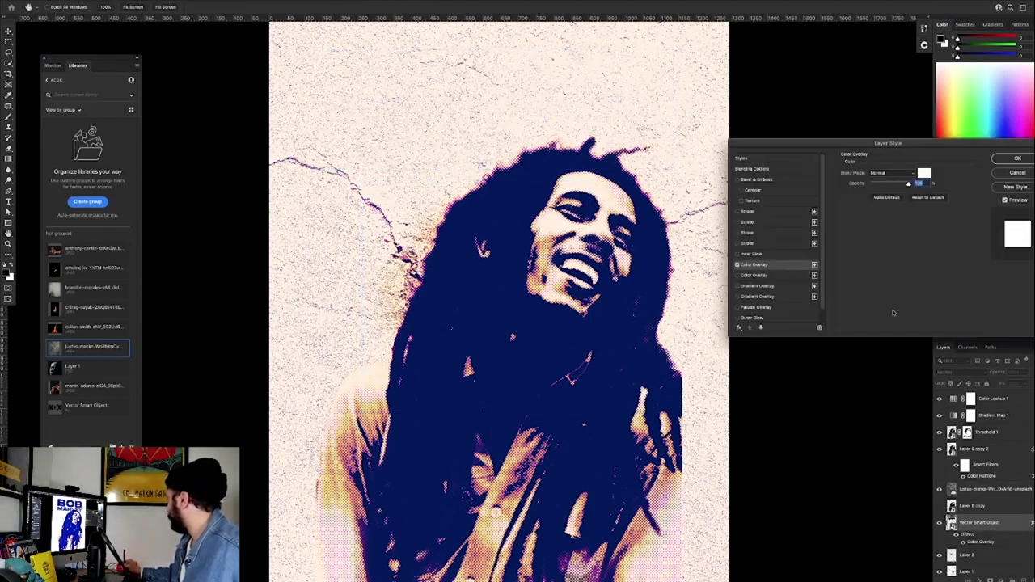
click(922, 174)
click(897, 420)
click(502, 348)
click(374, 420)
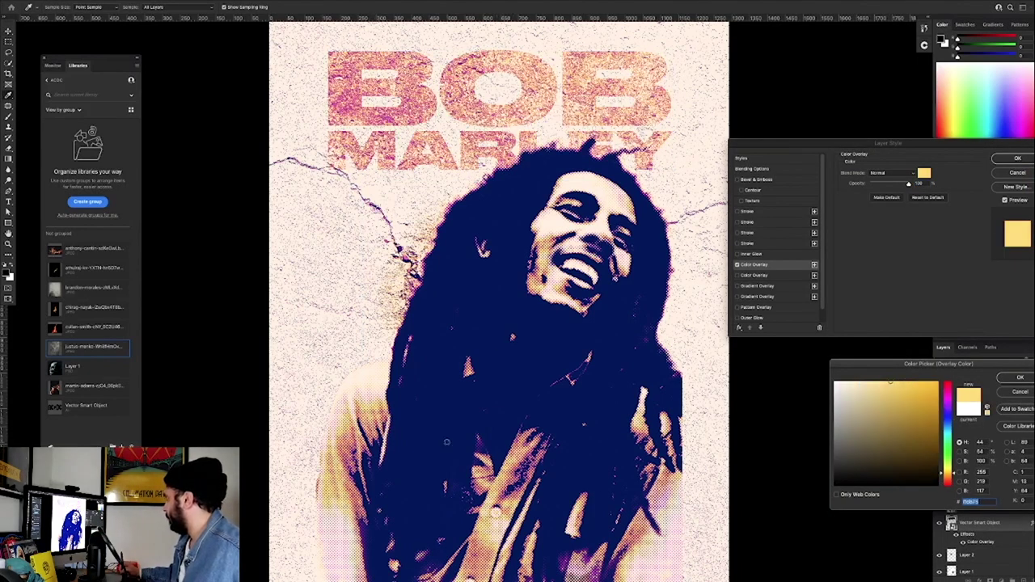
click(582, 568)
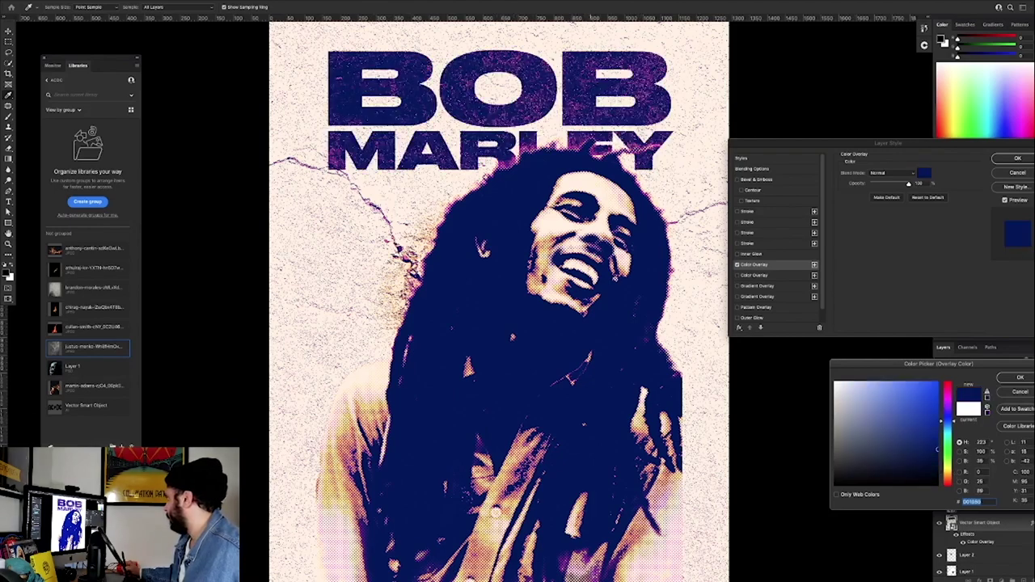
click(588, 575)
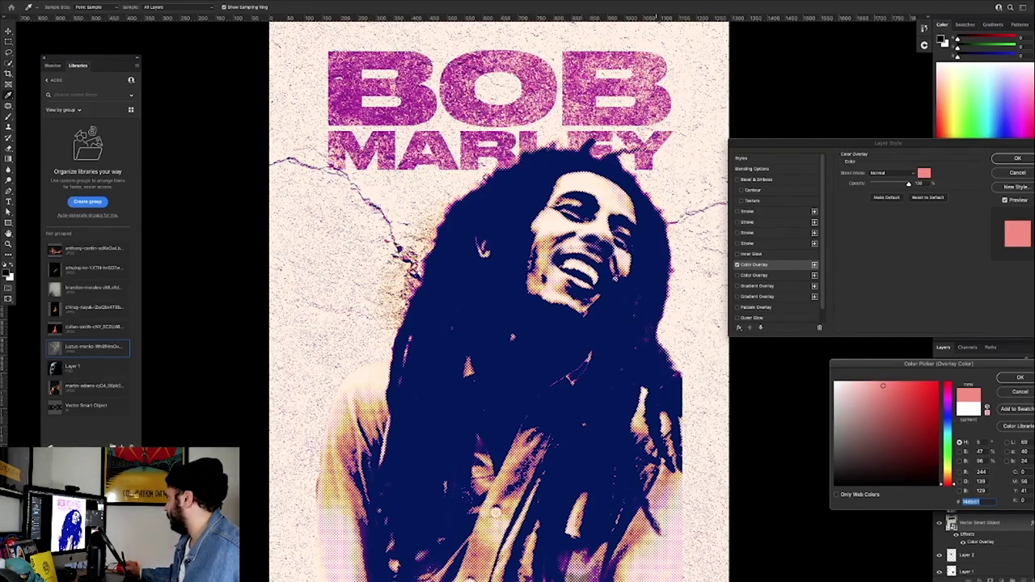
click(1017, 378)
click(1017, 159)
drag(911, 216, 801, 232)
drag(523, 194, 594, 185)
key(v)
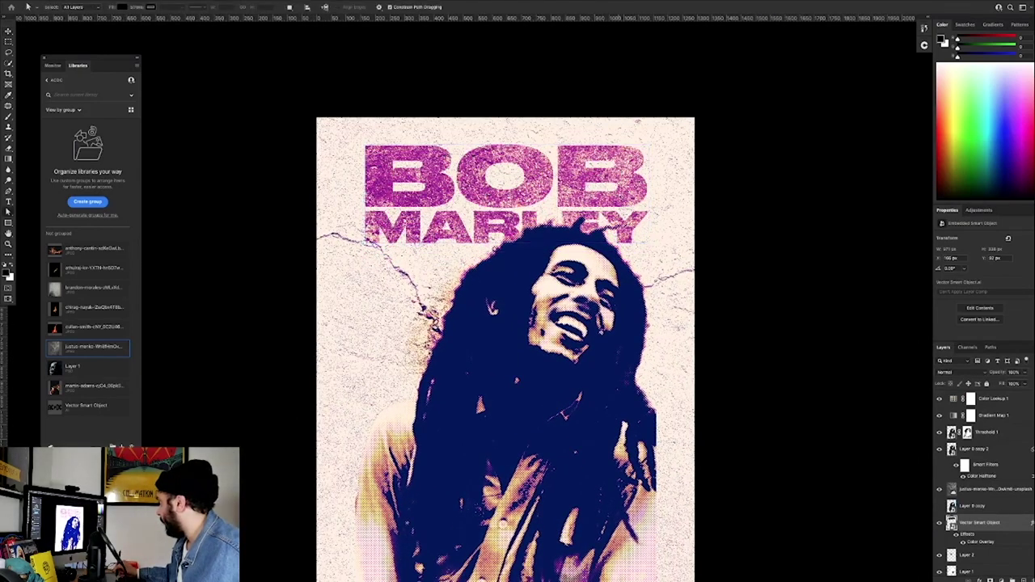
Nudge the BOB MARLEY lettering slightly sideways to fine-tune its placement above the portrait.
key(z)
drag(716, 271, 681, 277)
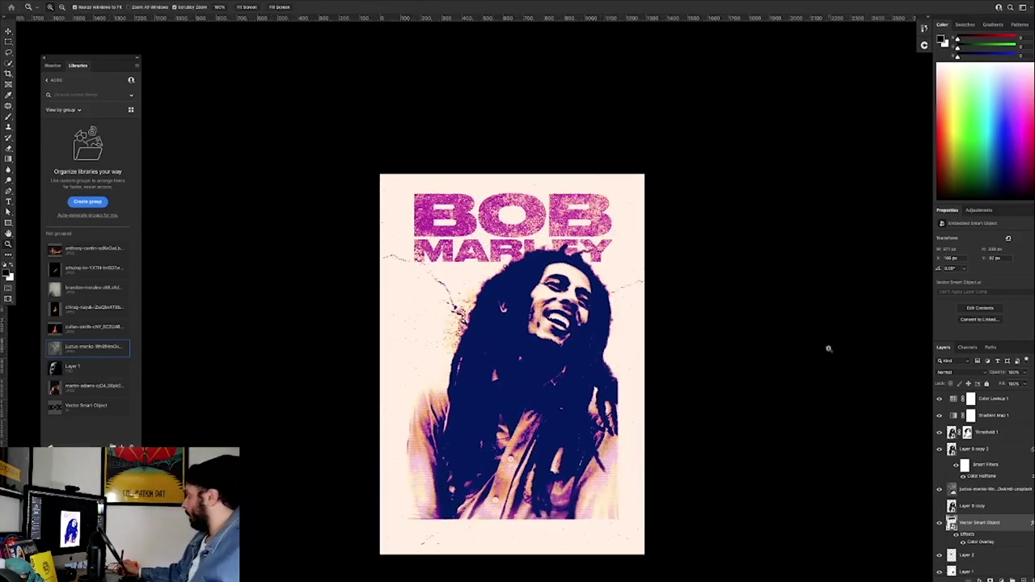
drag(495, 220, 538, 169)
key(v)
key(z)
key(v)
key(z)
scroll(515, 197, up, 2)
scroll(514, 197, down, 1)
key(v)
drag(547, 197, 546, 199)
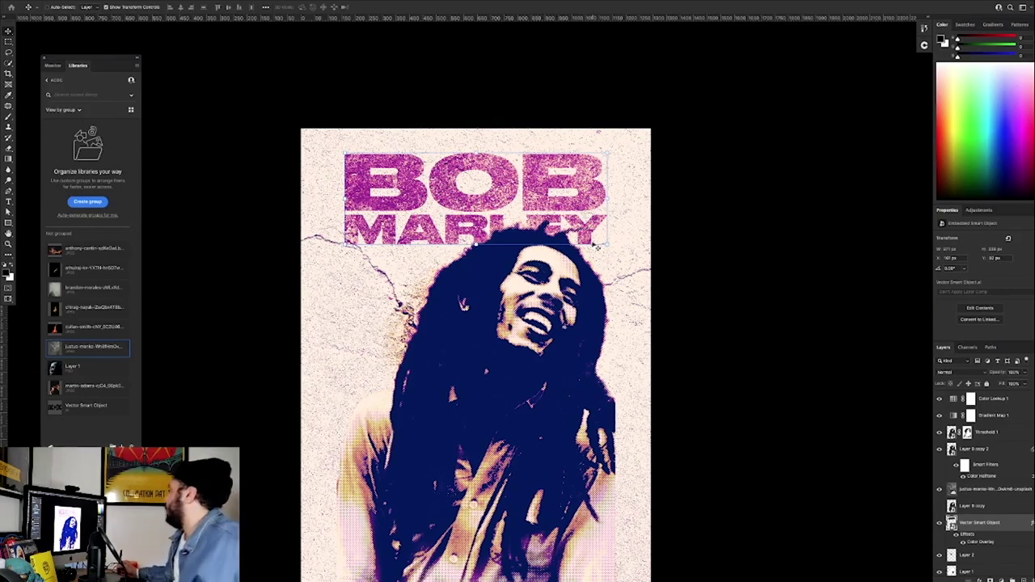
Add a layer mask to the cracked texture layer and paint it black at full opacity to hide the texture along the poster's right side.
key(z)
scroll(540, 313, down, 2)
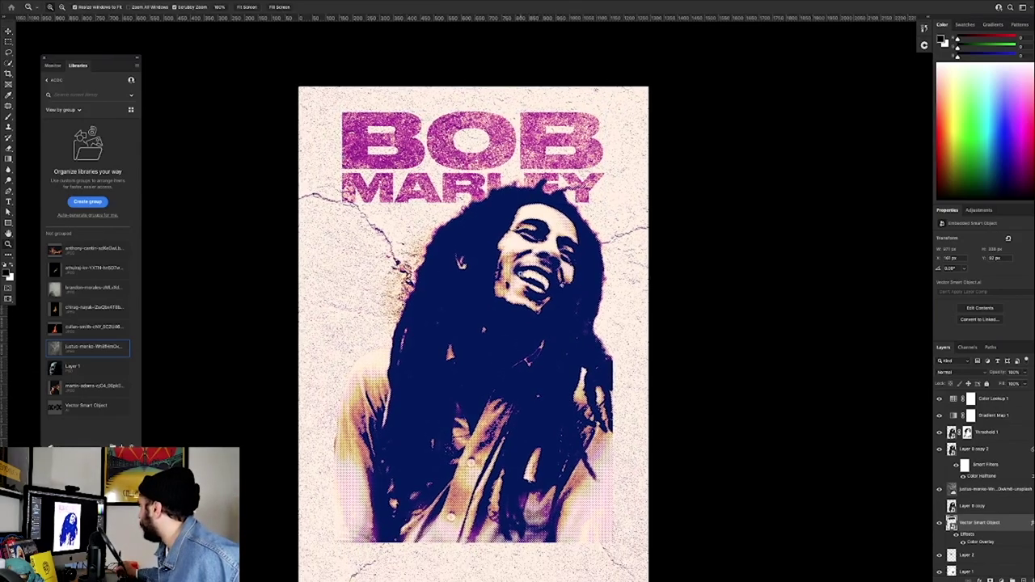
drag(521, 275, 491, 297)
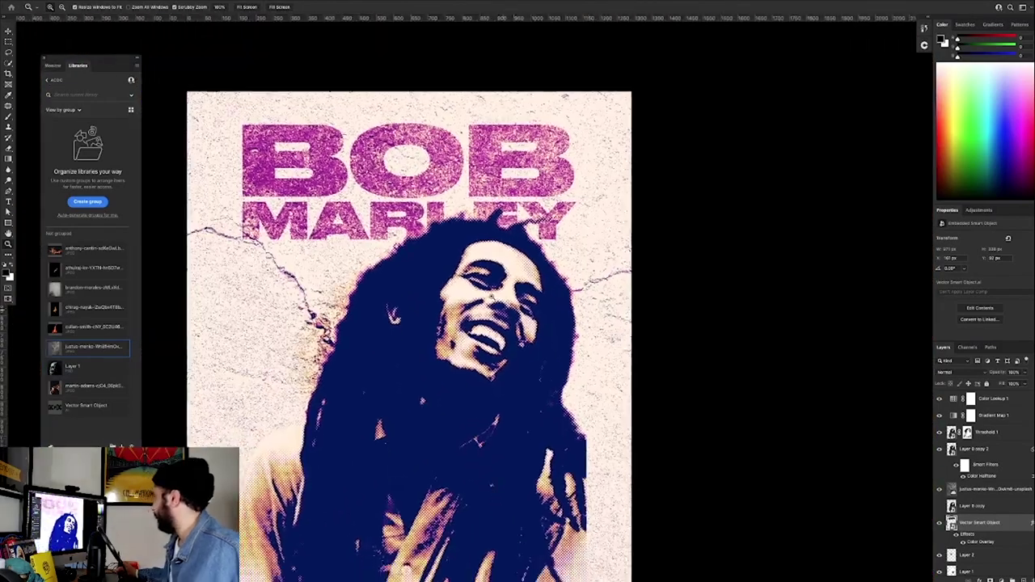
click(968, 490)
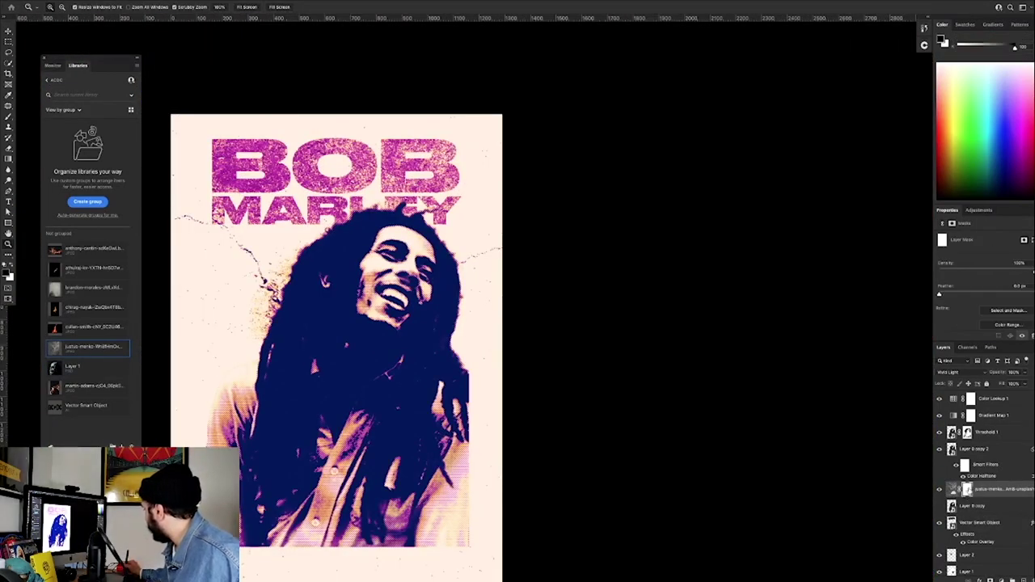
drag(479, 294, 486, 386)
key(b)
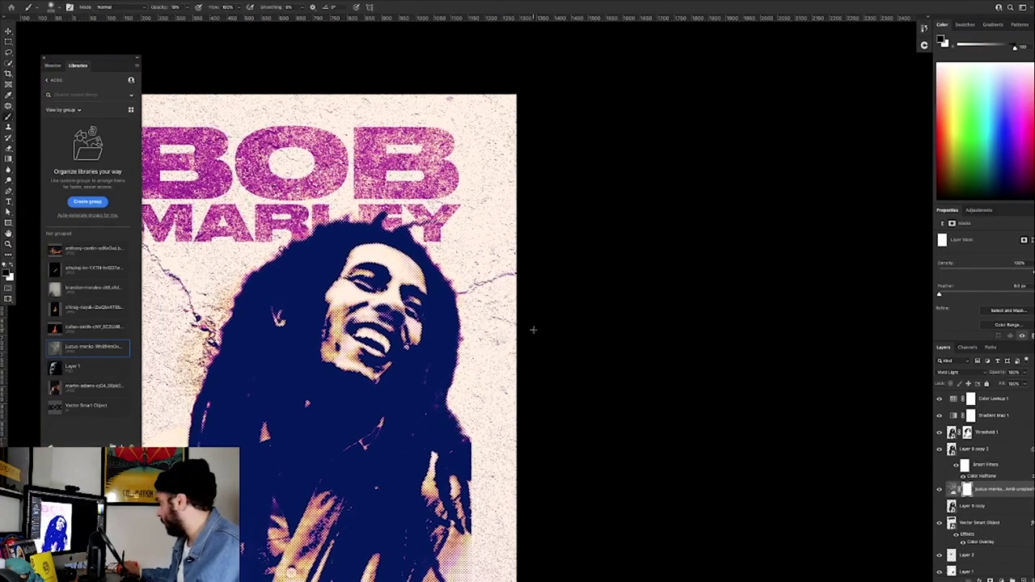
key(x)
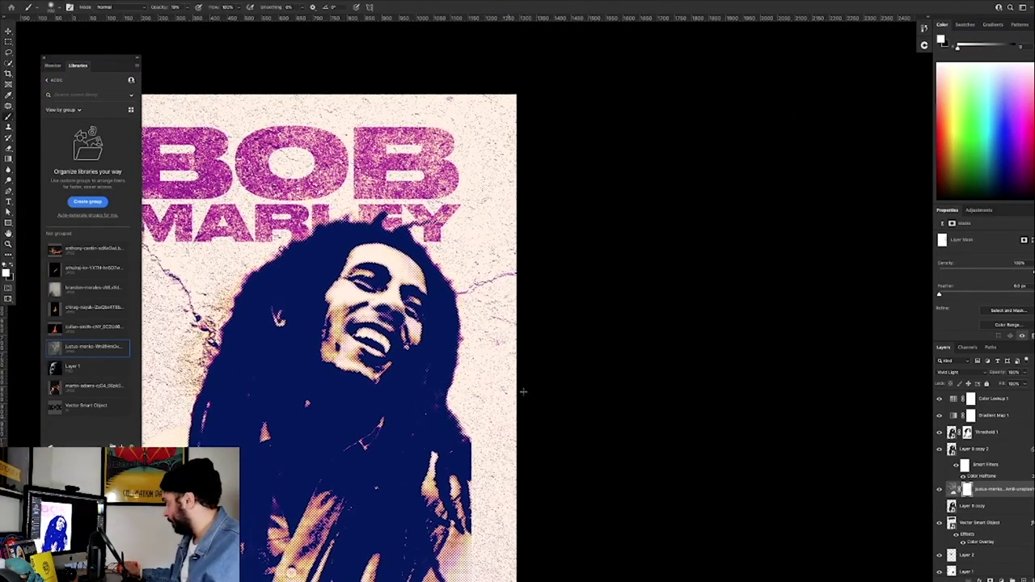
key(x)
mouse_move(500, 283)
mouse_down()
mouse_move(515, 437)
mouse_move(538, 150)
mouse_move(298, 41)
mouse_move(251, 53)
mouse_up()
key(super+z)
drag(260, 58, 464, 64)
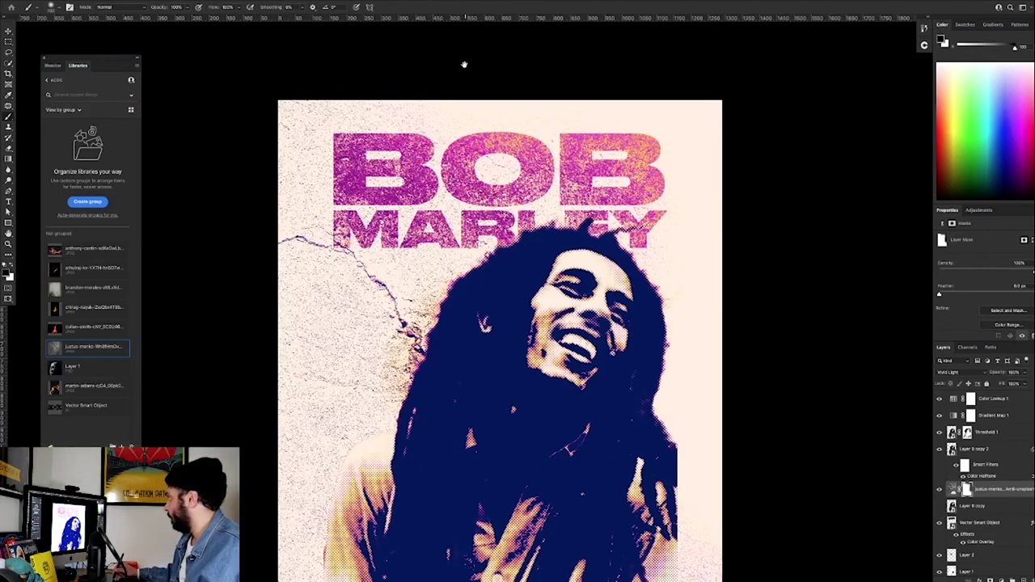
Load the portrait and lettering outlines as an inverted selection and mask out the background texture along the poster's left side and bottom.
mouse_move(209, 186)
mouse_down()
mouse_move(250, 356)
mouse_move(206, 164)
mouse_move(229, 485)
mouse_move(262, 330)
mouse_up()
ctrl+click(952, 449)
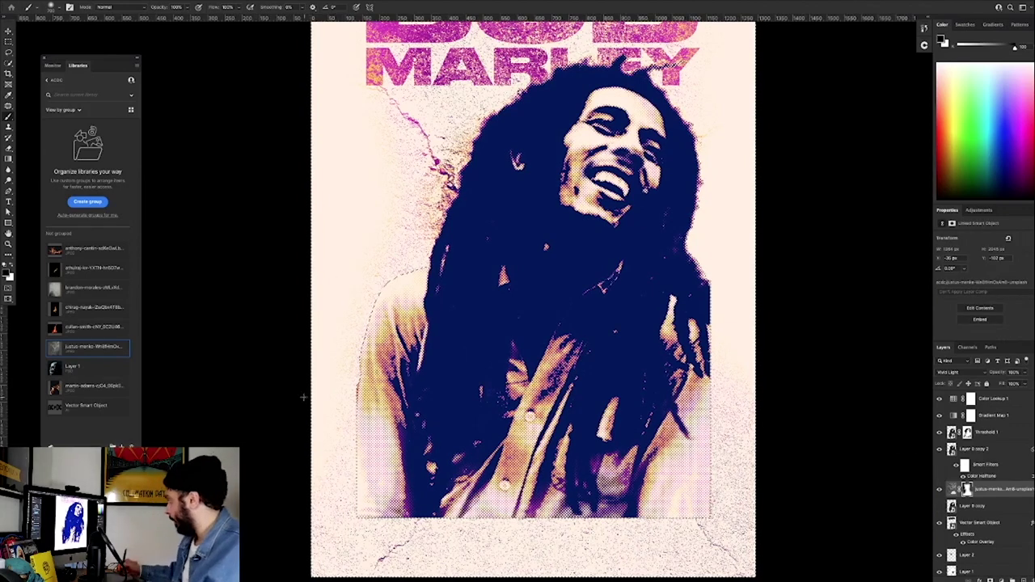
mouse_move(321, 527)
mouse_down()
mouse_move(441, 558)
mouse_move(564, 542)
mouse_move(752, 485)
mouse_move(736, 417)
mouse_up()
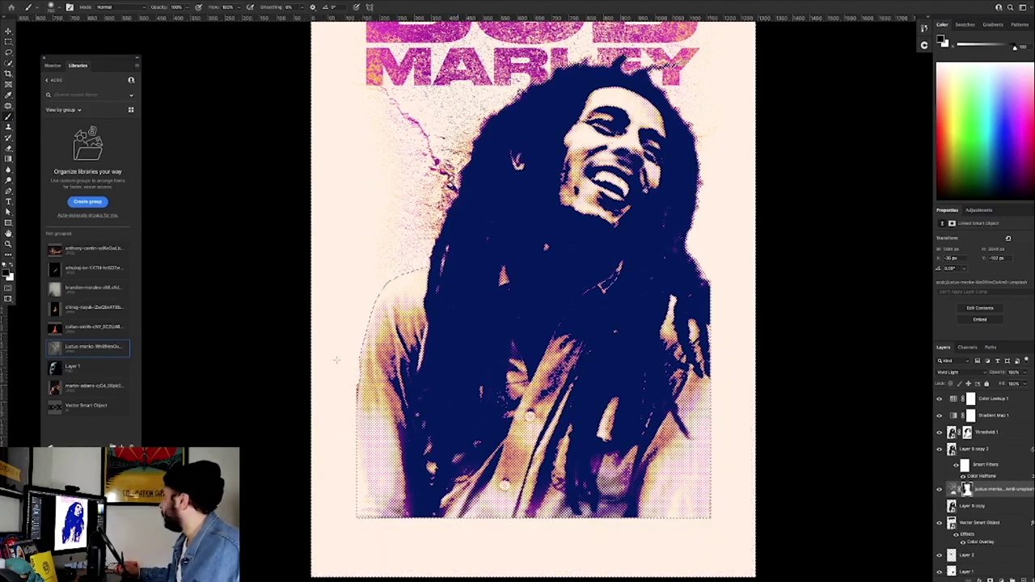
mouse_move(334, 195)
mouse_down()
mouse_move(312, 101)
mouse_move(262, 291)
mouse_up()
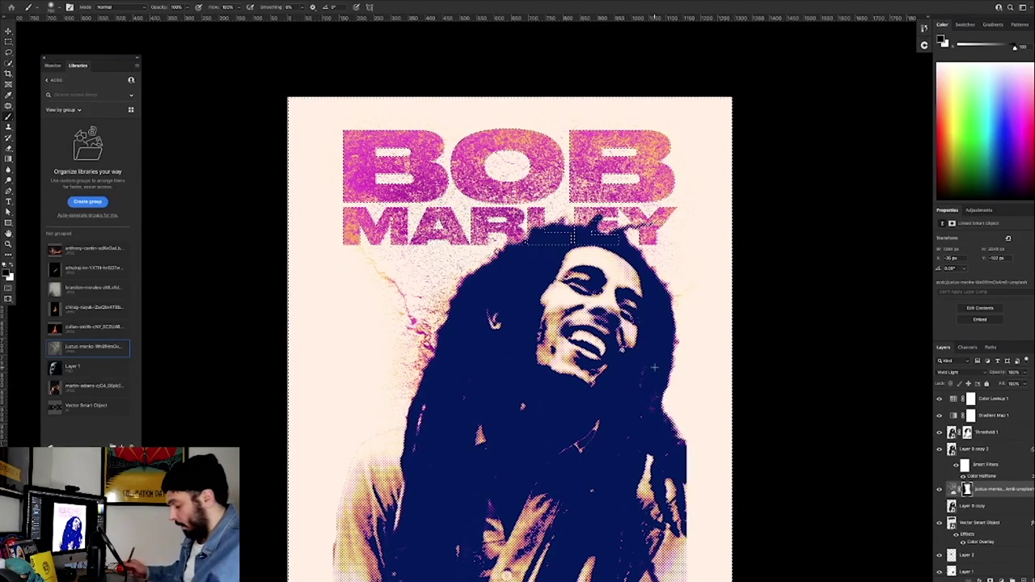
Paint away the remaining background texture around the lettering and beside the hair on the mask, and clear the selection.
drag(488, 177, 440, 230)
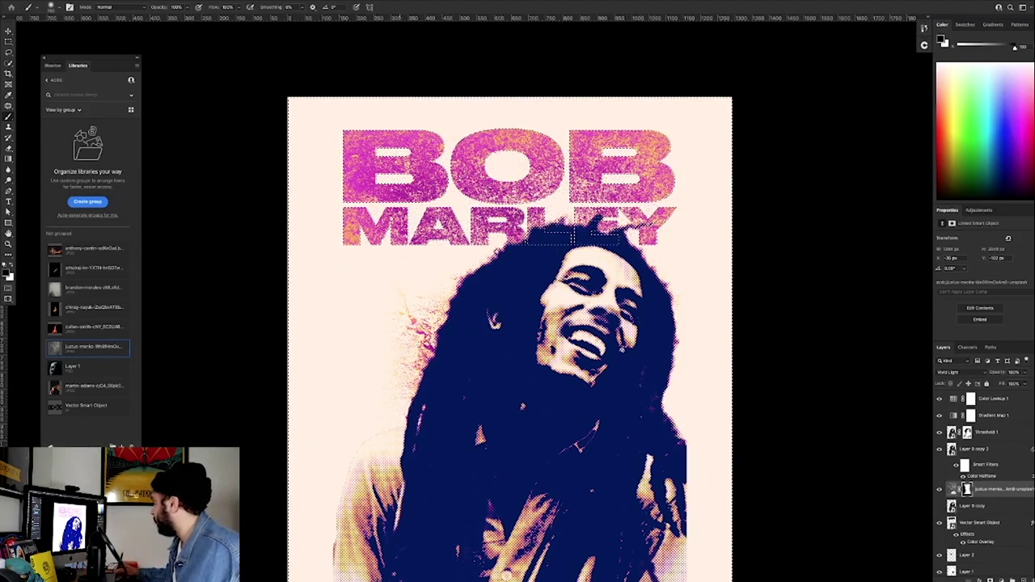
drag(412, 312, 407, 364)
key(super+d)
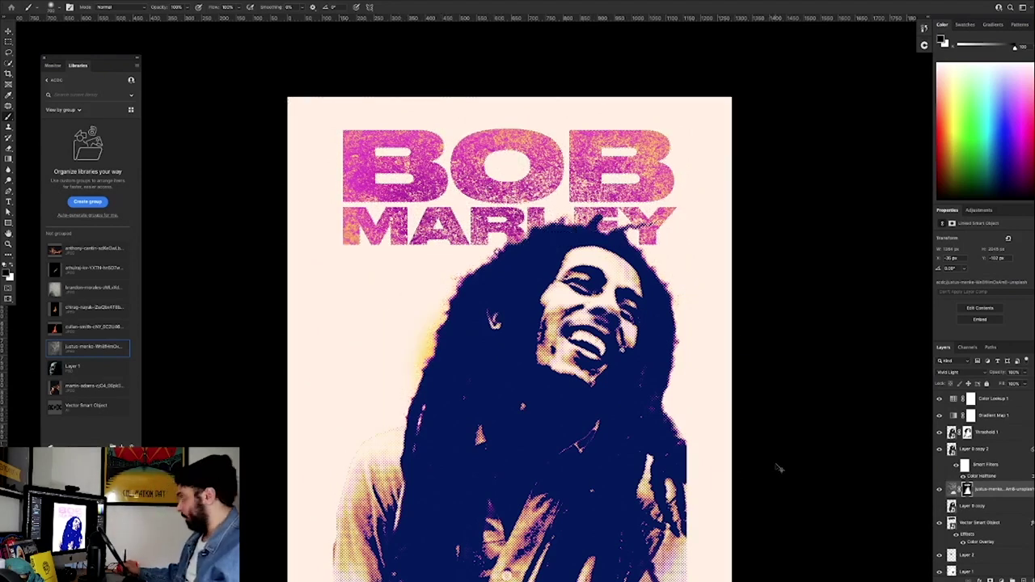
key(super+minus)
key(z)
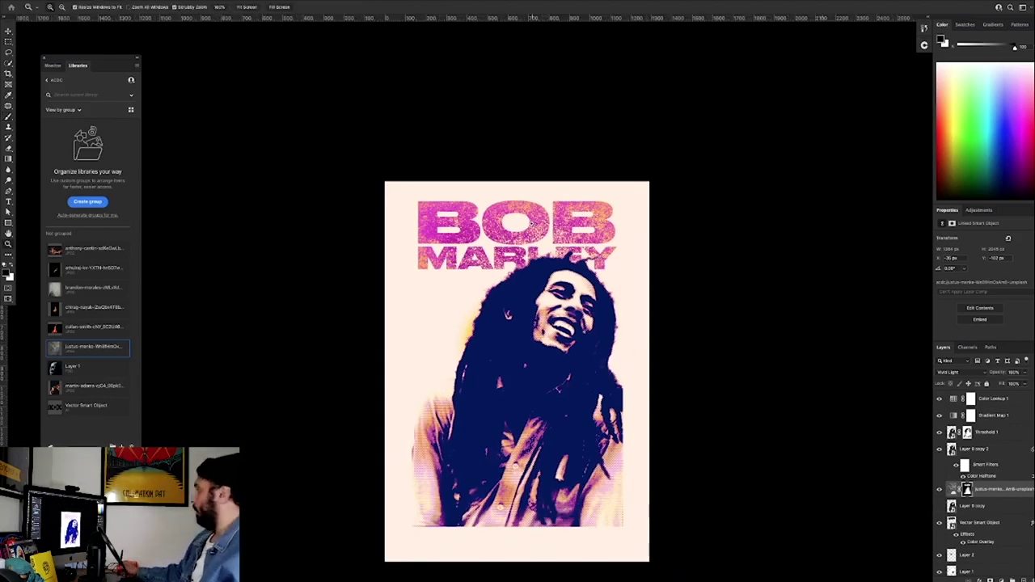
drag(559, 268, 623, 331)
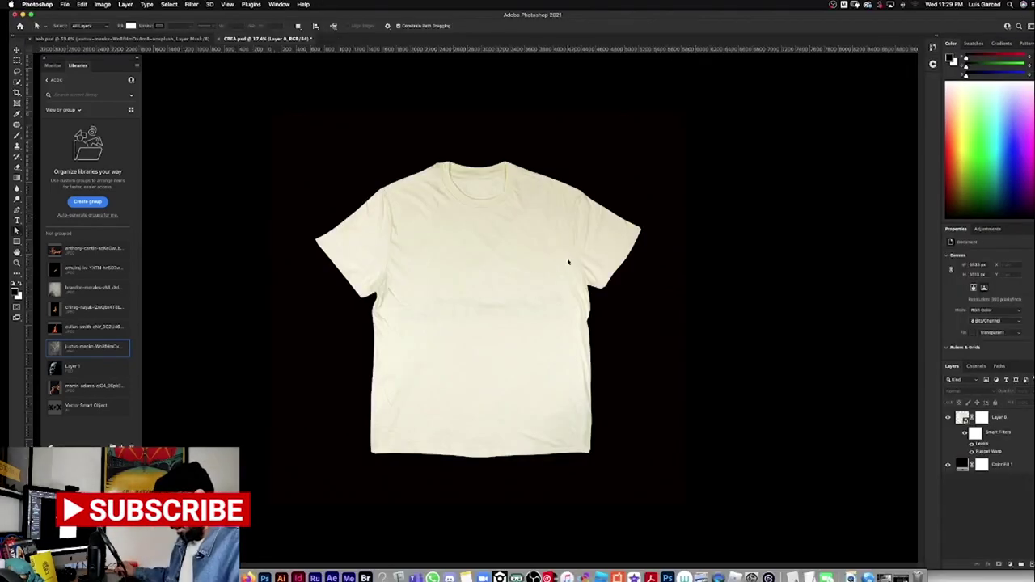
Paste the poster artwork into the CREA.psd T-shirt mockup, then scale and centre it on the shirt's front.
key(super+v)
key(v)
drag(498, 272, 551, 196)
mouse_move(527, 246)
mouse_down()
mouse_move(531, 259)
mouse_move(541, 252)
mouse_up()
key(Return)
Set the pasted artwork layer's blend mode to Darken so it blends into the cream shirt.
click(955, 391)
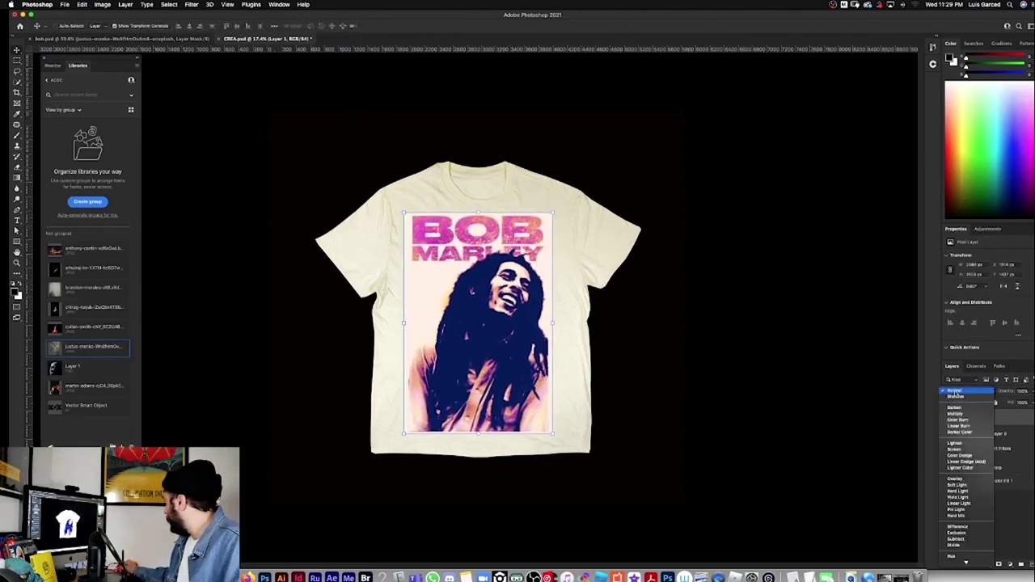
click(956, 407)
key(z)
mouse_move(485, 252)
mouse_down()
mouse_move(518, 262)
mouse_move(486, 264)
mouse_up()
mouse_move(409, 275)
mouse_down()
mouse_move(439, 273)
mouse_move(410, 275)
mouse_up()
Lift the artwork's midtones to about 1.27 with Levels and set the layer's opacity to 87%.
key(super+l)
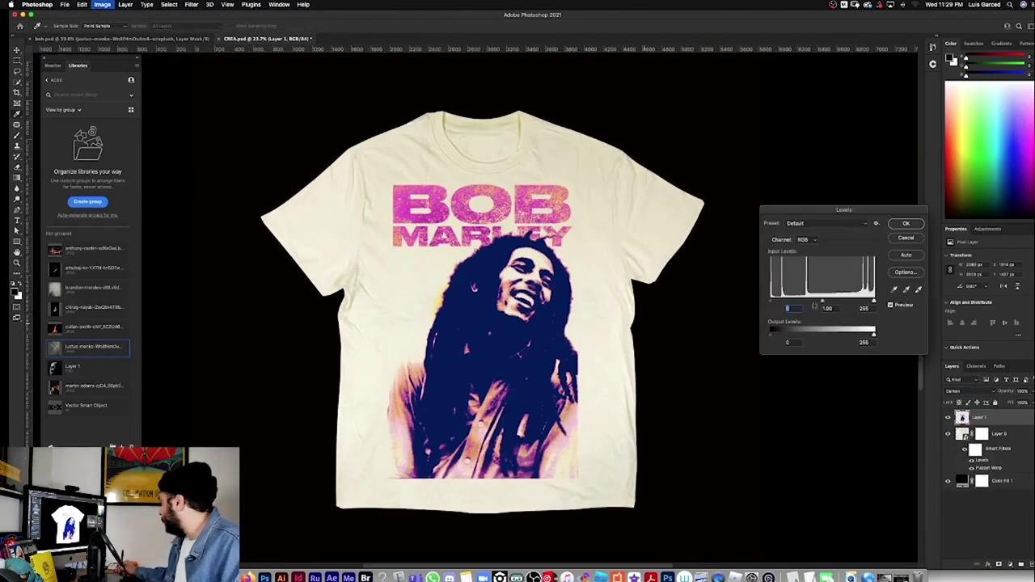
drag(822, 301, 822, 304)
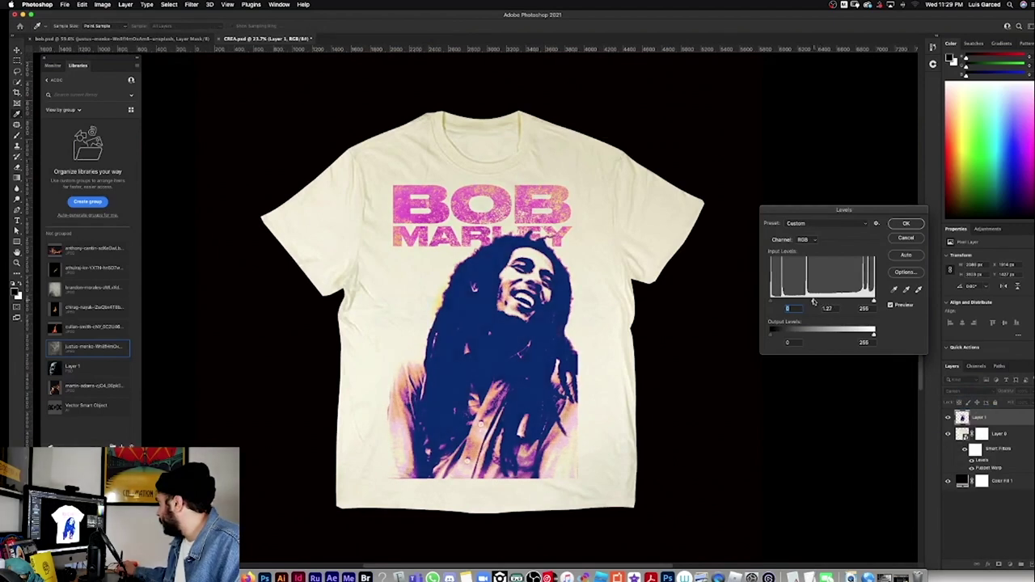
click(907, 223)
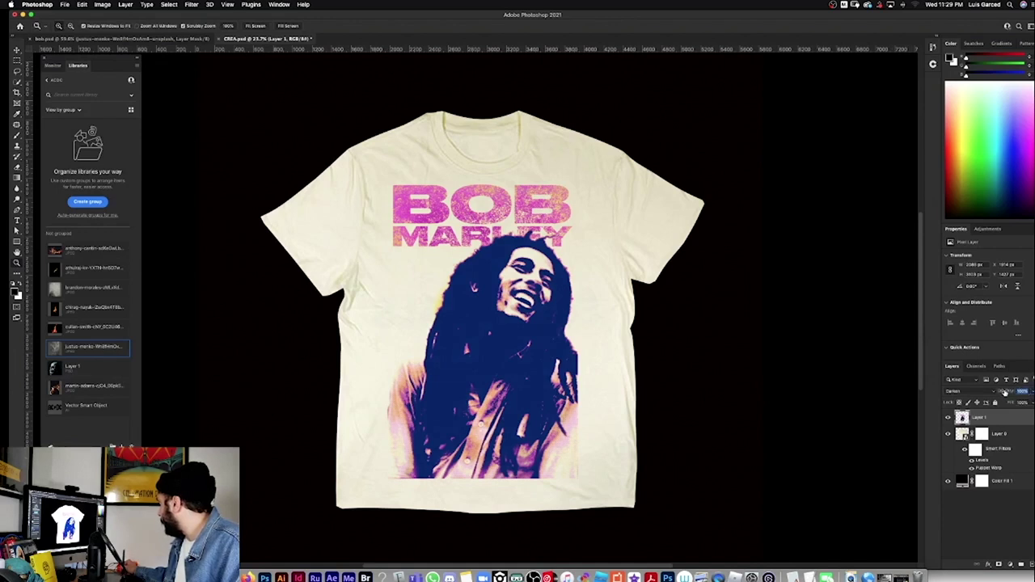
text(90)
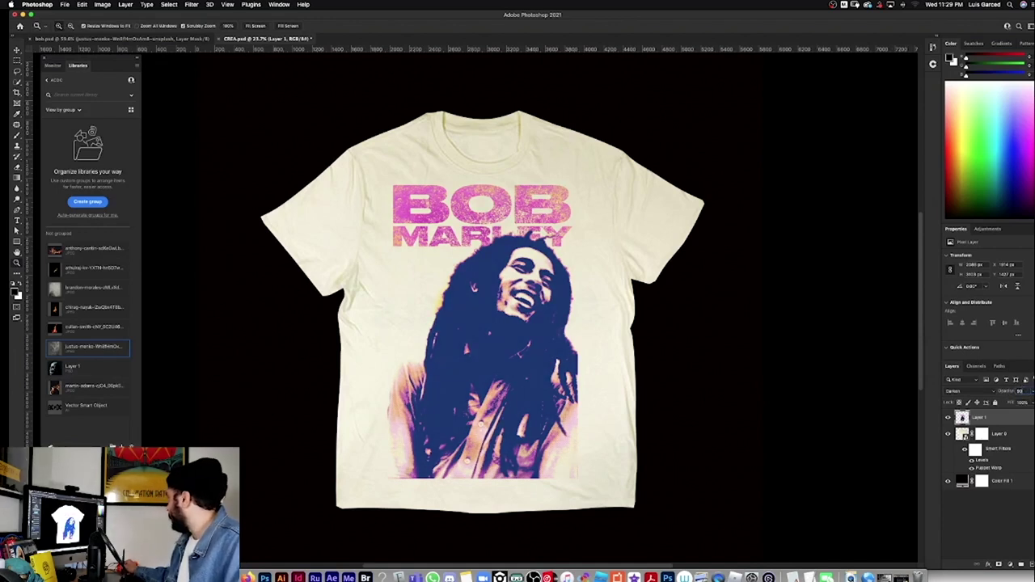
text(87)
Nudge the Bob Marley artwork vertically to fine-tune its placement on the shirt's front.
drag(543, 283, 550, 285)
key(v)
drag(540, 322, 540, 314)
key(z)
mouse_move(527, 319)
mouse_down()
mouse_move(540, 318)
mouse_move(524, 318)
mouse_up()
scroll(522, 323, up, 1)
scroll(522, 325, down, 2)
scroll(520, 329, up, 3)
scroll(520, 330, down, 3)
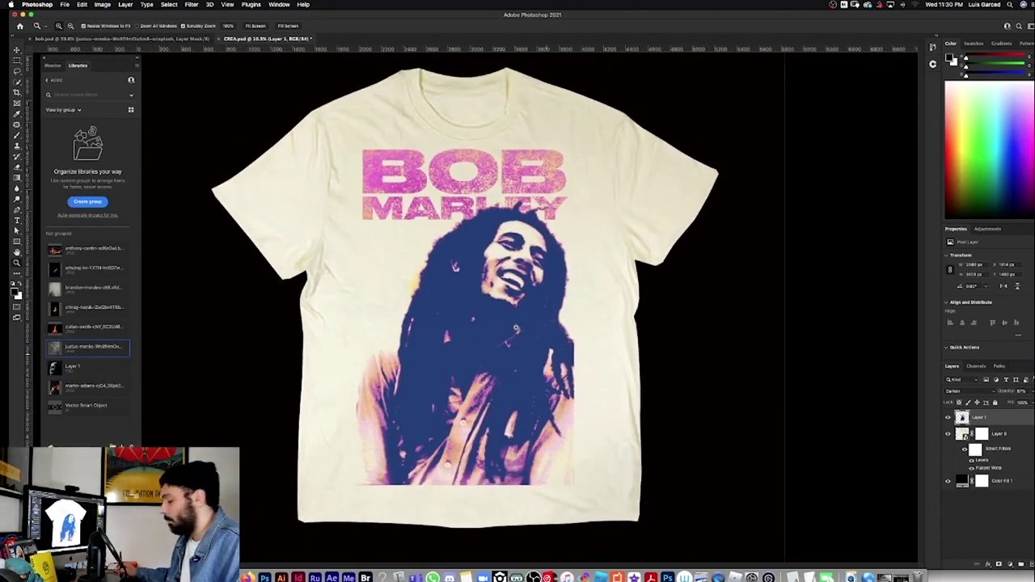
key(v)
drag(521, 329, 524, 334)
key(a)
key(super+minus)
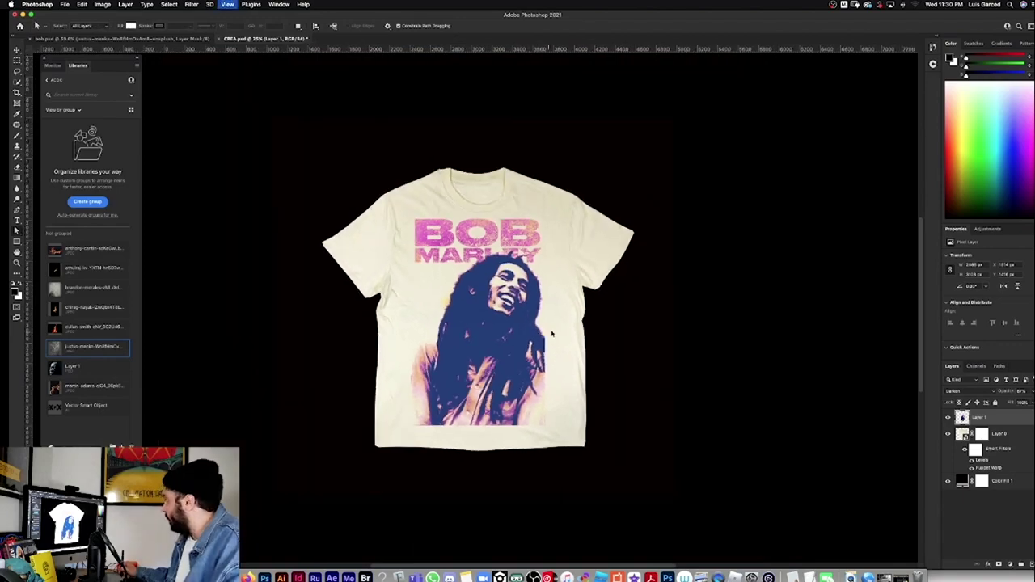
key(z)
scroll(559, 324, up, 3)
scroll(580, 327, down, 2)
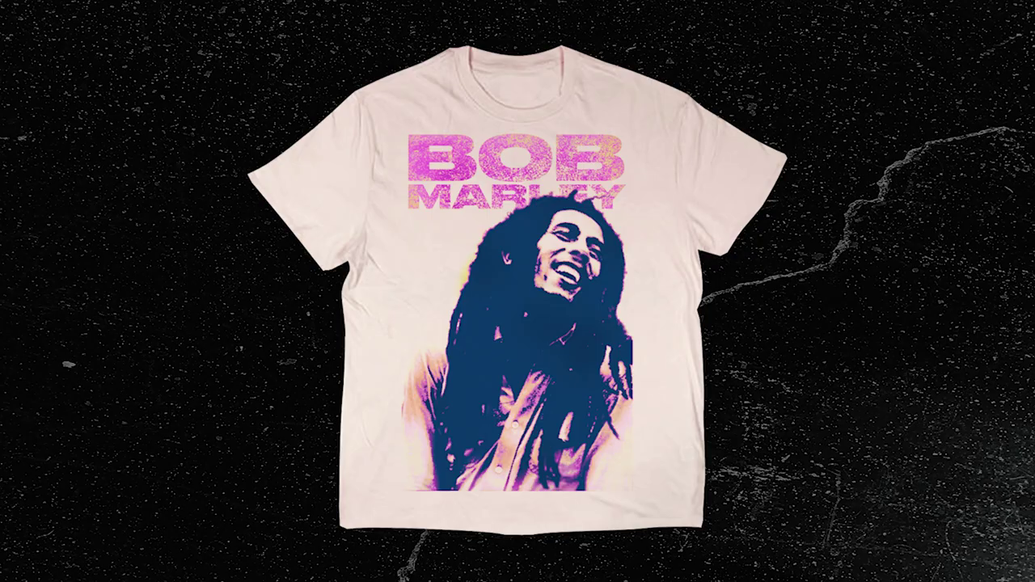